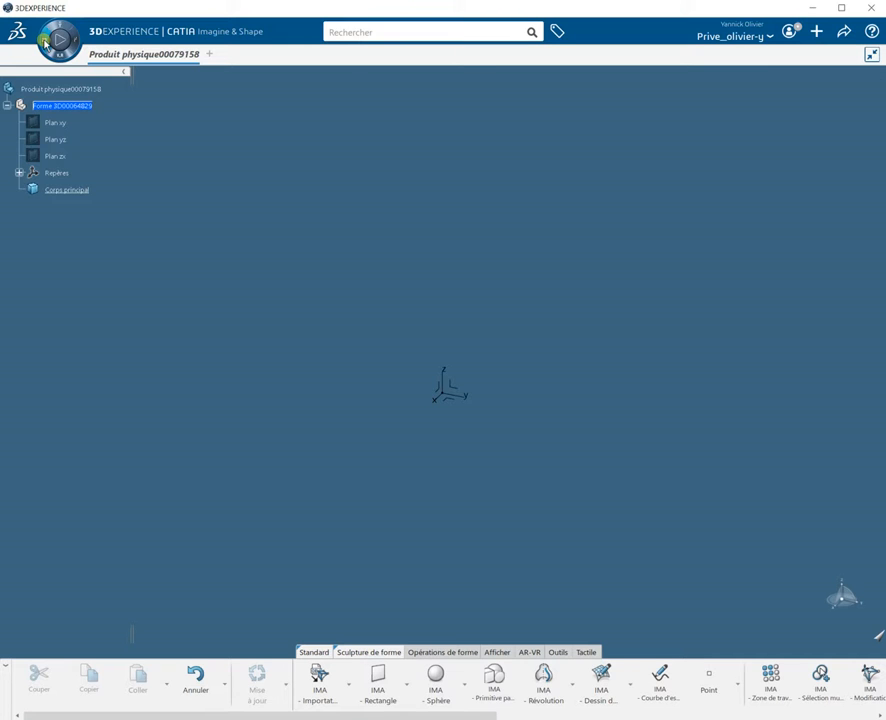
Step: Switch to the Sketch Tracer app
left_click(45, 42)
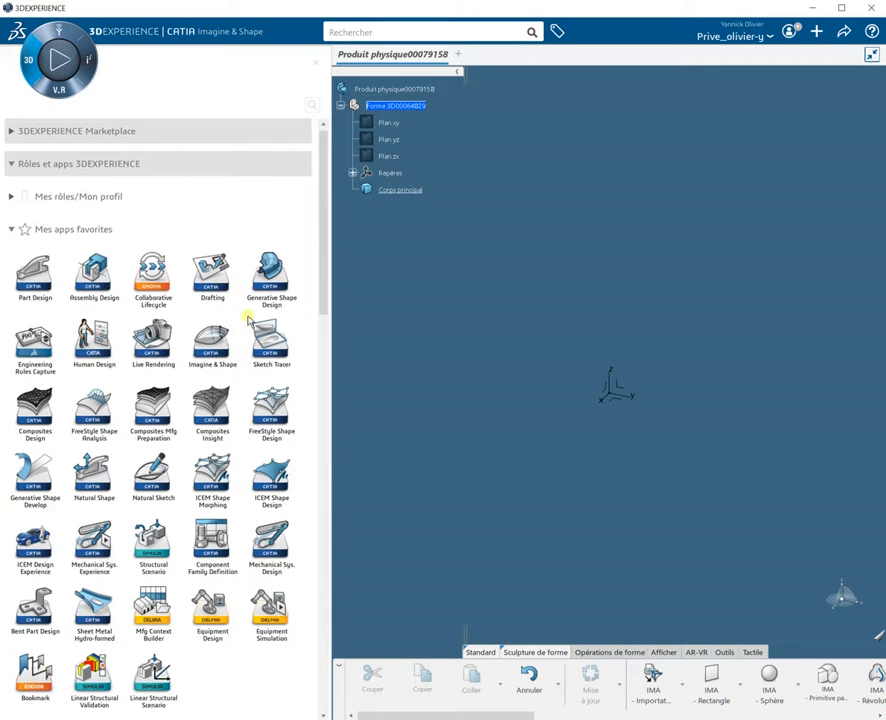
left_click(267, 342)
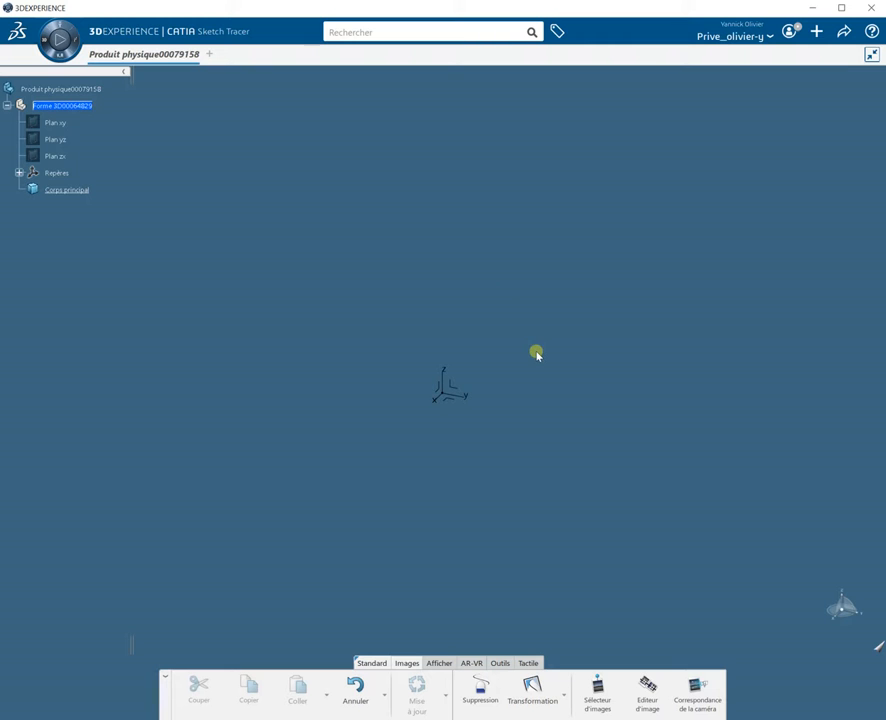
Step: Open the Image Selector and drop faceToyCar1.jpg from the file explorer onto one of its vertical planes
left_click(603, 699)
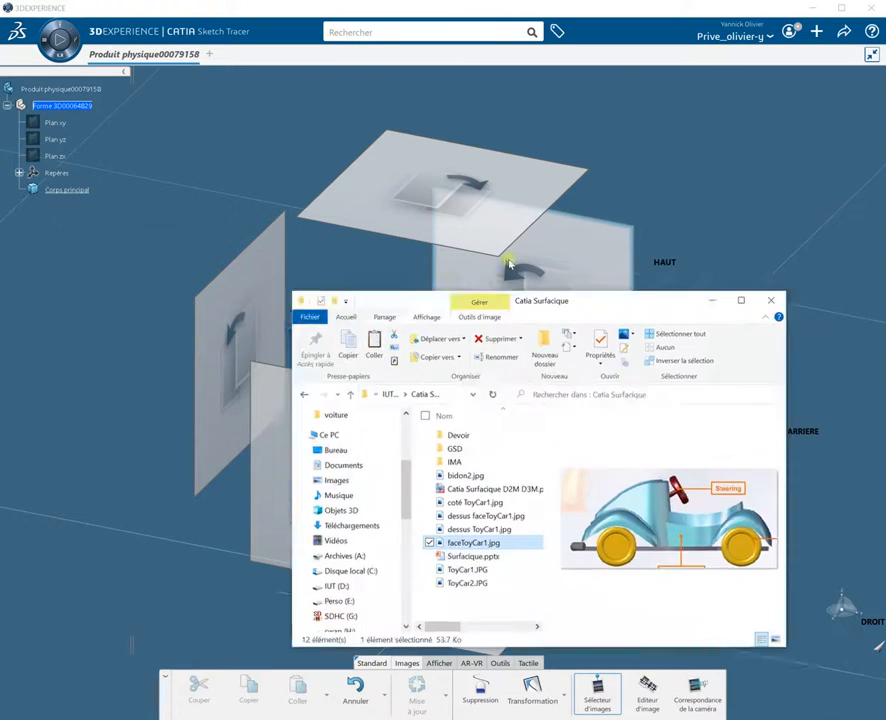
left_click_drag(613, 301, 330, 89)
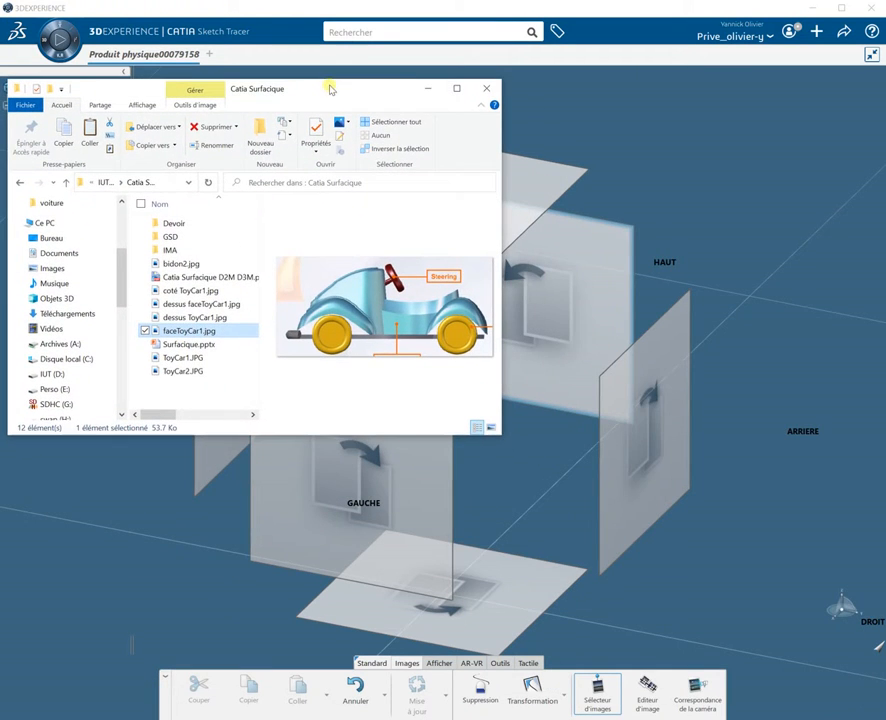
left_click_drag(200, 331, 583, 353)
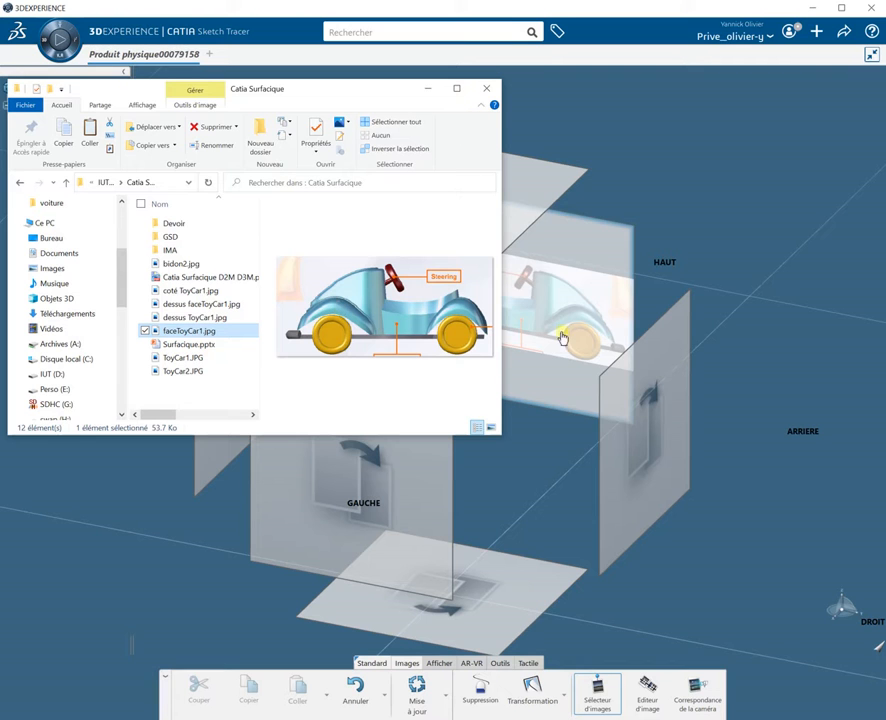
left_click(670, 453)
left_click(670, 453)
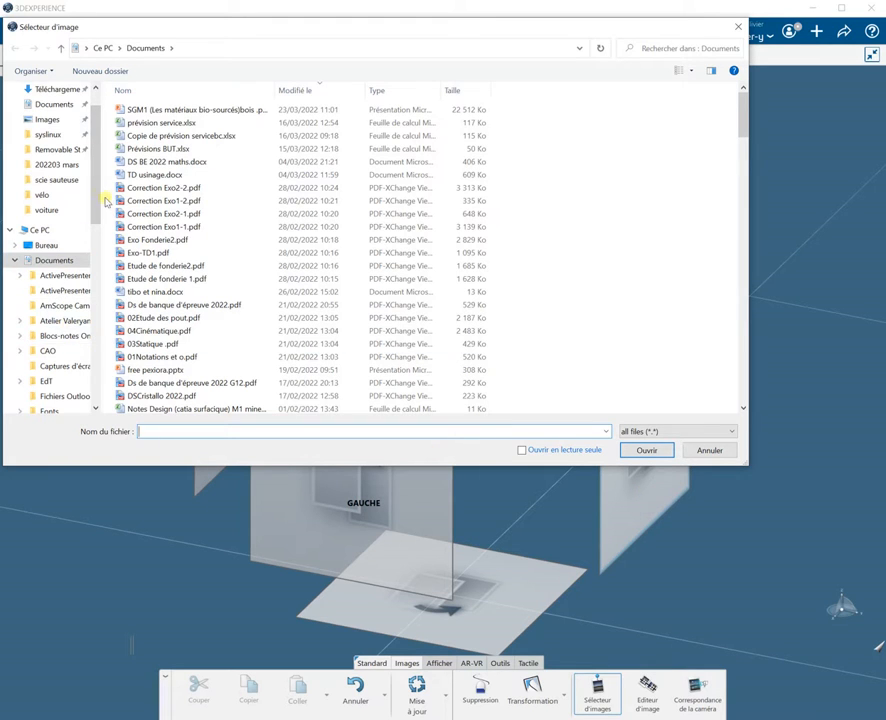
left_click_drag(95, 193, 99, 312)
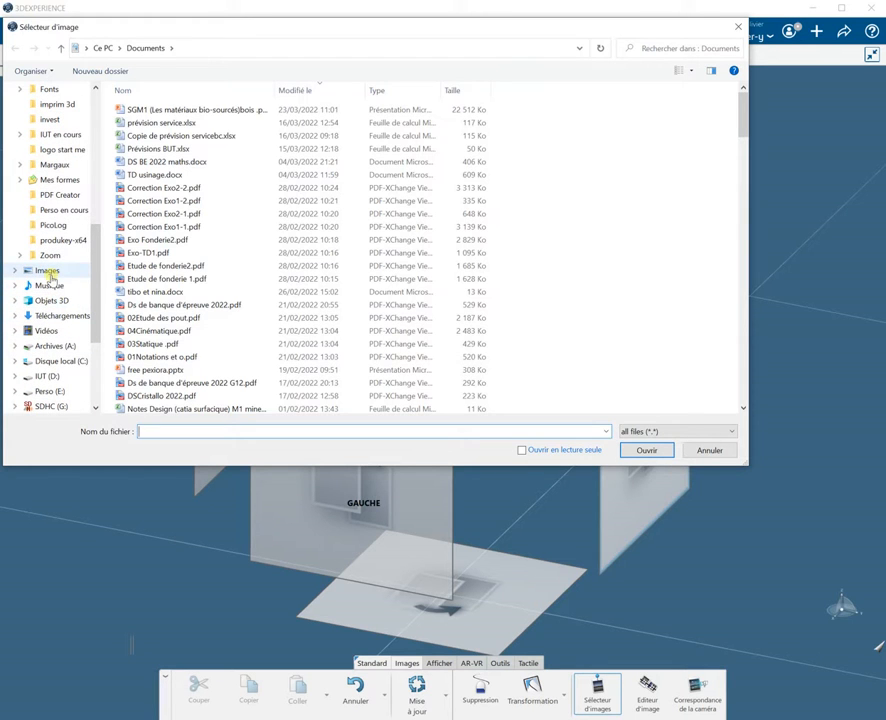
left_click(712, 452)
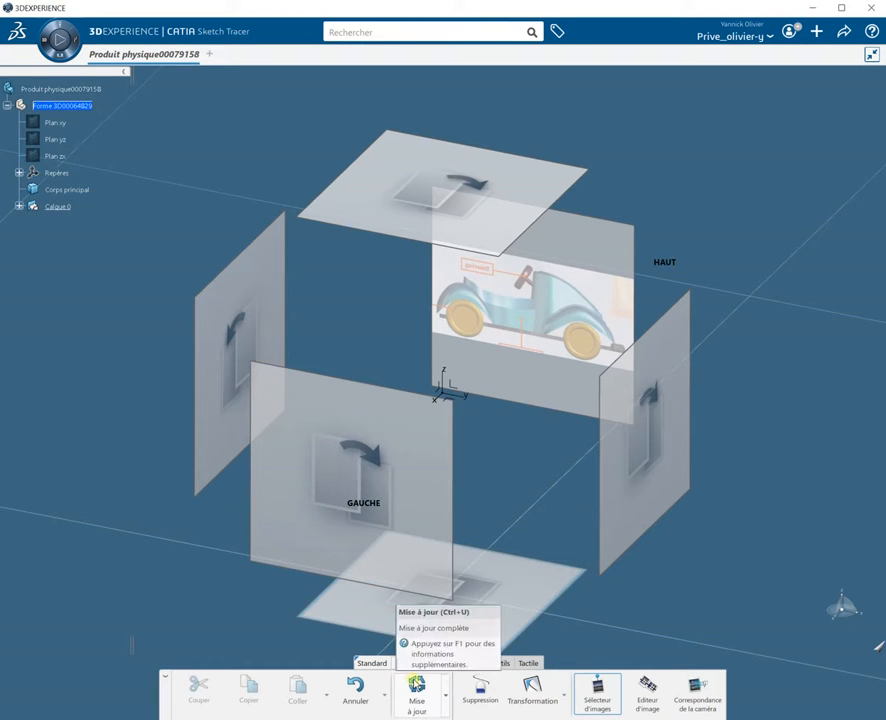
Step: Update the image placement, then delete the created image layer
left_click(418, 685)
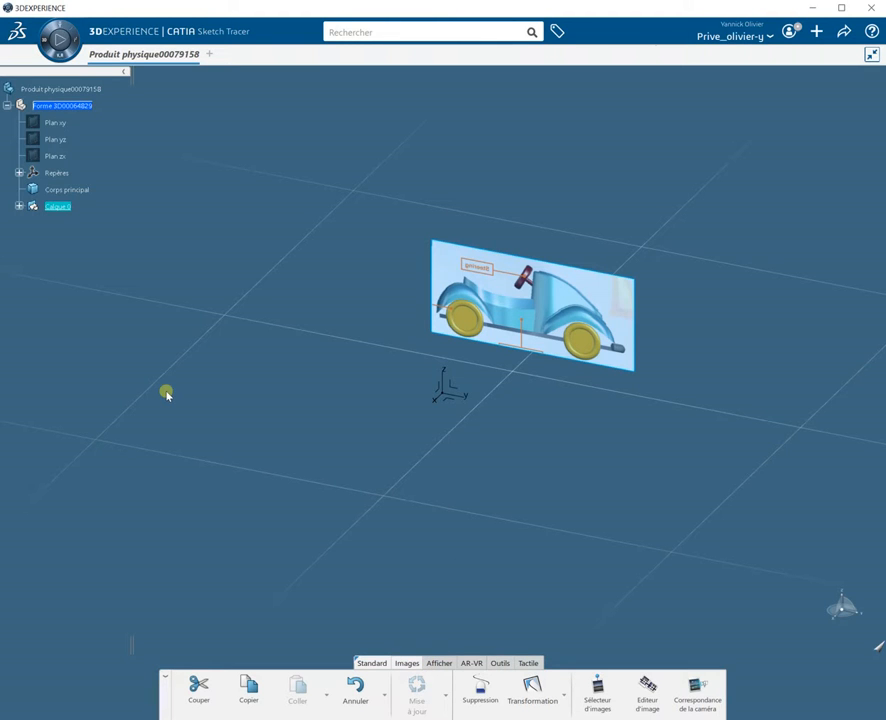
right_click(63, 207)
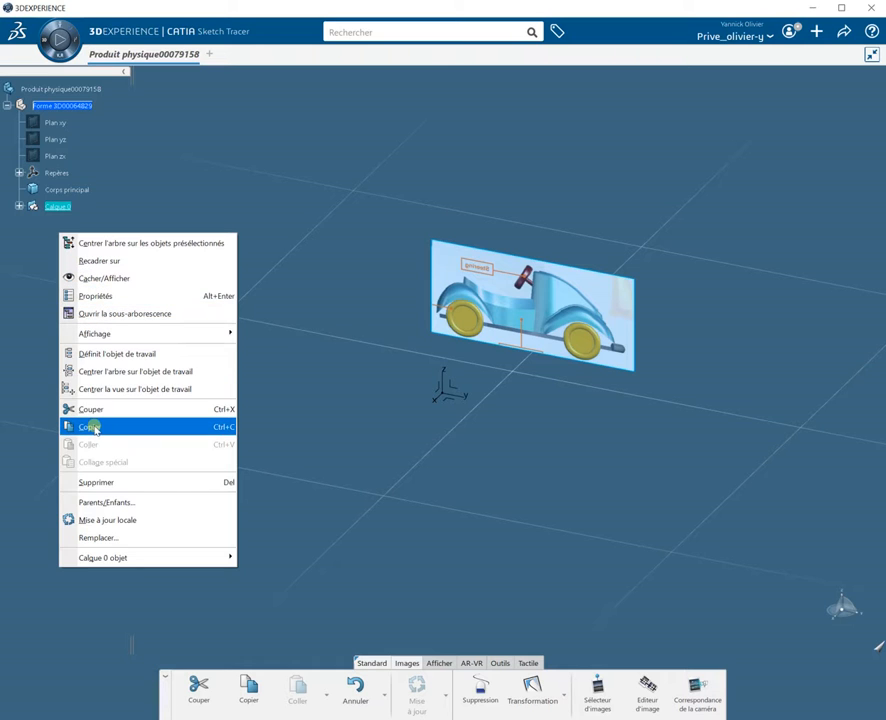
left_click(76, 482)
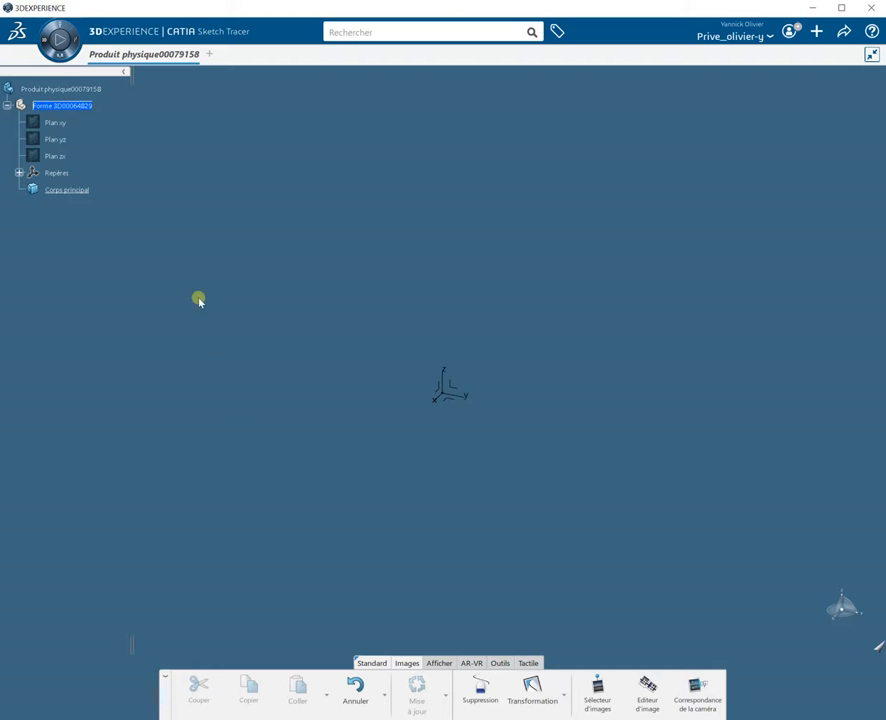
Step: Switch to the Part Design app
left_click(42, 42)
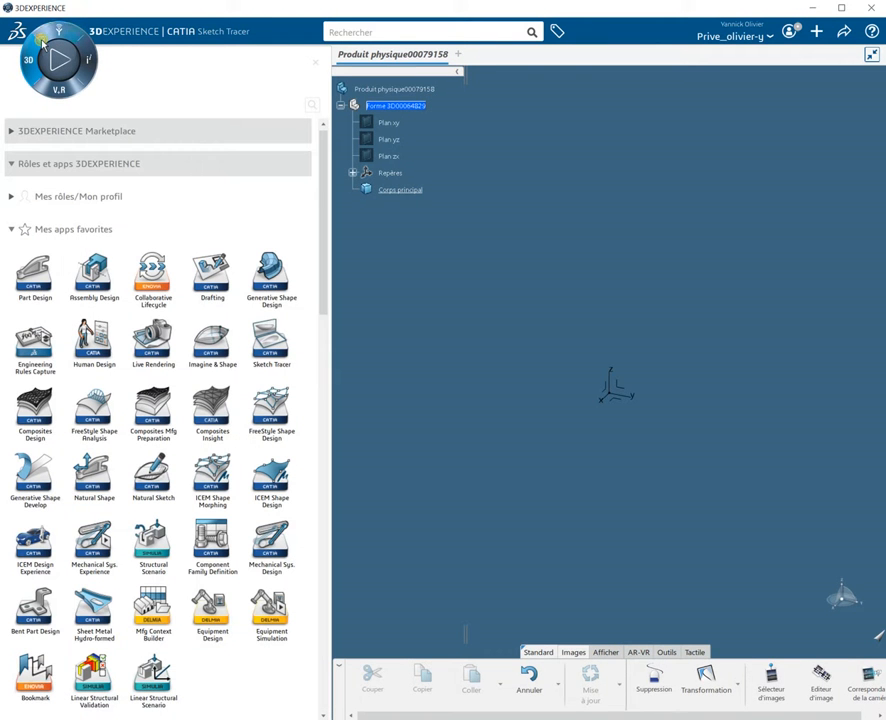
left_click(30, 288)
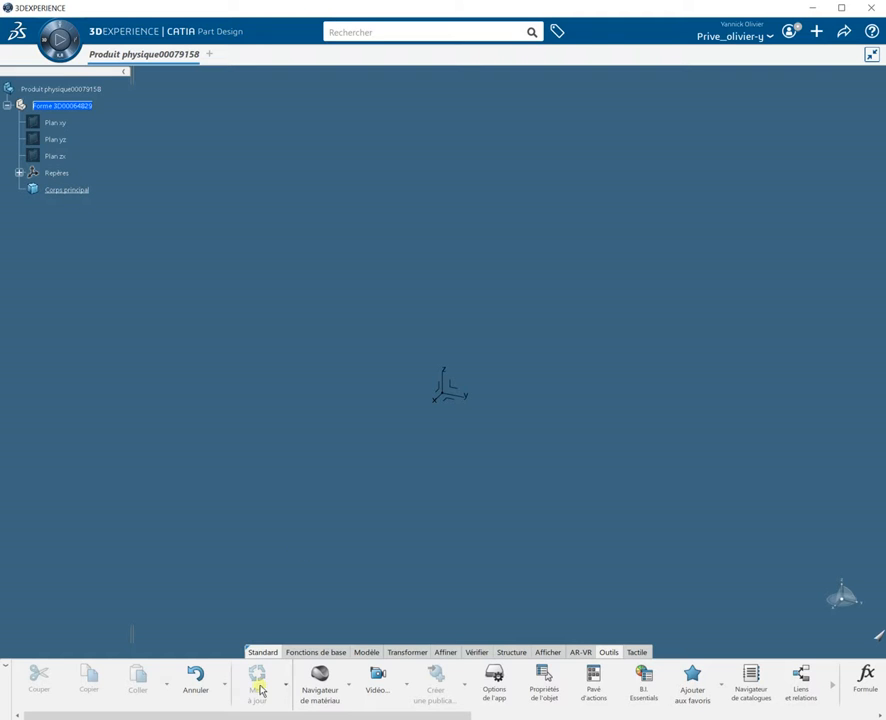
Step: Start a positioned sketch on the yz plane
left_click(312, 655)
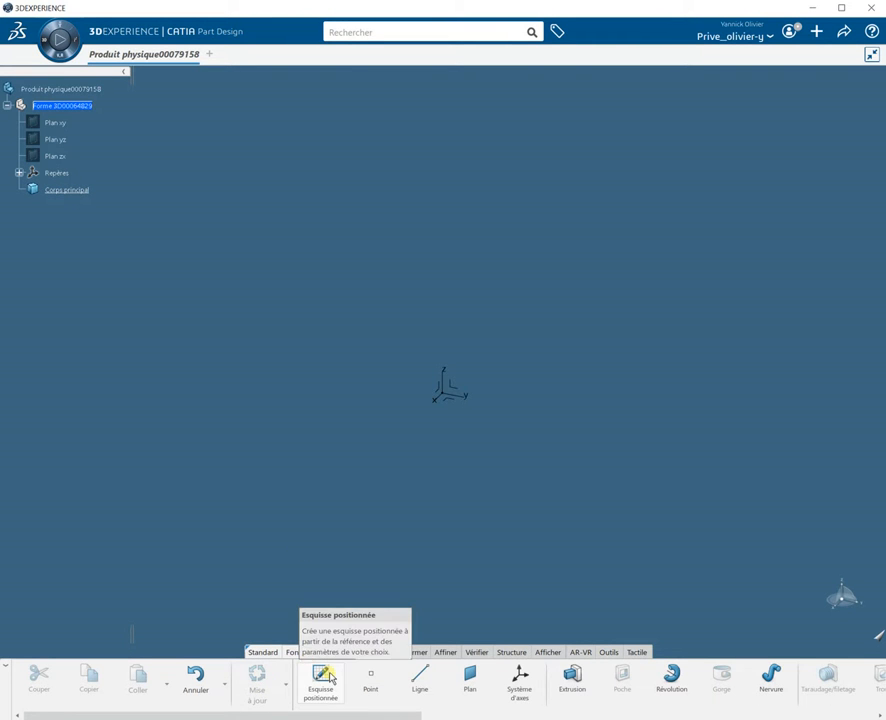
left_click(321, 678)
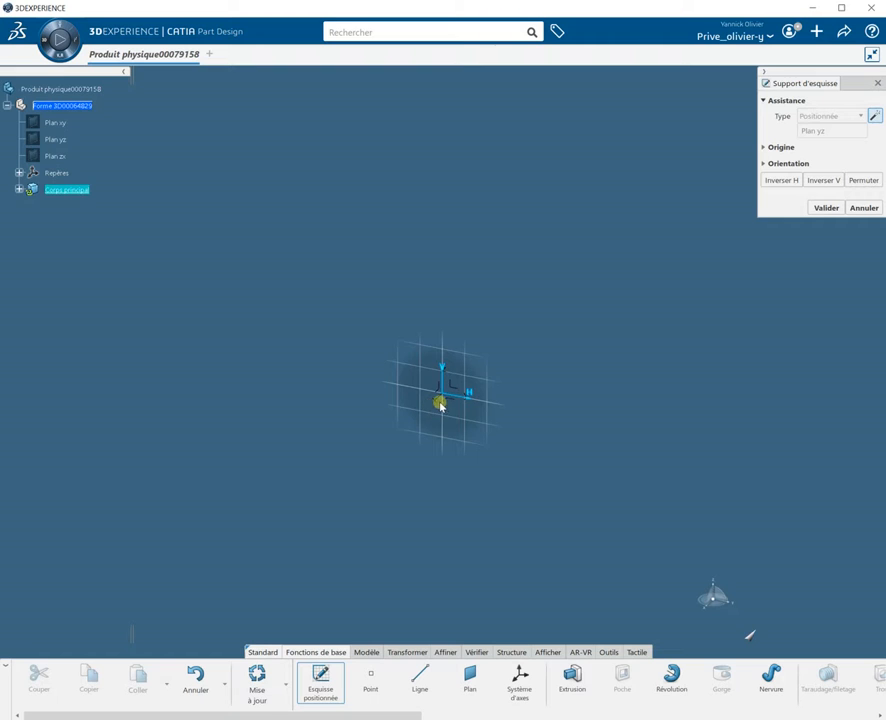
left_click(445, 400)
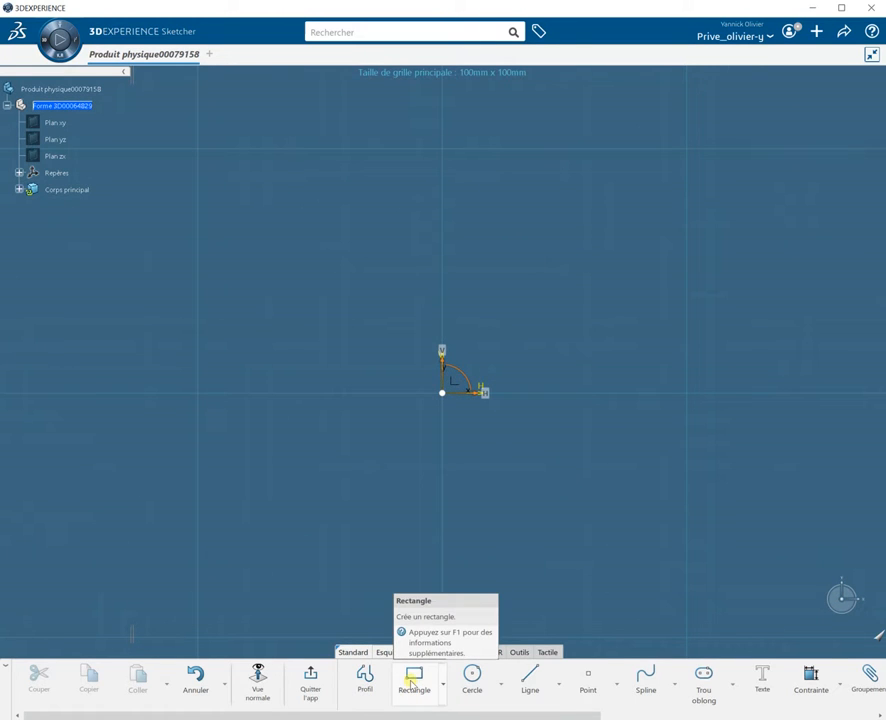
Step: Draw a rectangle about 800 mm by 400 mm centred on the origin and leave the sketch
left_click(412, 682)
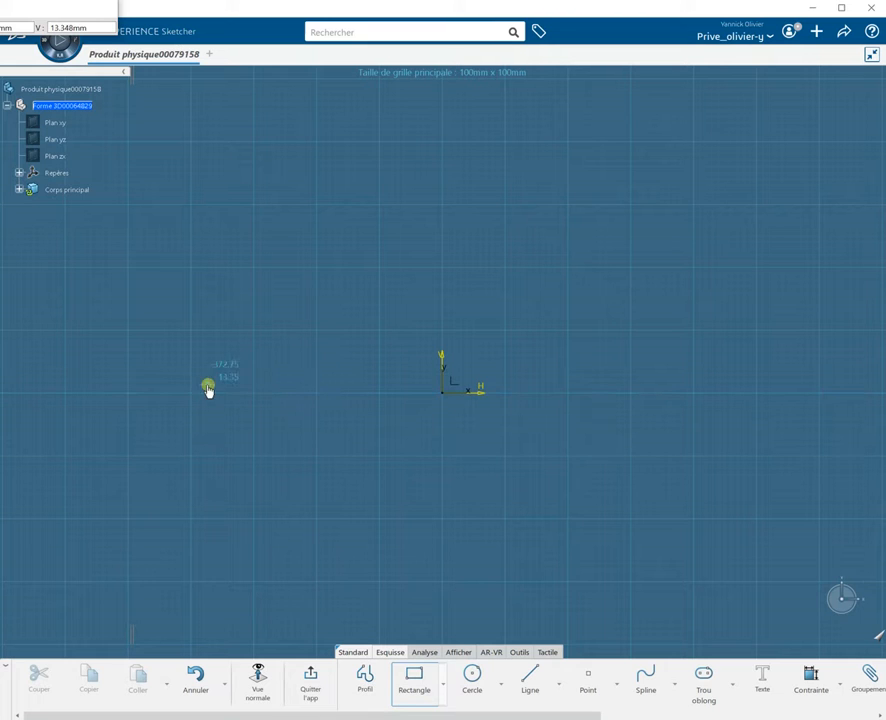
left_click(191, 520)
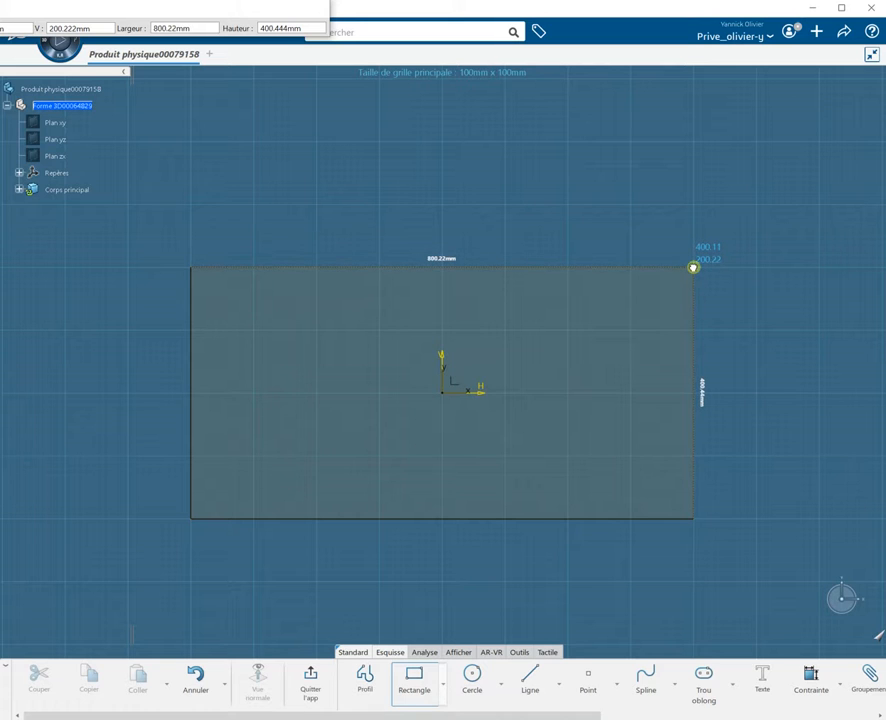
left_click(695, 269)
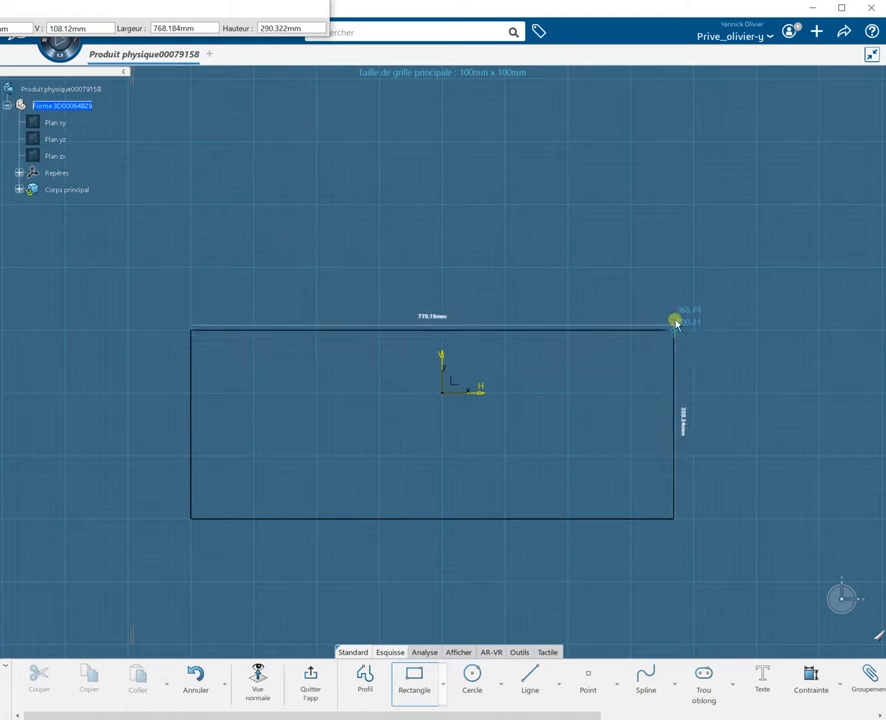
left_click(692, 266)
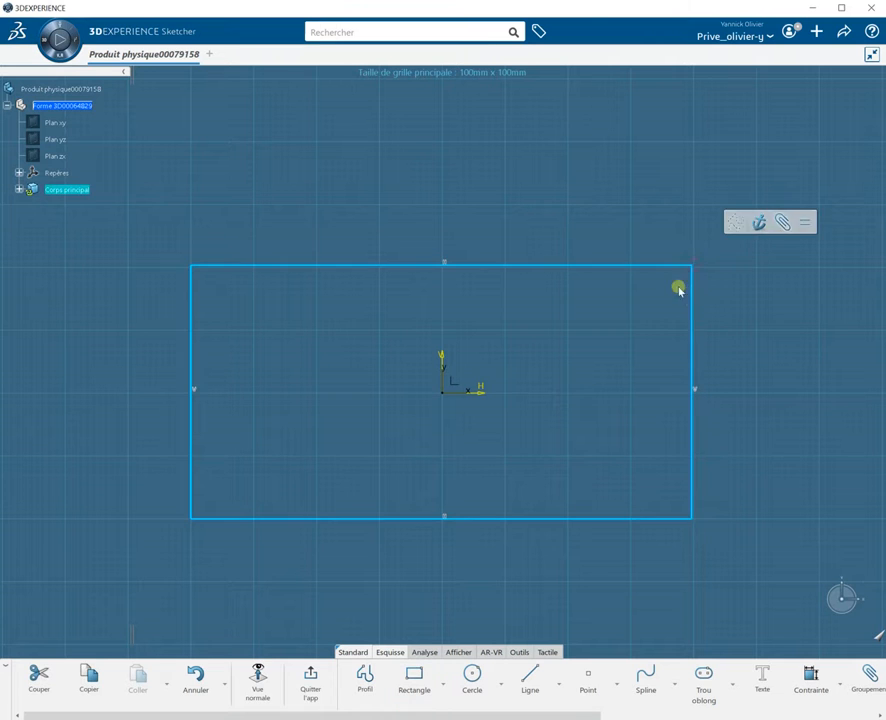
left_click(310, 680)
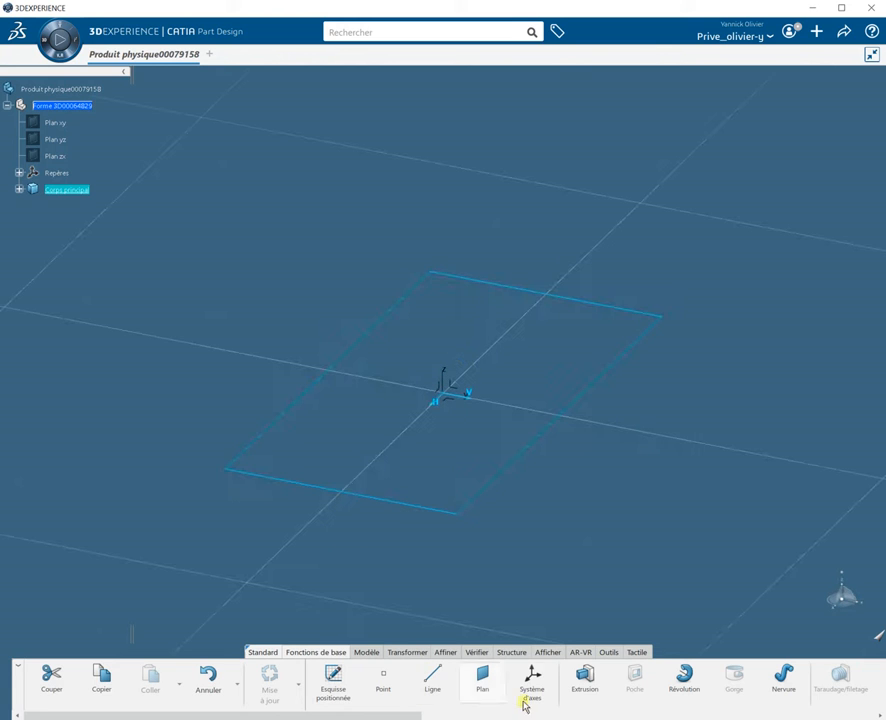
Step: Extrude the rectangle sketch 400 mm
left_click(576, 679)
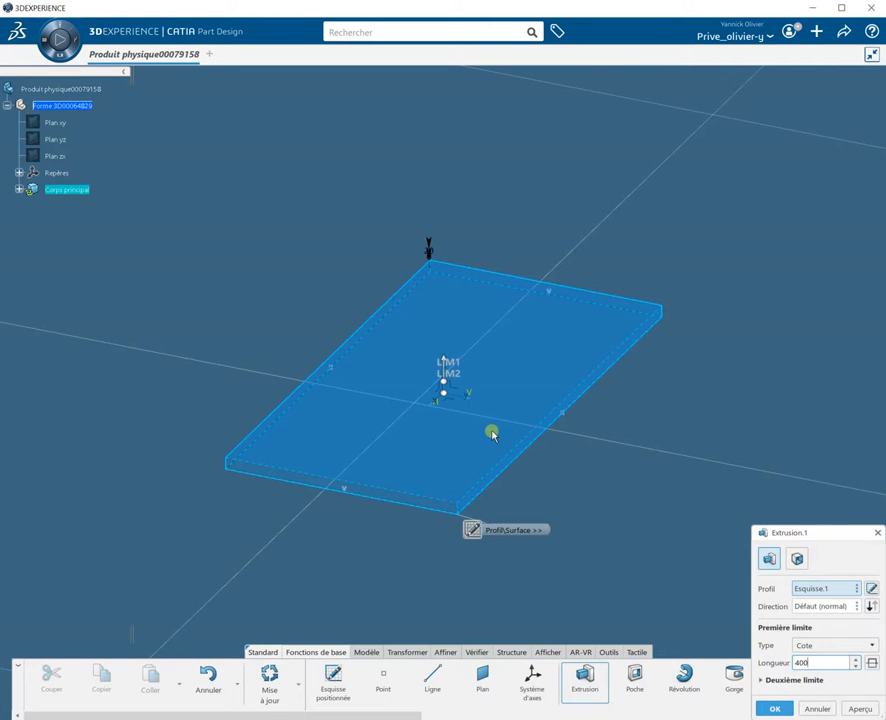
type("400")
key("Return")
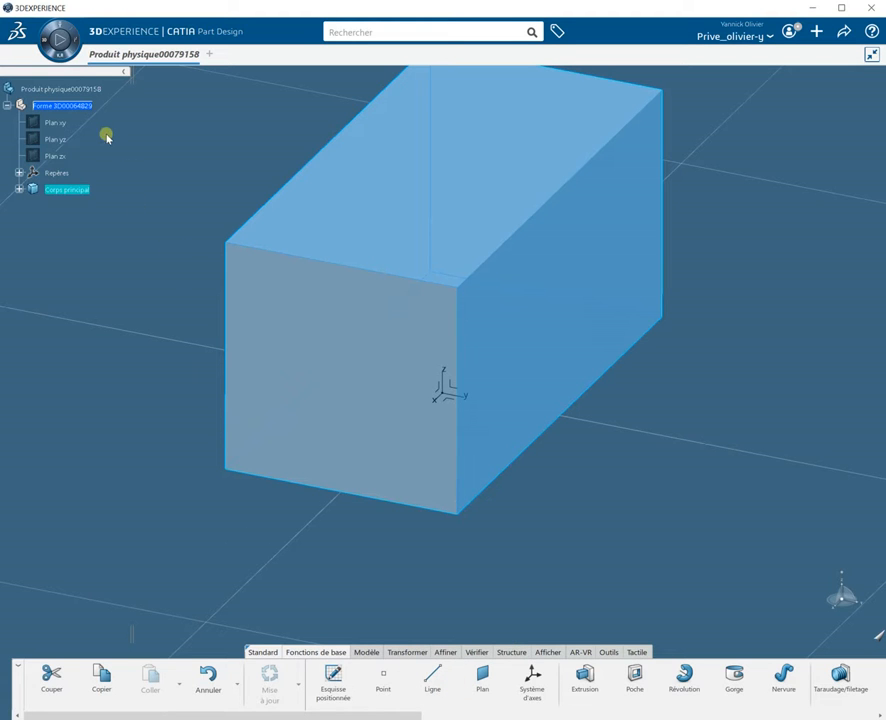
Step: Switch back to the Sketch Tracer app
left_click(43, 38)
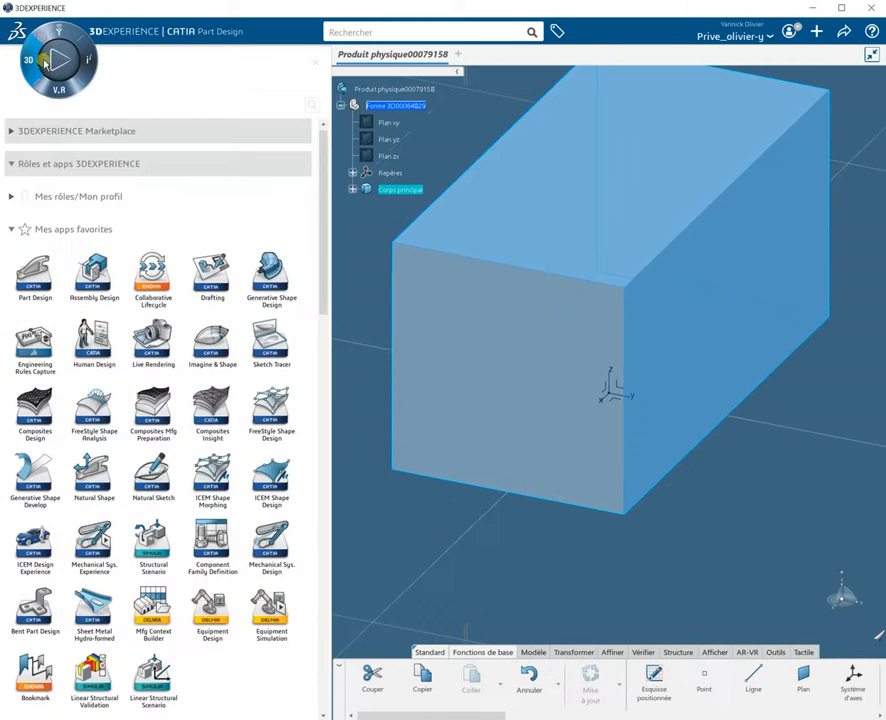
left_click(268, 337)
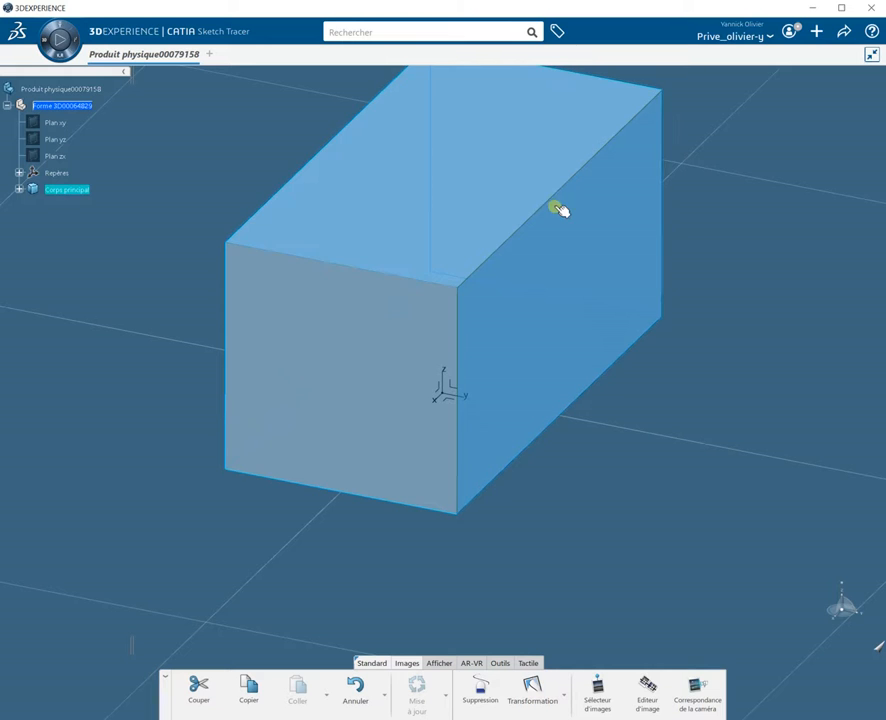
Step: Open the Image Selector around the block and drop faceToyCar1.jpg onto the vertical plane facing the block's end
scroll(554, 205, "down", 3)
scroll(560, 232, "up", 1)
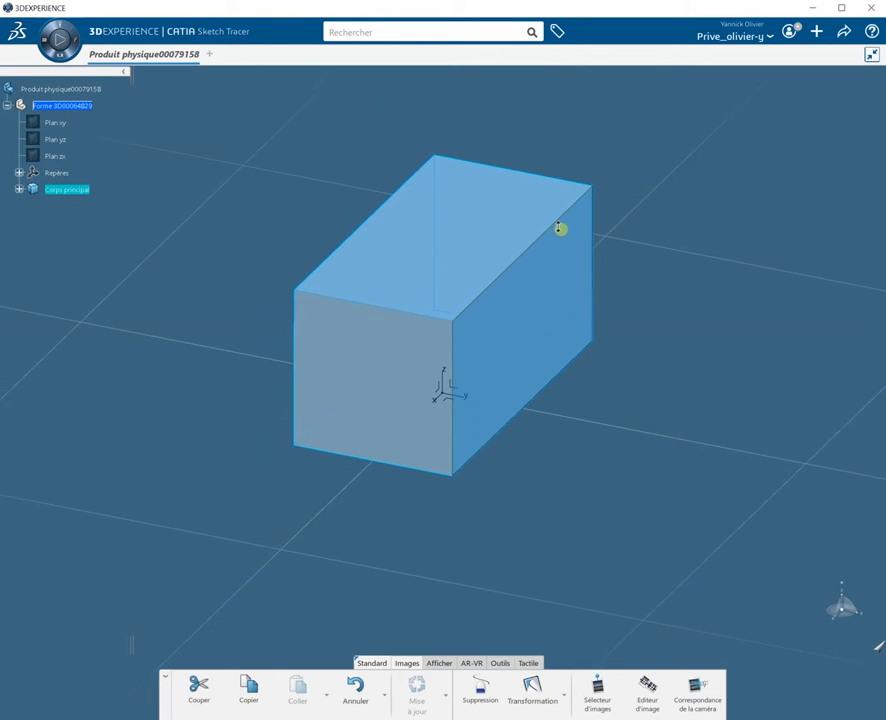
middle_click_drag(528, 246, 524, 284)
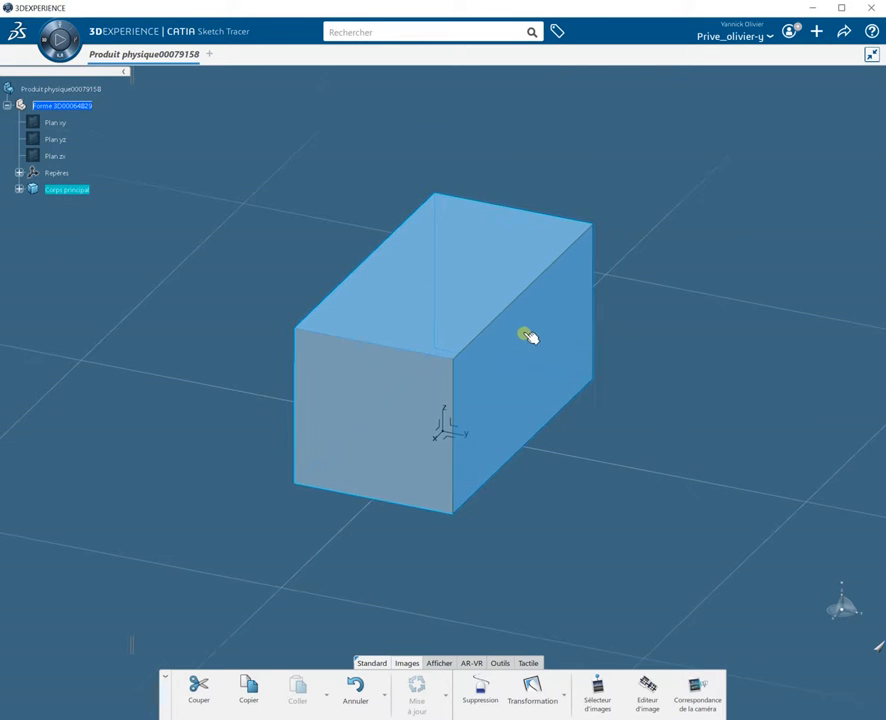
scroll(521, 330, "up", 1)
middle_click_drag(521, 330, 528, 287)
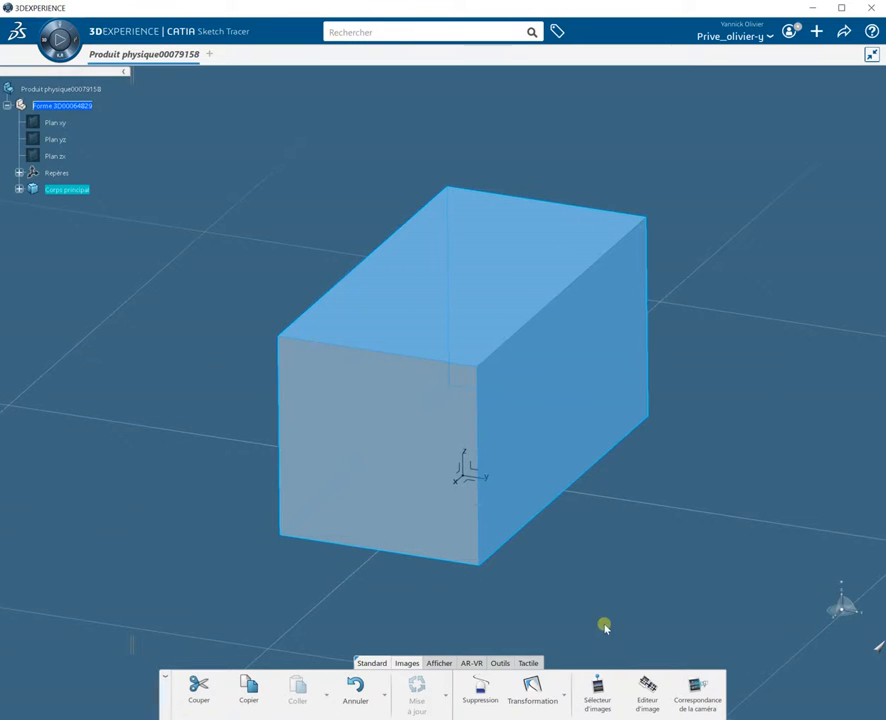
left_click(598, 690)
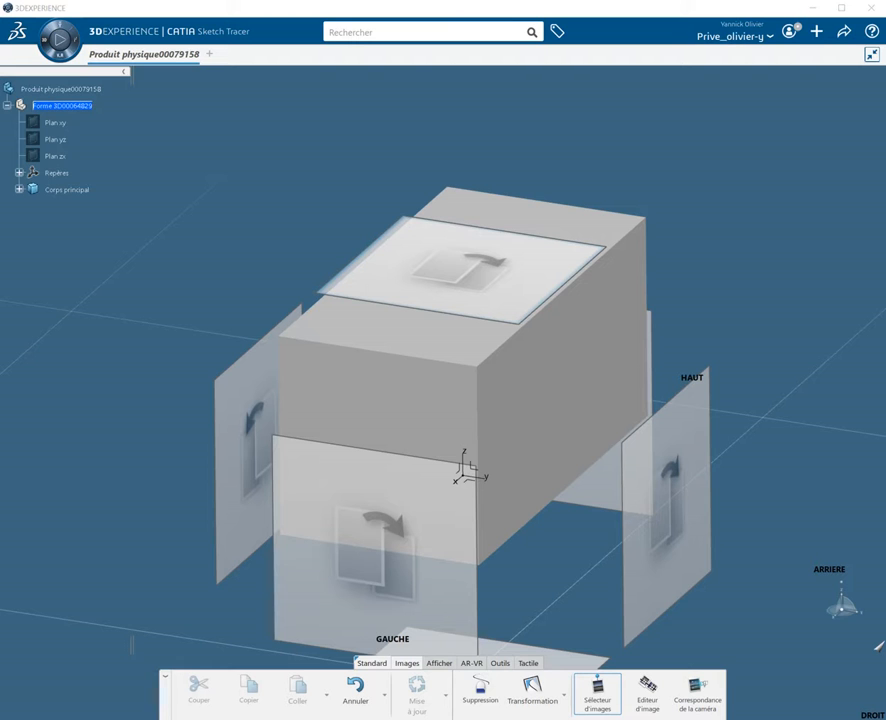
left_click_drag(885, 104, 298, 85)
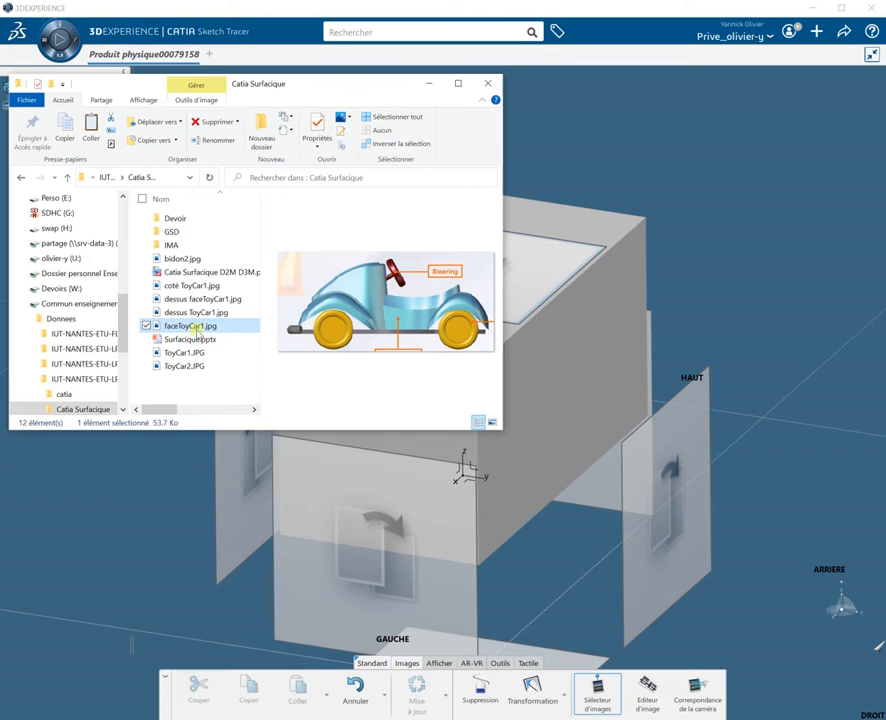
left_click_drag(204, 328, 662, 521)
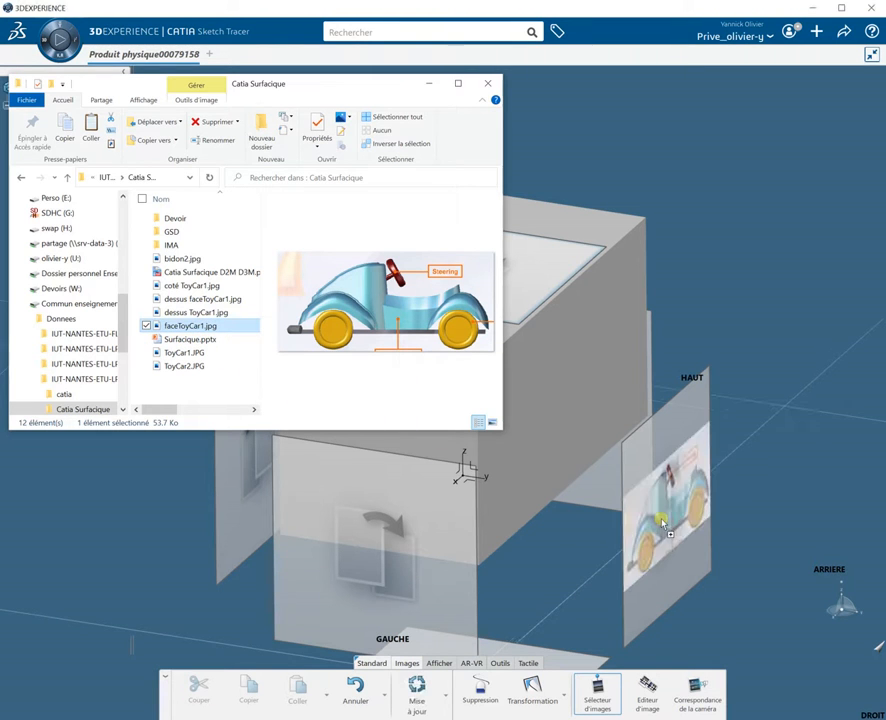
Step: Drop dessus ToyCar1.jpg onto the bottom plane and confirm the image placement
left_click(200, 312)
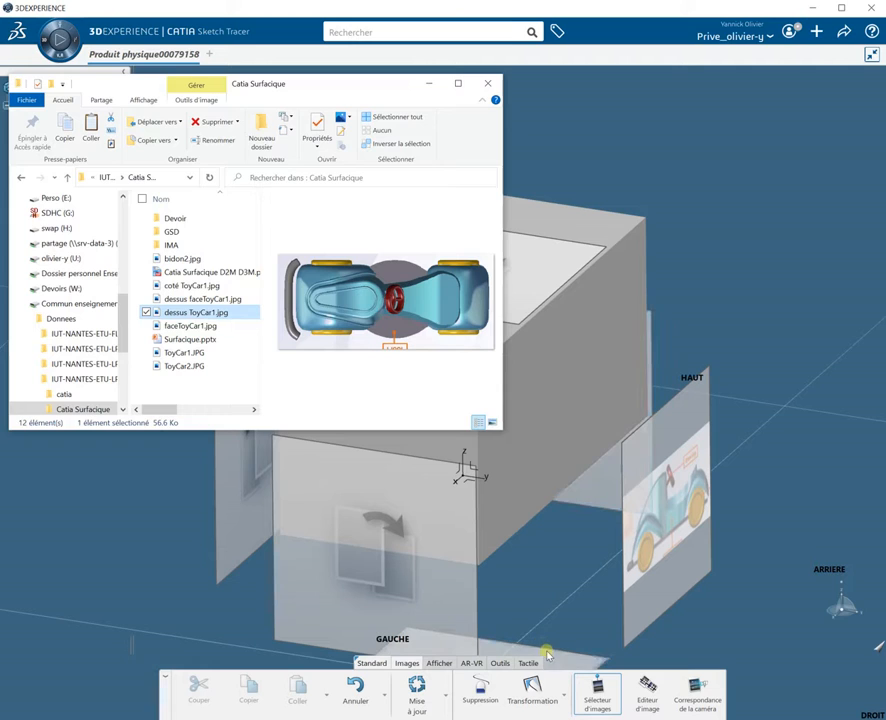
left_click_drag(231, 312, 570, 668)
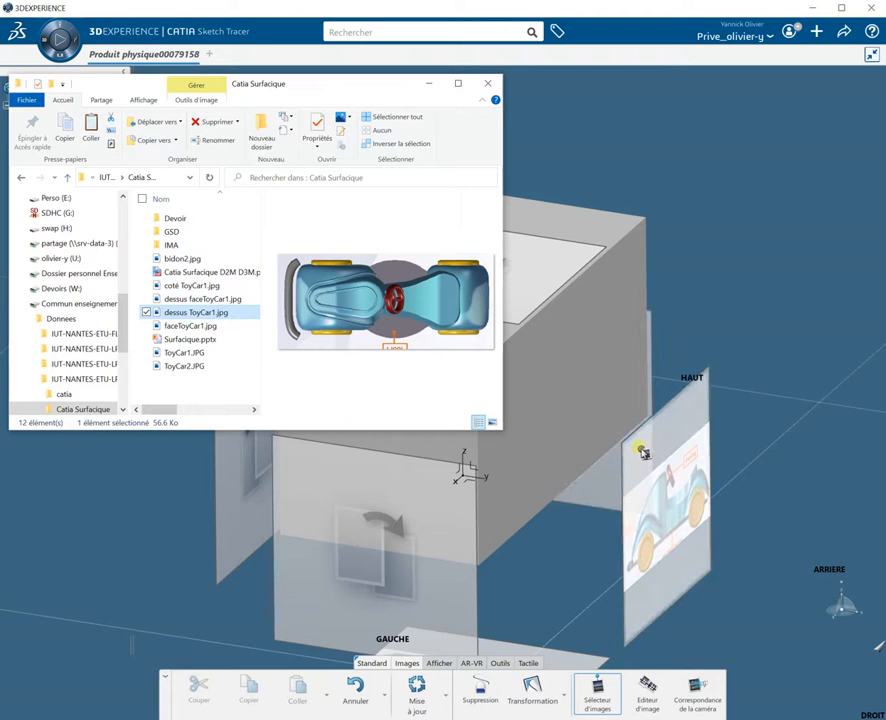
left_click(731, 265)
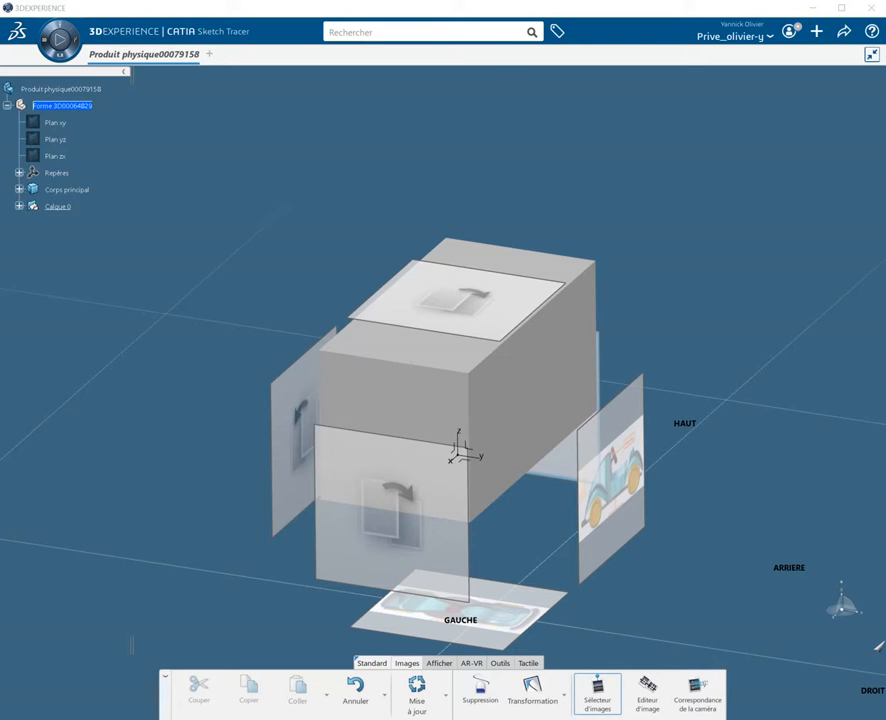
Step: Switch to the file explorer and drop faceToyCar1.jpg onto the front vertical plane along the block's length
key("alt+Tab")
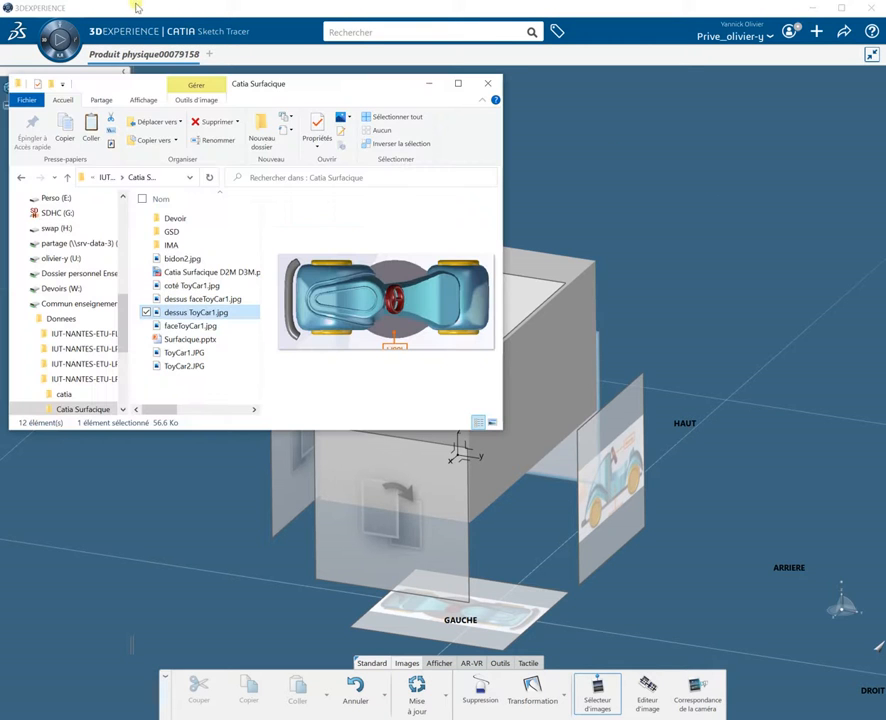
left_click(208, 326)
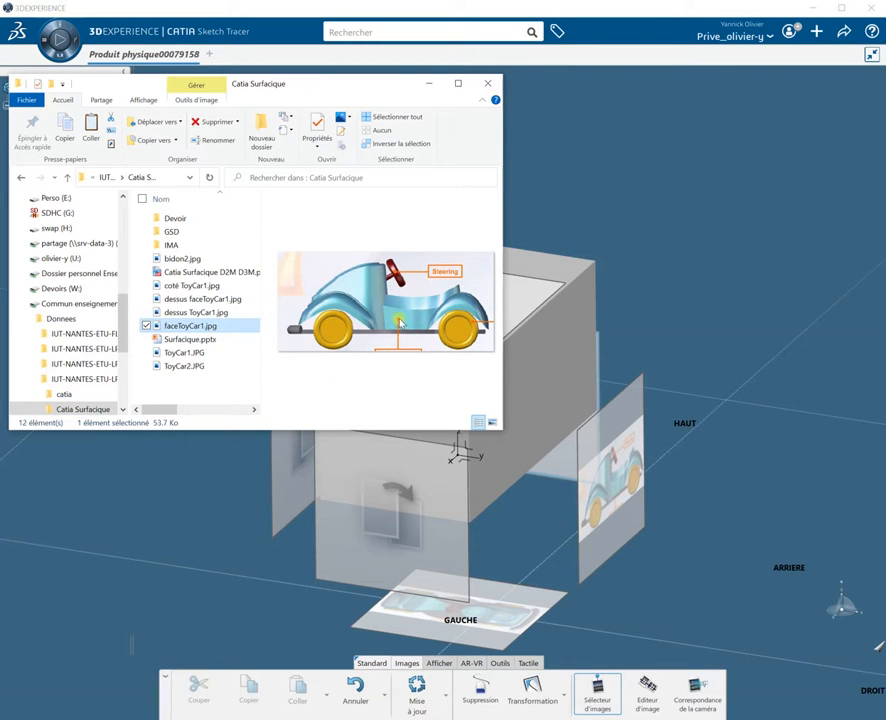
left_click_drag(193, 330, 405, 545)
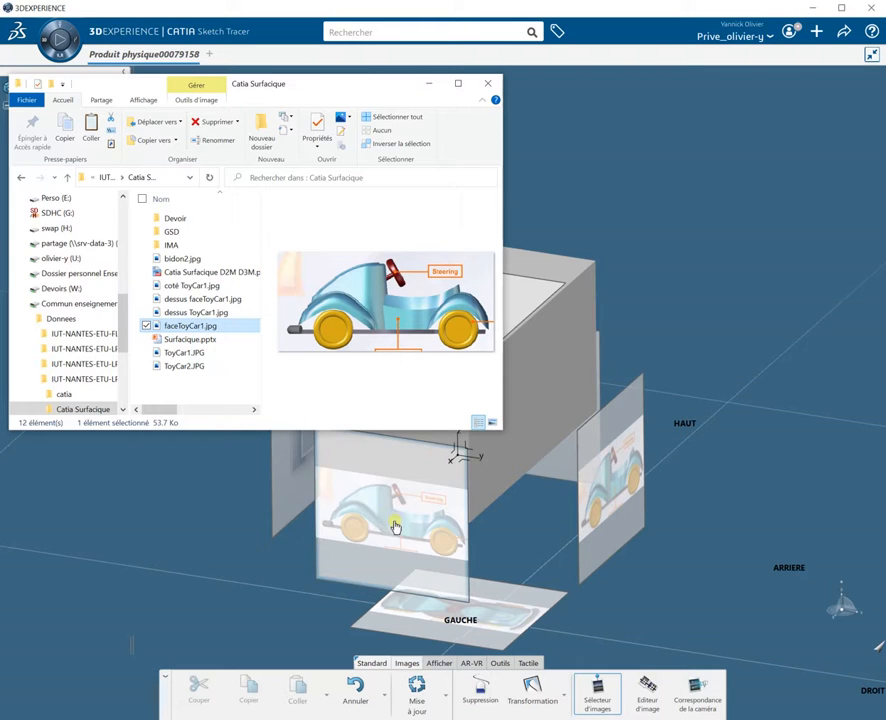
Step: Drop coté ToyCar1.jpg onto both vertical end planes of the block
left_click(204, 287)
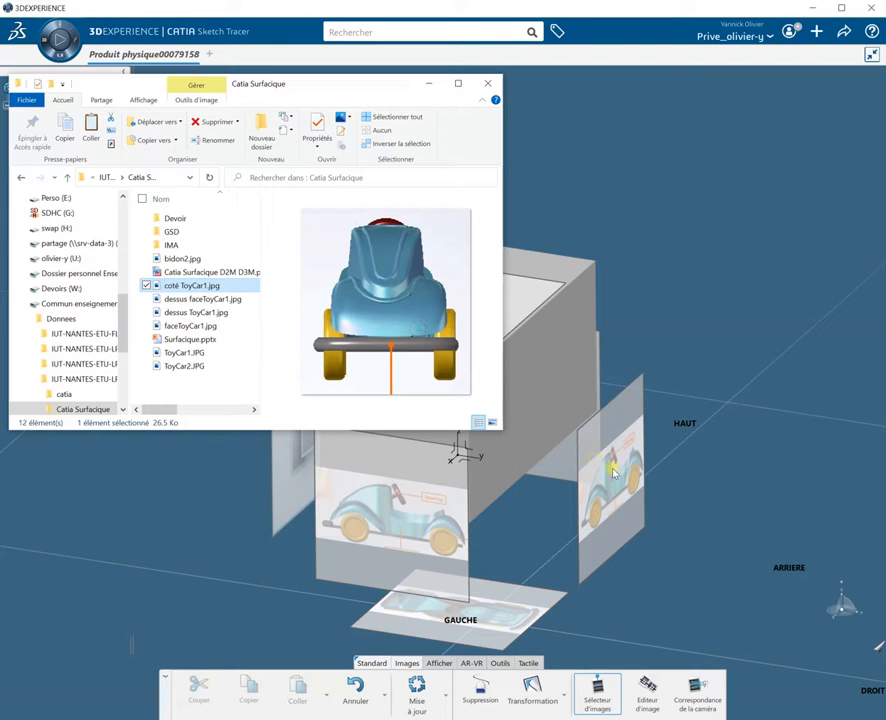
left_click_drag(150, 286, 623, 512)
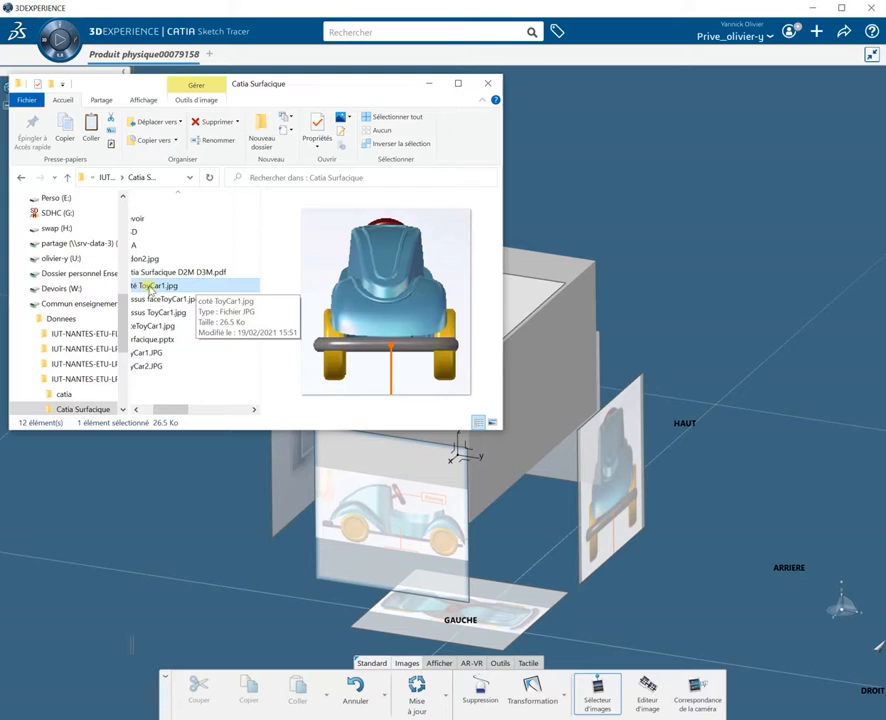
left_click_drag(150, 288, 286, 470)
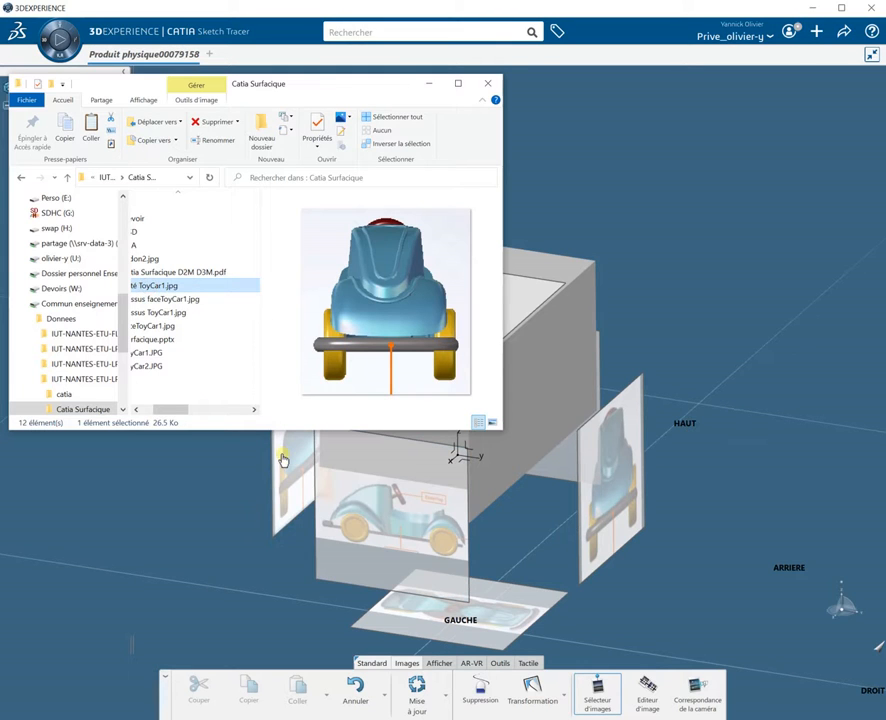
left_click_drag(191, 410, 172, 410)
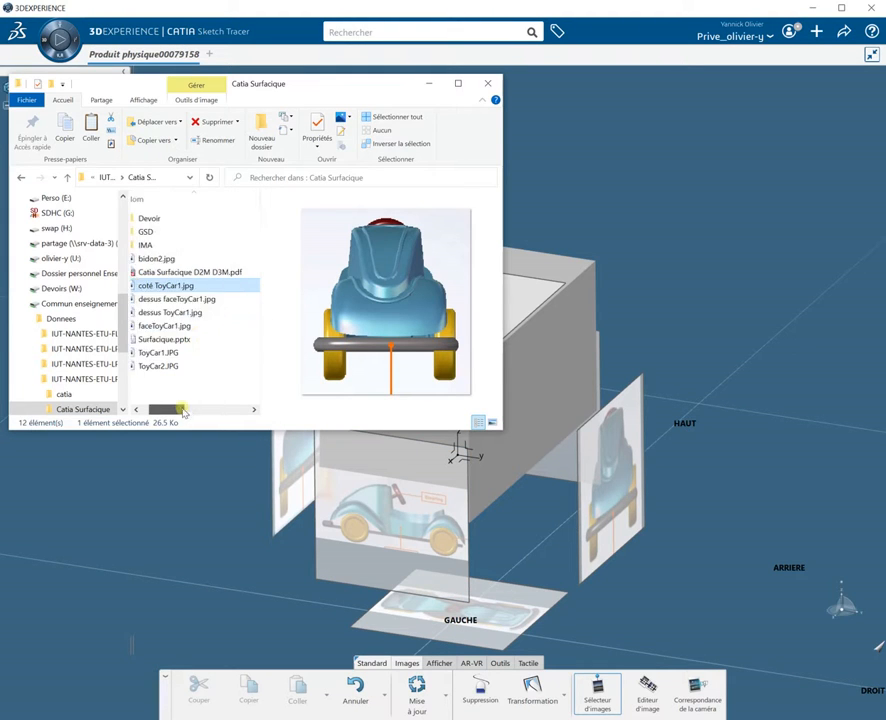
Step: Drop dessus ToyCar1.jpg onto the bottom plane again and onto the top plane above the block
left_click(177, 300)
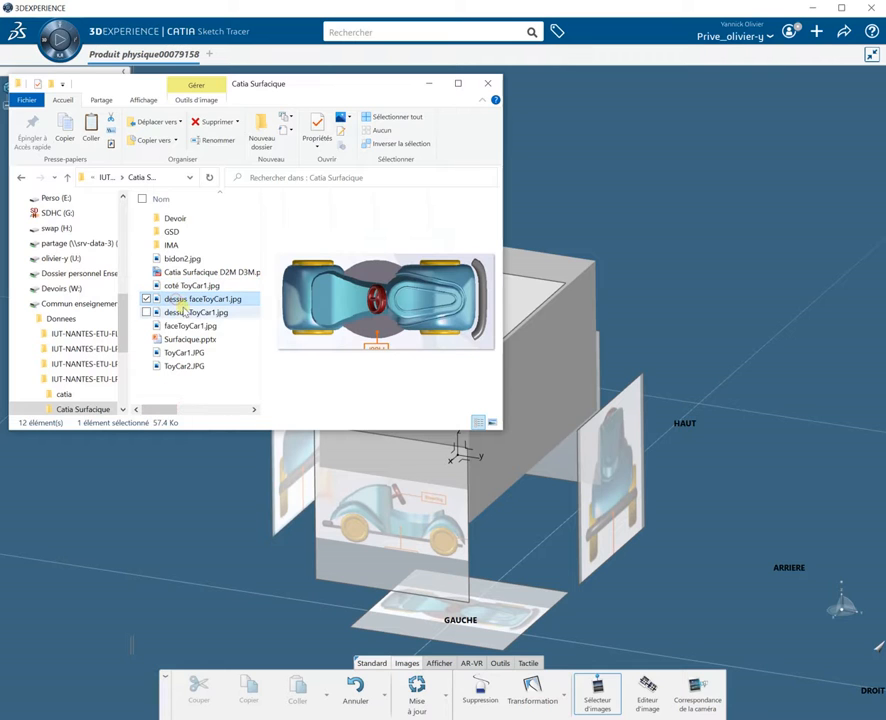
left_click(187, 313)
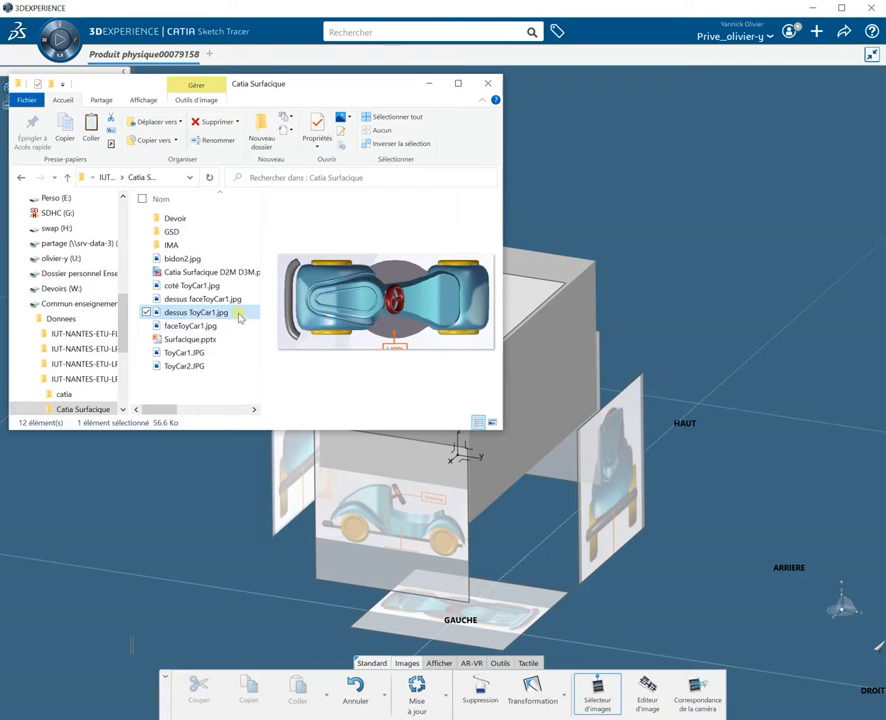
left_click_drag(218, 316, 470, 635)
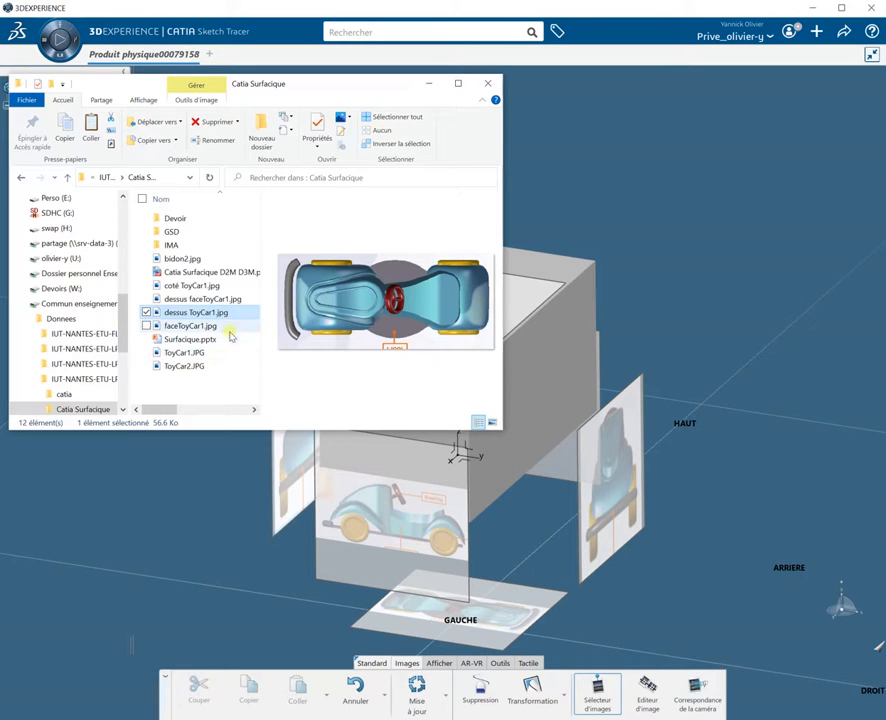
left_click_drag(246, 323, 512, 604)
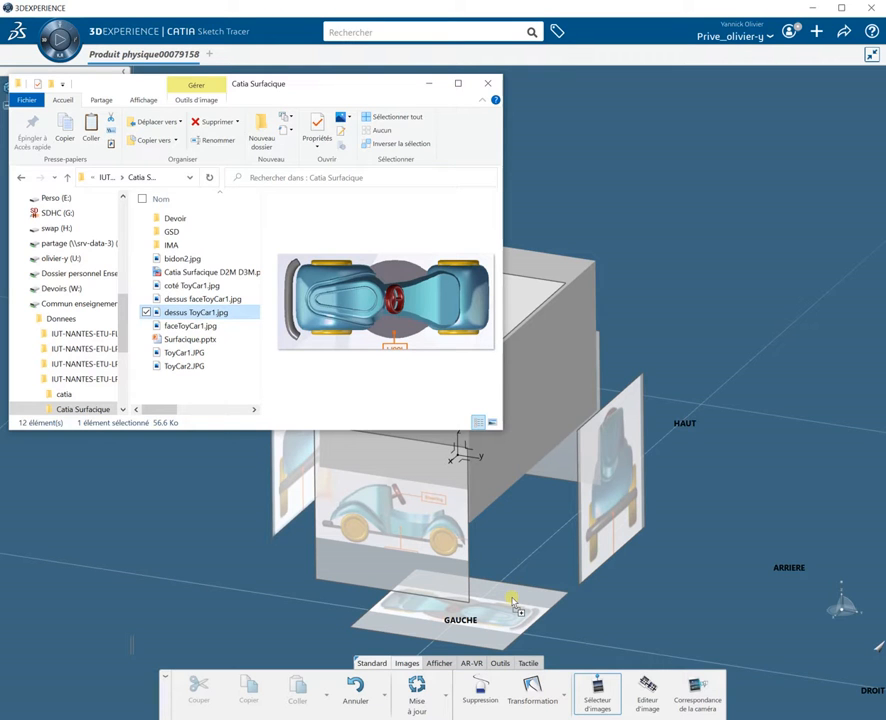
left_click_drag(510, 607, 507, 619)
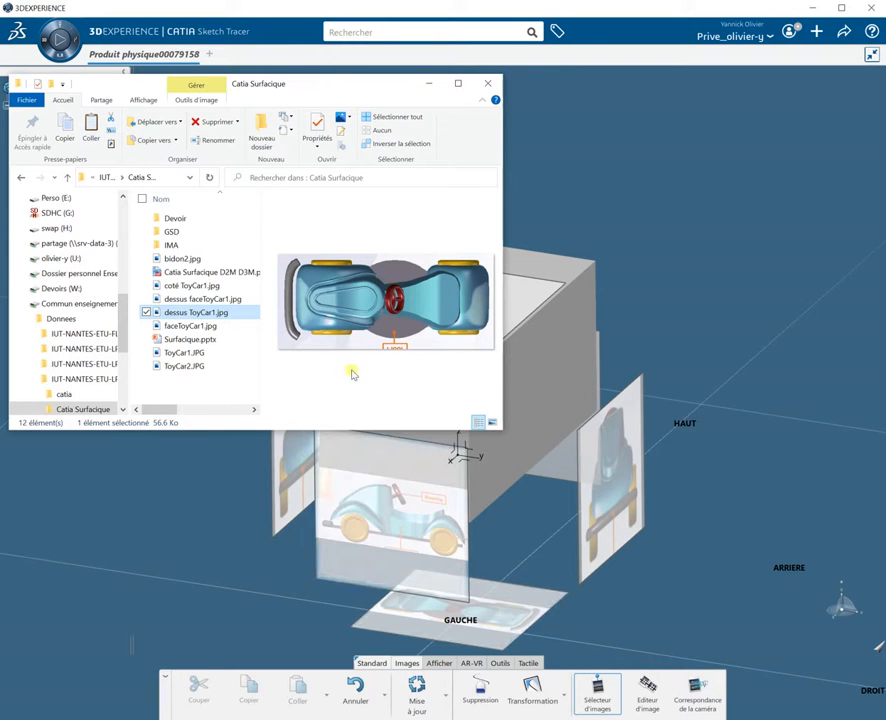
left_click_drag(240, 314, 522, 314)
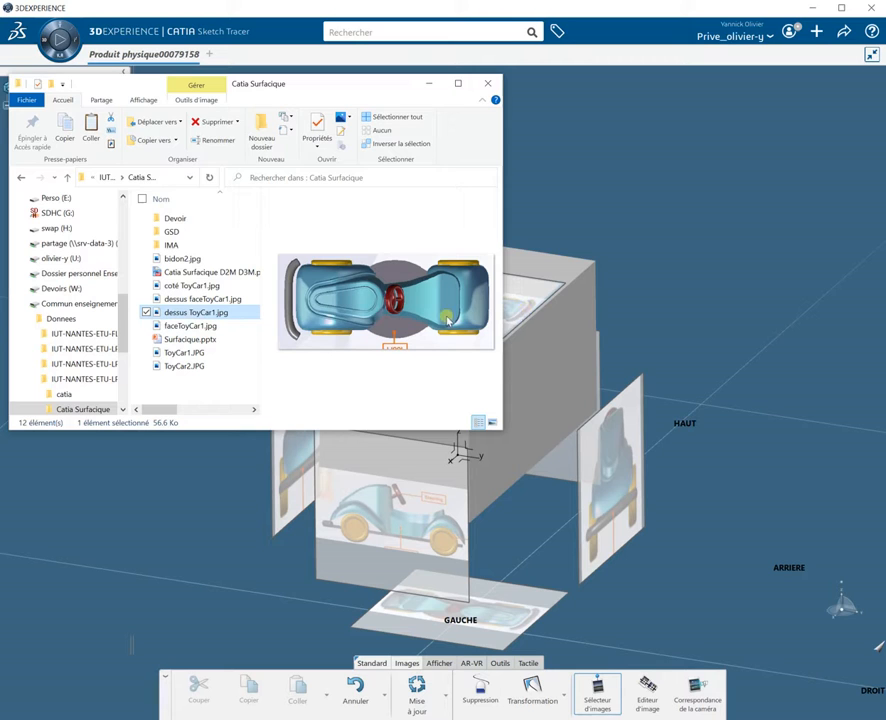
Step: Drop faceToyCar1.jpg onto the rear vertical plane, close the file explorer and update the images
left_click(205, 326)
left_click_drag(205, 326, 540, 463)
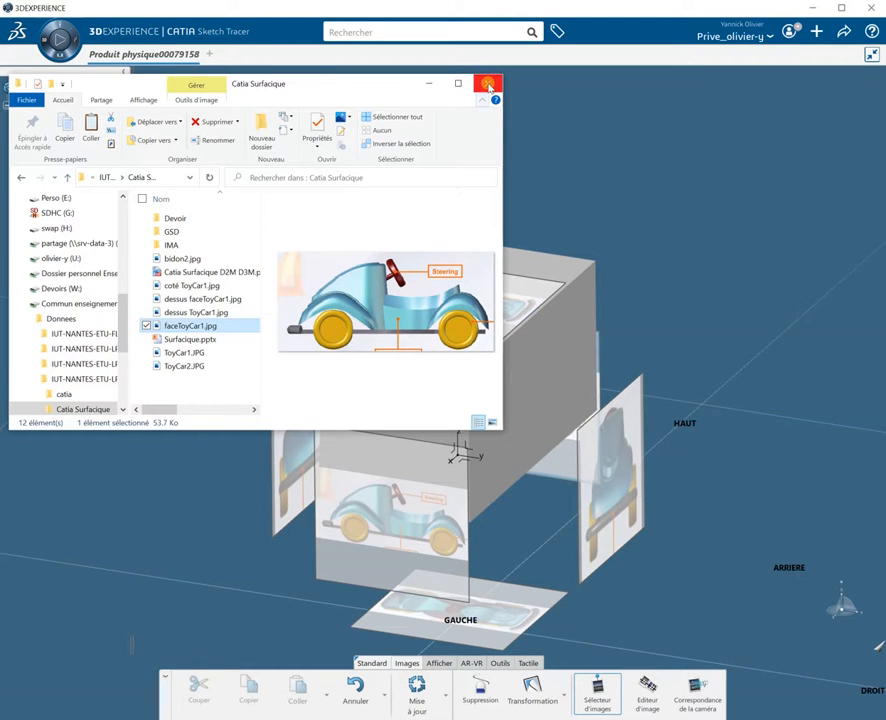
left_click(488, 85)
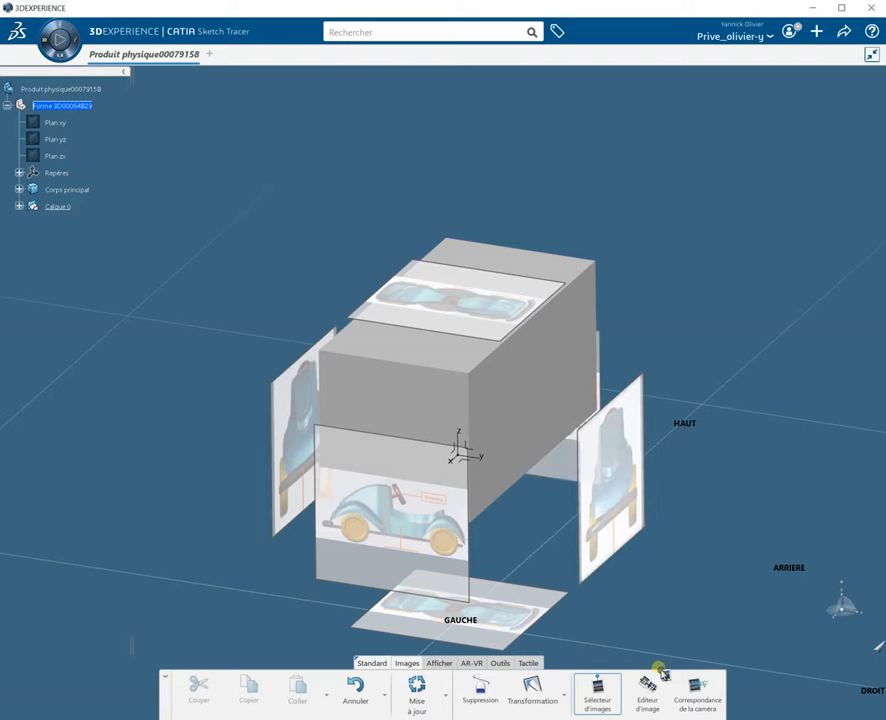
left_click(420, 686)
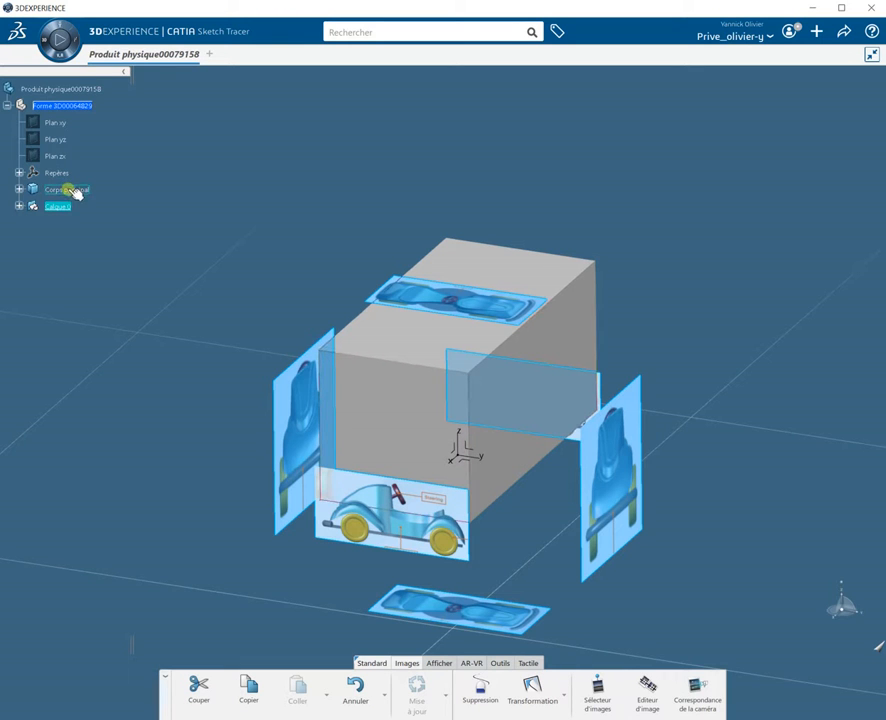
Step: Delete the block's extrusion feature Extrusion.1 from the main body
left_click(19, 189)
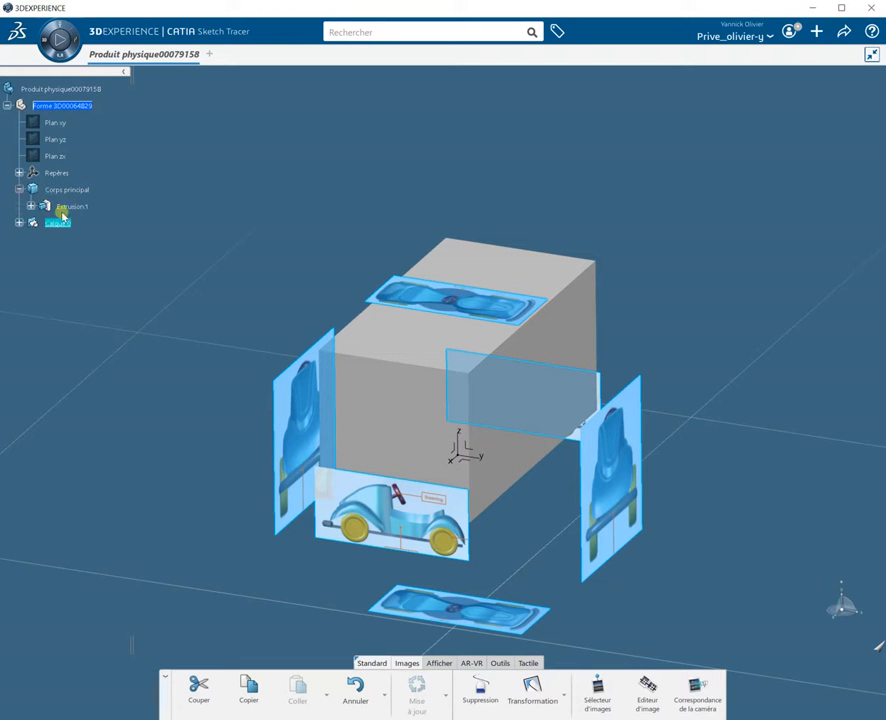
right_click(72, 208)
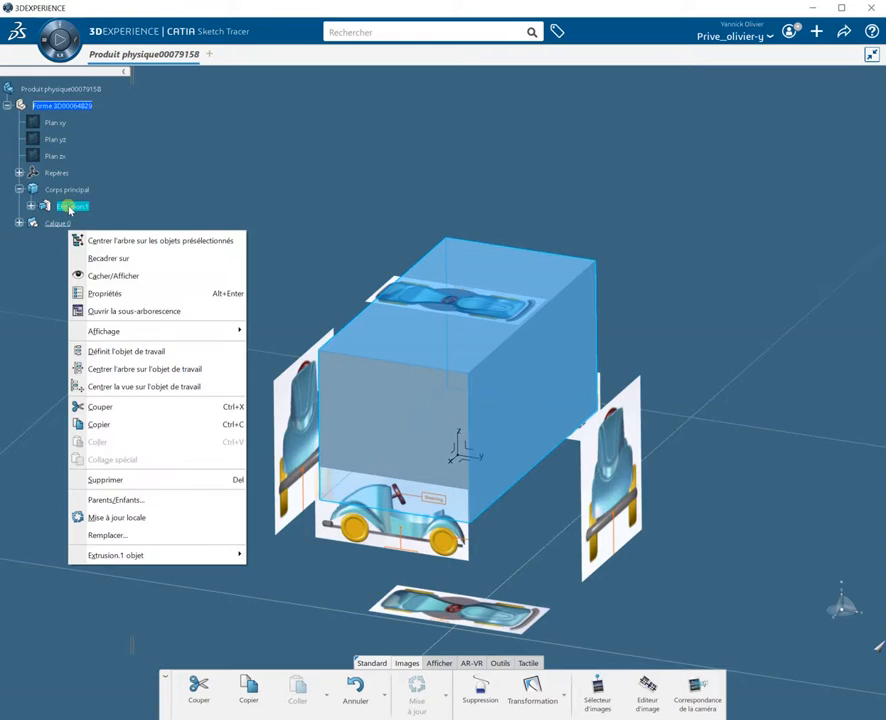
left_click(93, 483)
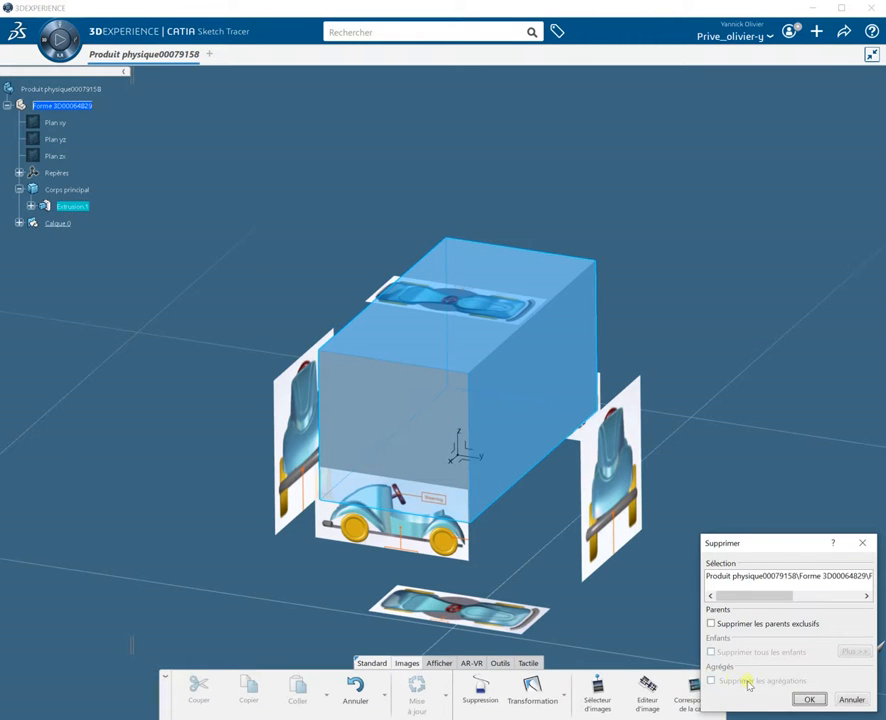
left_click(810, 700)
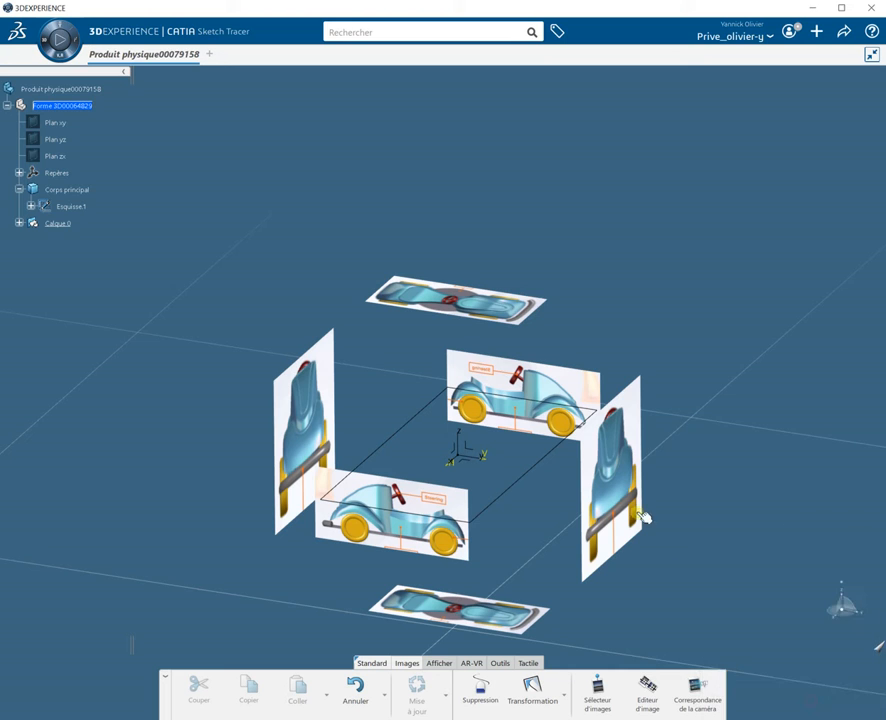
Step: Delete the rectangle sketch Esquisse.1 from the main body
right_click(529, 470)
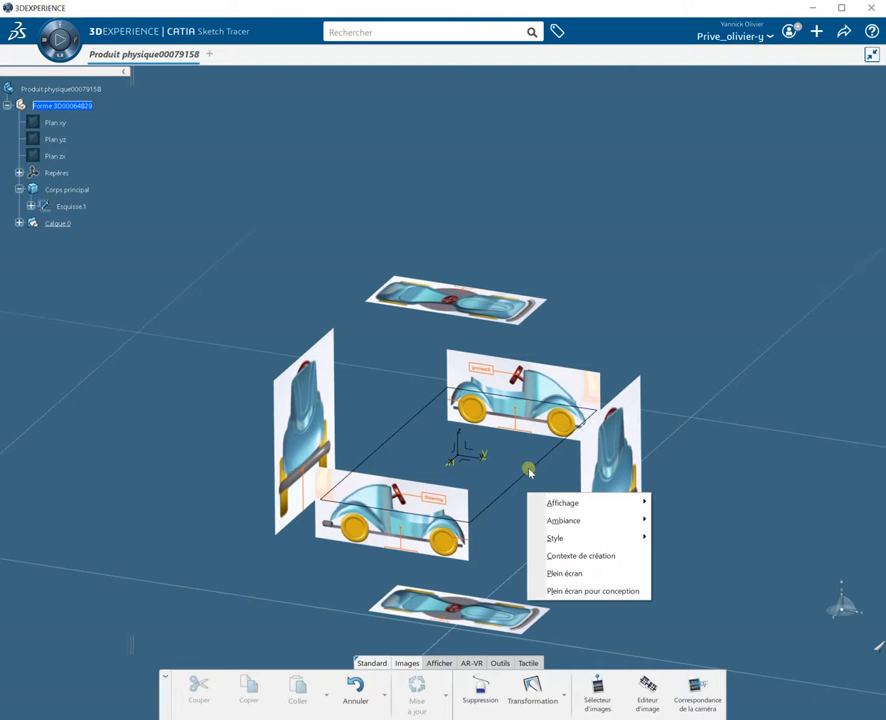
mouse_move(549, 542)
left_click(73, 211)
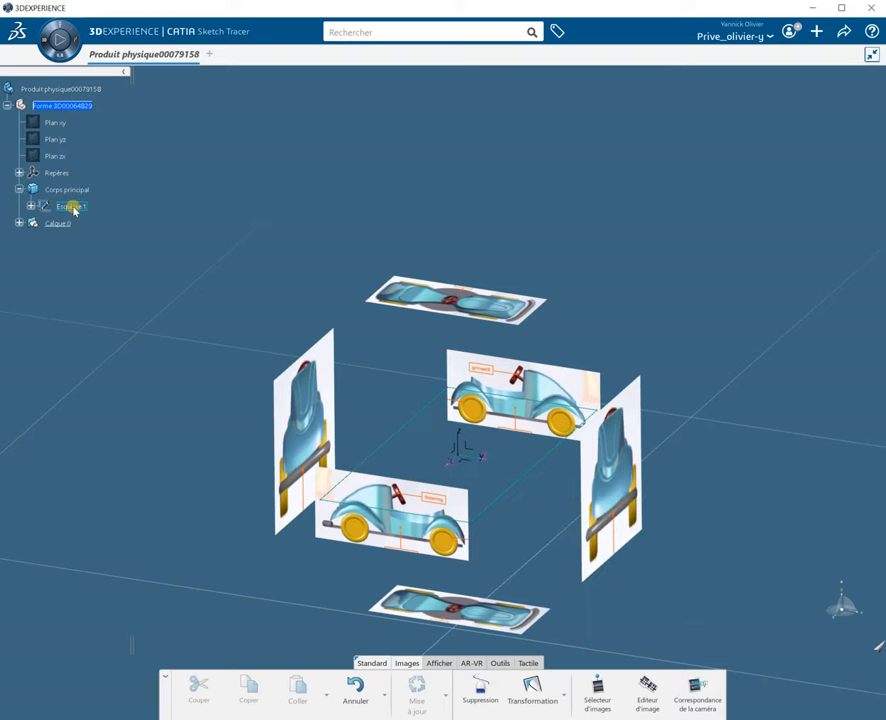
right_click(73, 211)
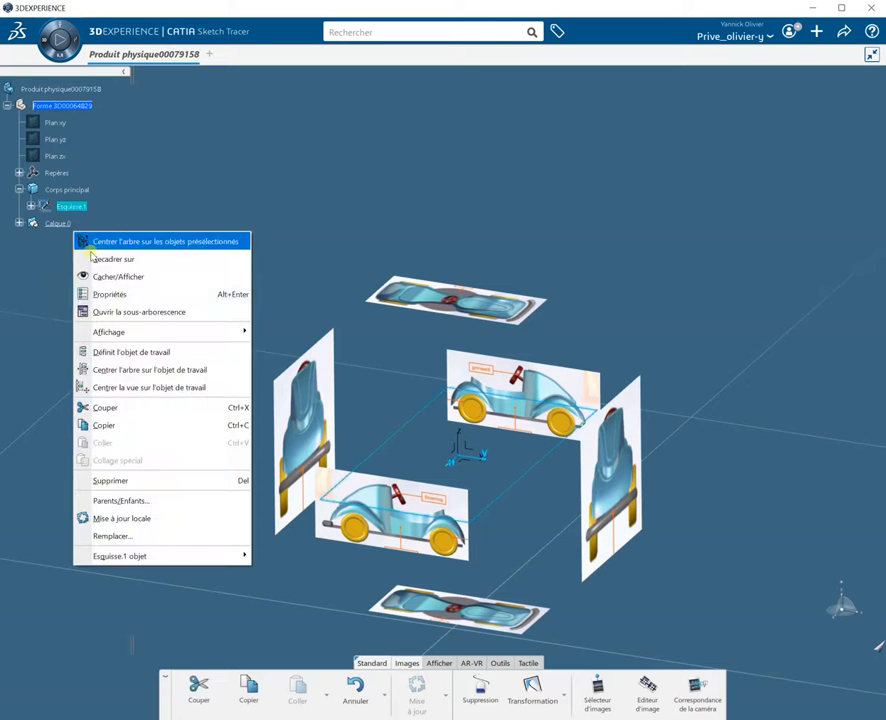
left_click(115, 481)
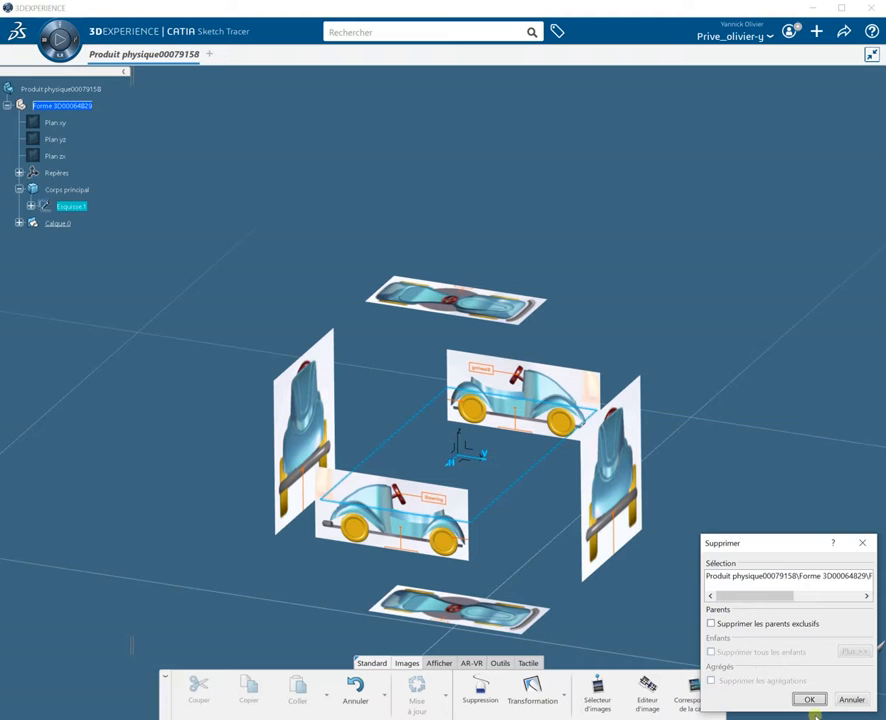
left_click(818, 703)
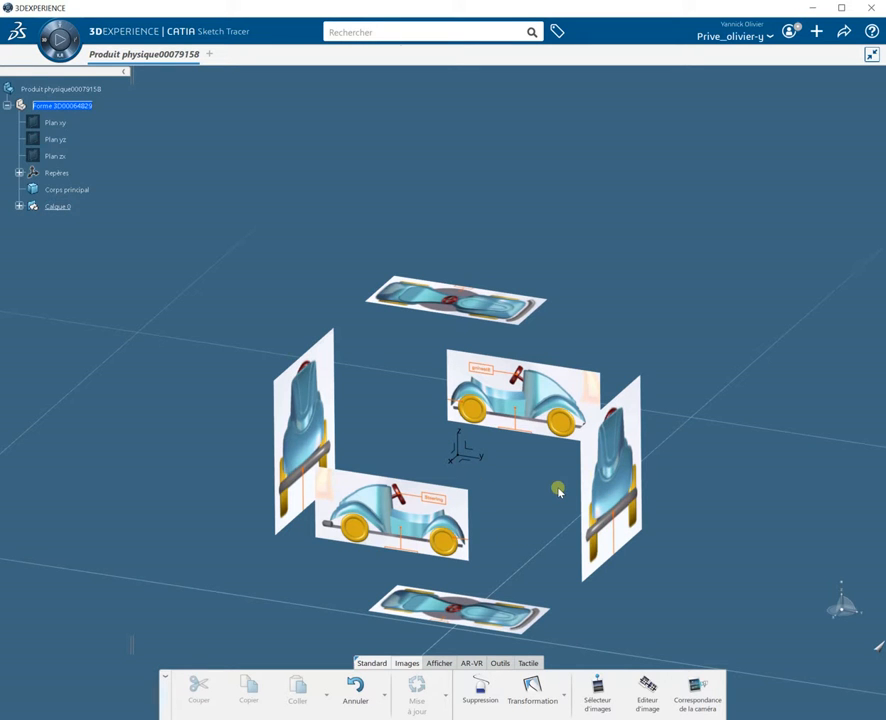
Step: Orbit around the image planes and select each image support under Calque 0 to check which plane it is
mouse_move(557, 491)
middle_mouse_down()
mouse_move(526, 498)
mouse_move(421, 479)
mouse_move(230, 387)
mouse_move(459, 443)
mouse_move(451, 459)
mouse_move(527, 450)
middle_mouse_up()
middle_click_drag(421, 403, 392, 471)
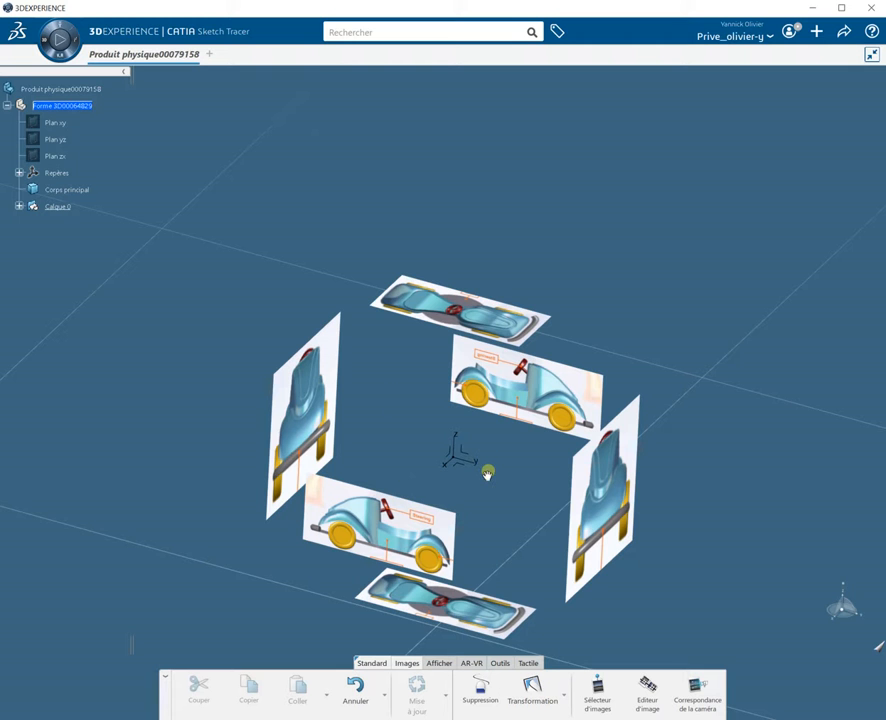
scroll(487, 474, "up", 10)
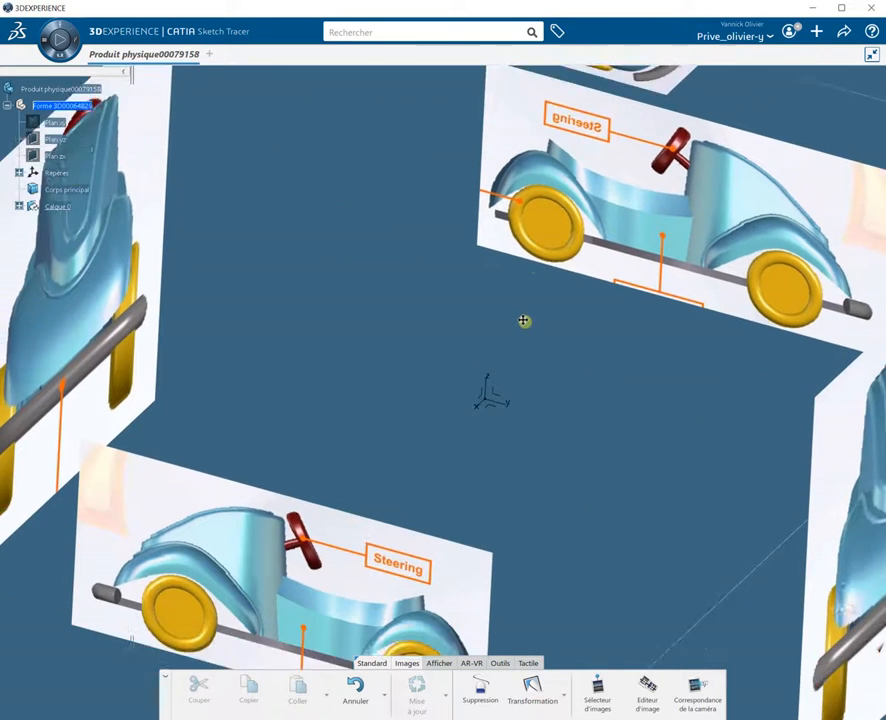
scroll(523, 321, "down", 10)
middle_click_drag(538, 342, 680, 319)
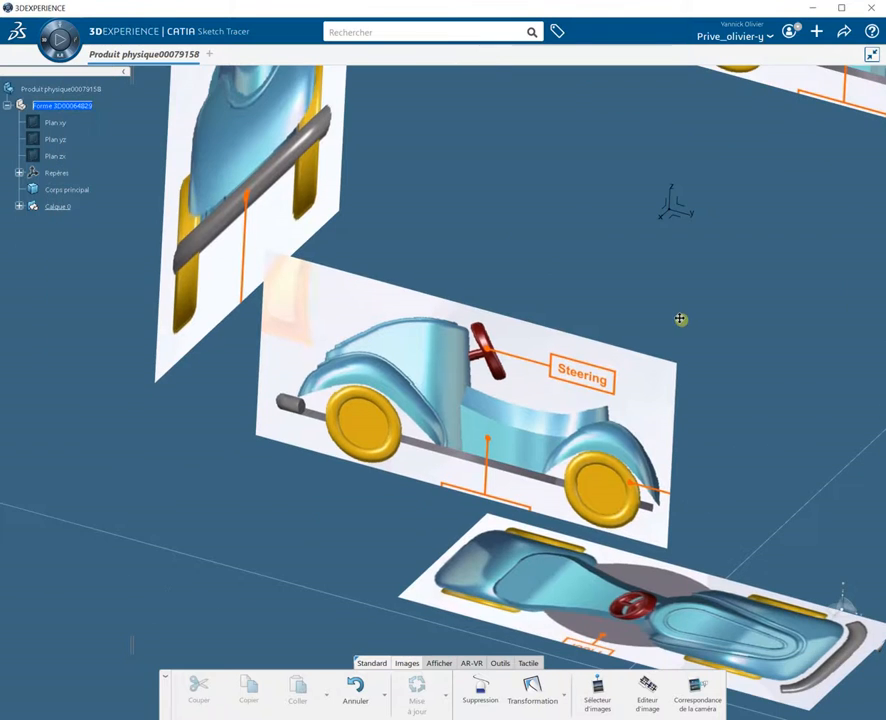
left_click(20, 207)
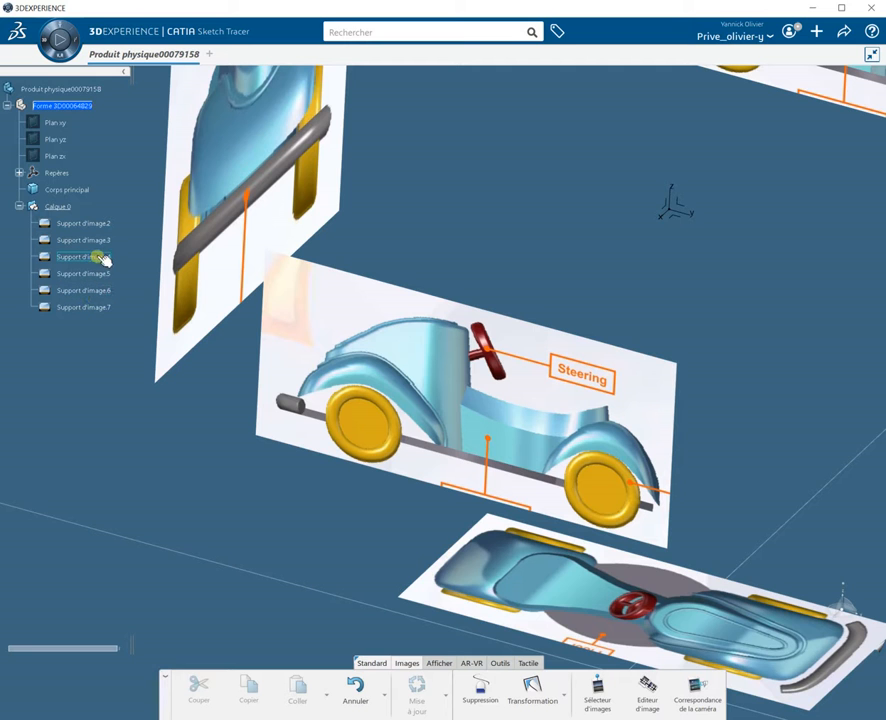
scroll(100, 260, "down", 5)
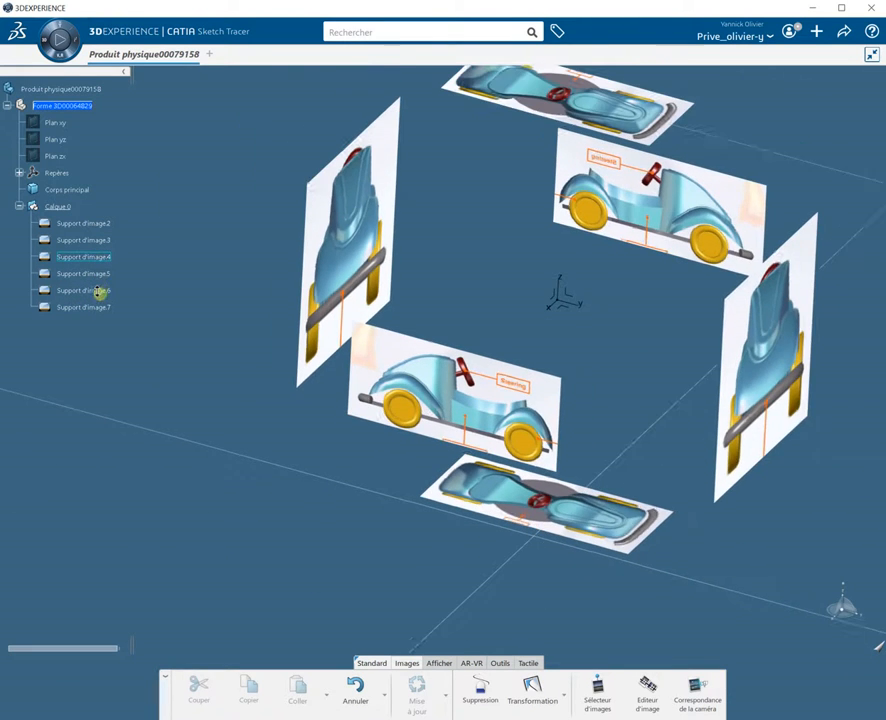
left_click(90, 310)
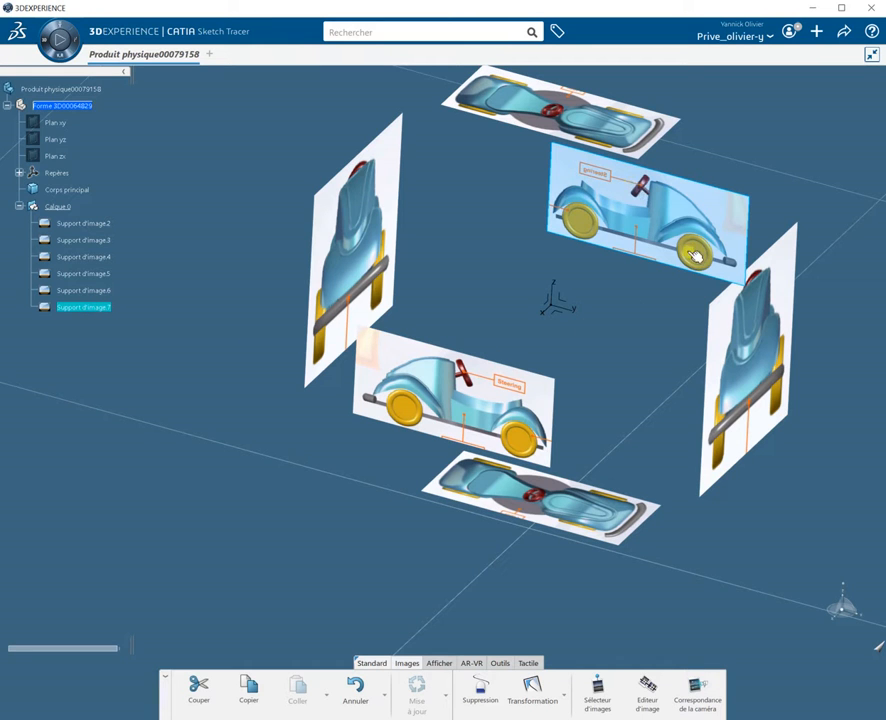
left_click(93, 226)
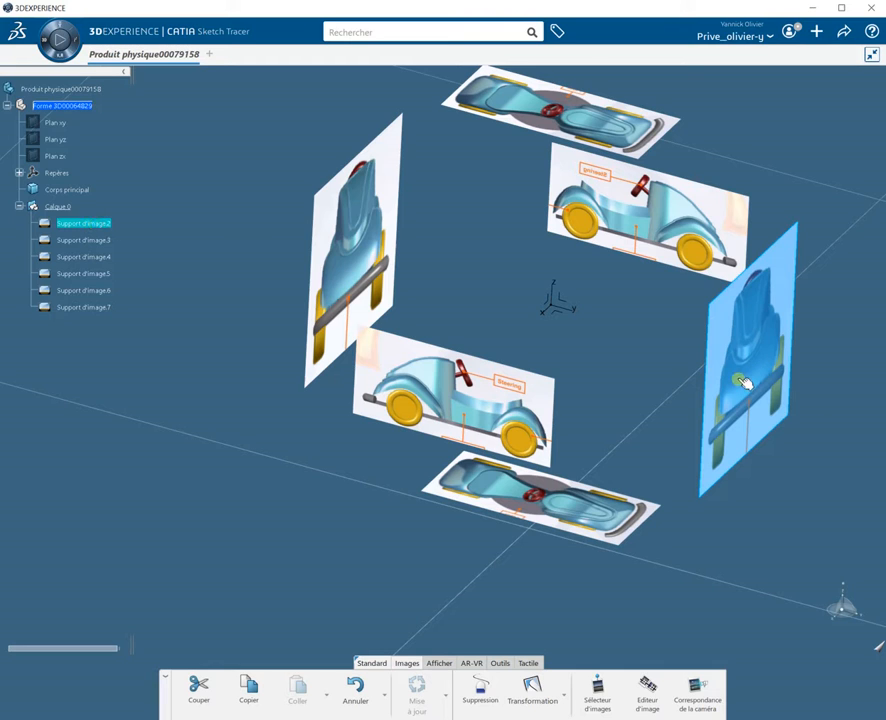
left_click(108, 240)
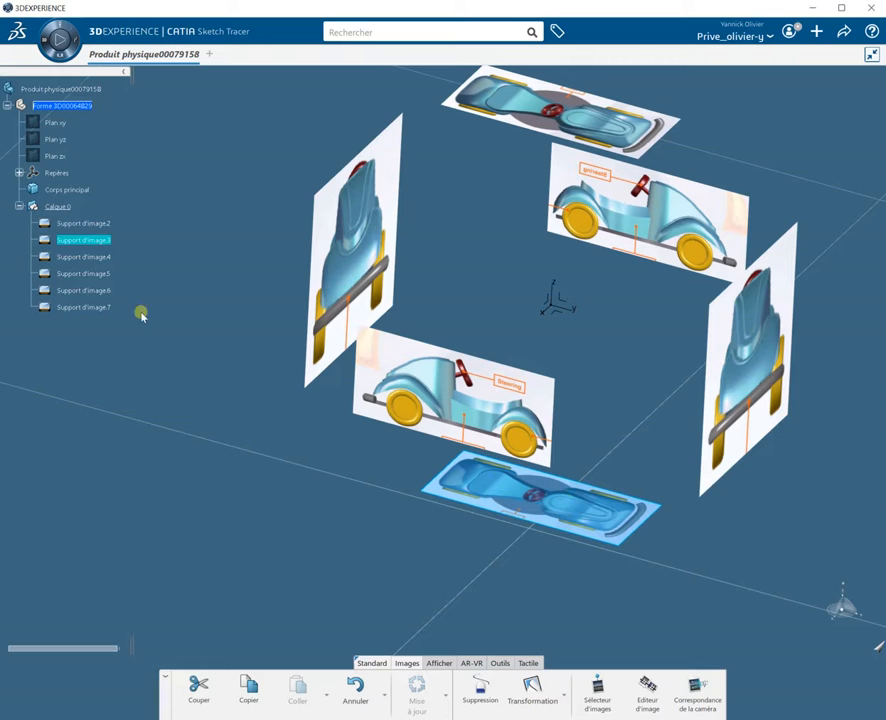
left_click(90, 258)
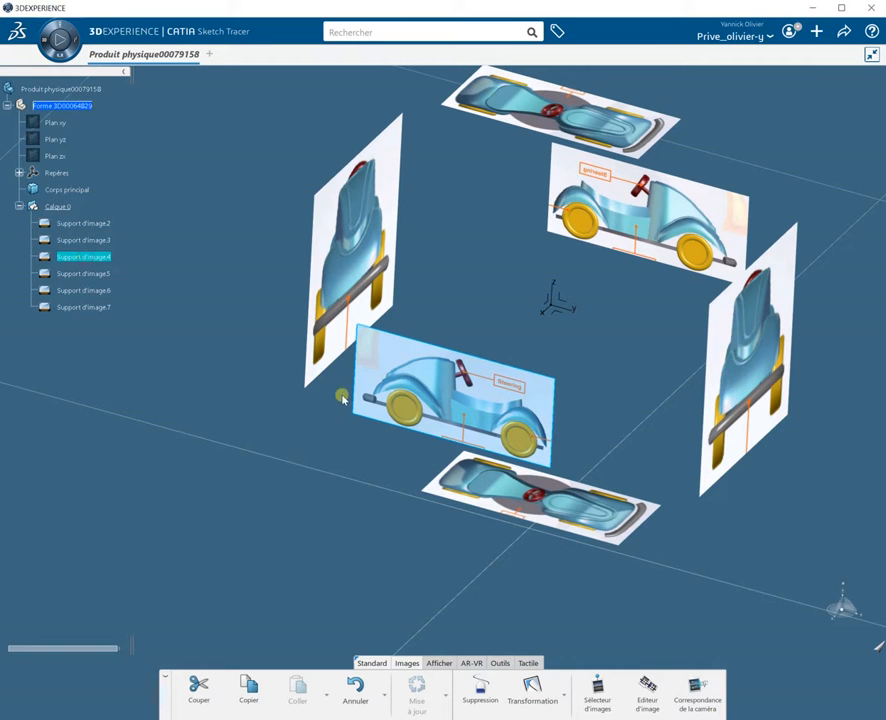
left_click(627, 373)
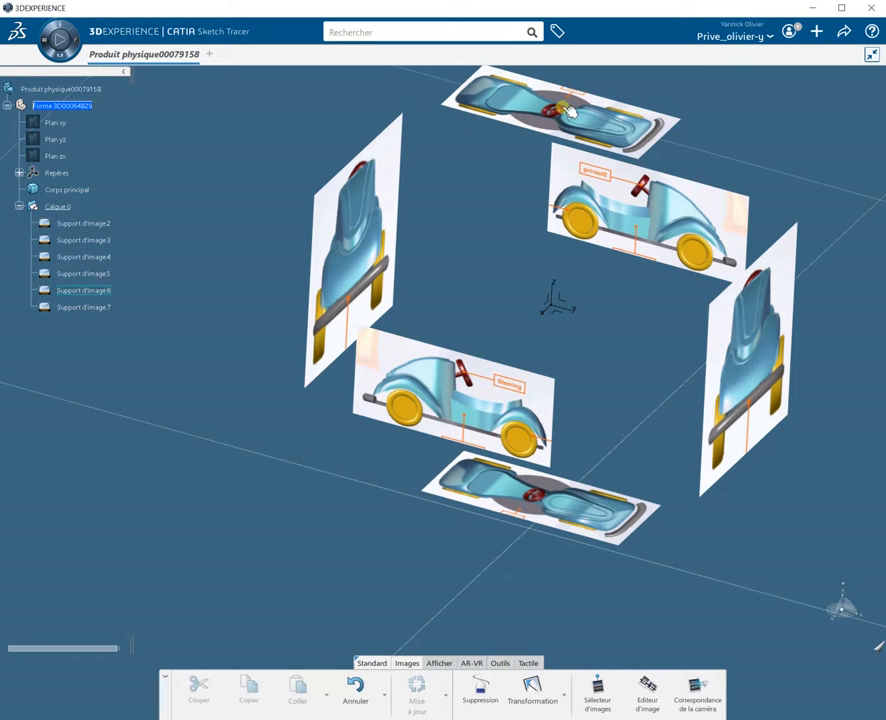
Step: Delete the top horizontal image support
left_click(479, 690)
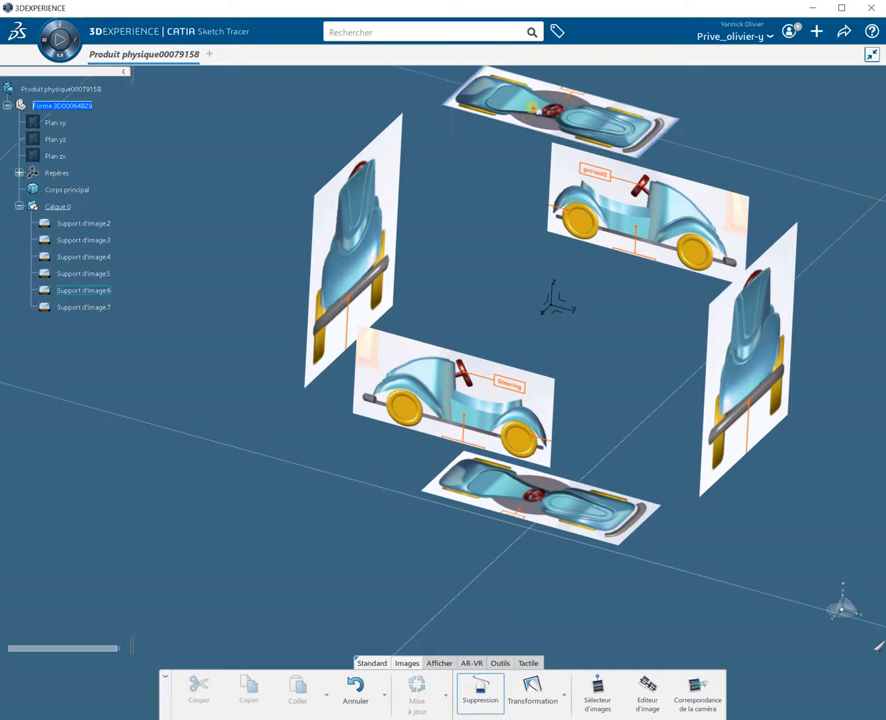
left_click(532, 106)
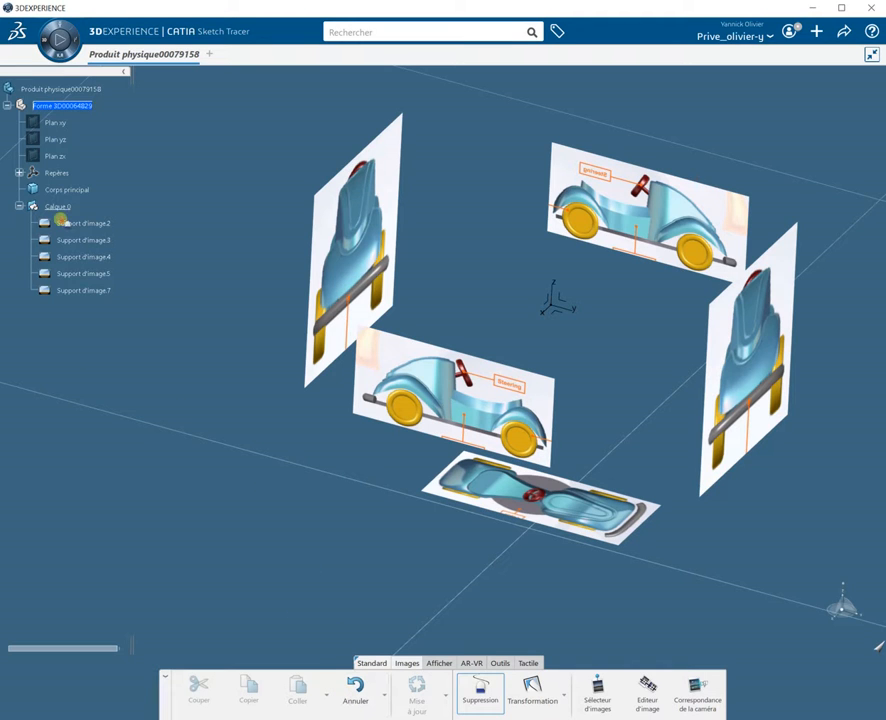
Step: Start Transformation on the right vertical front-view image and move it with the manipulator
left_click(545, 700)
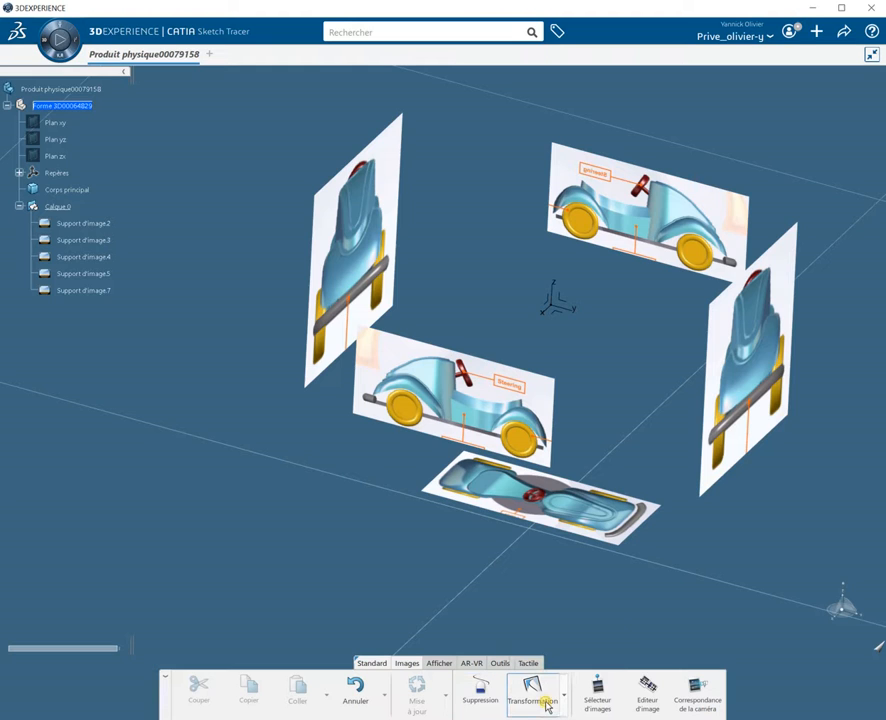
left_click(565, 700)
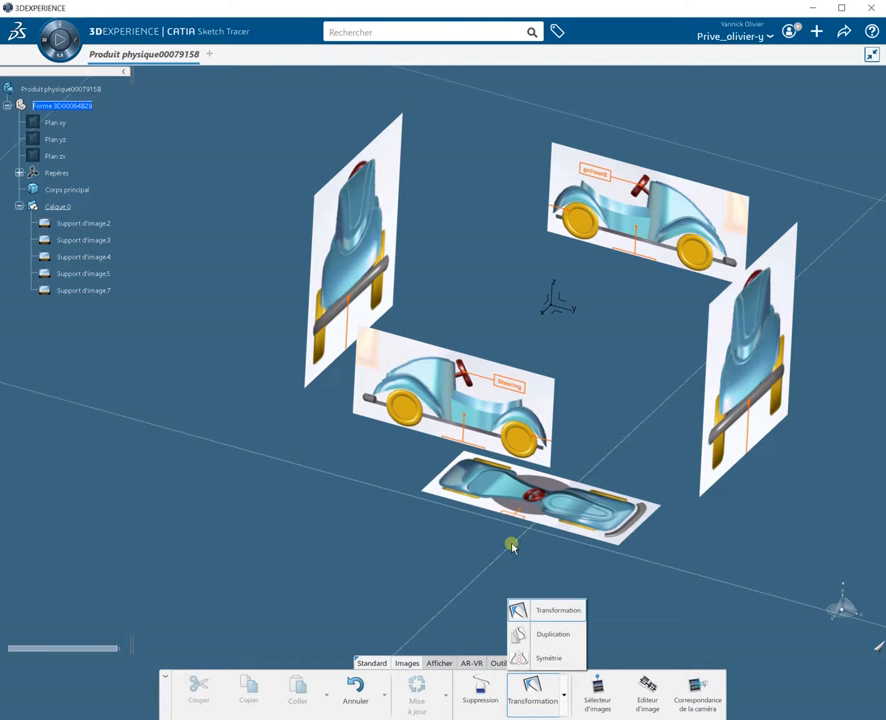
left_click(744, 358)
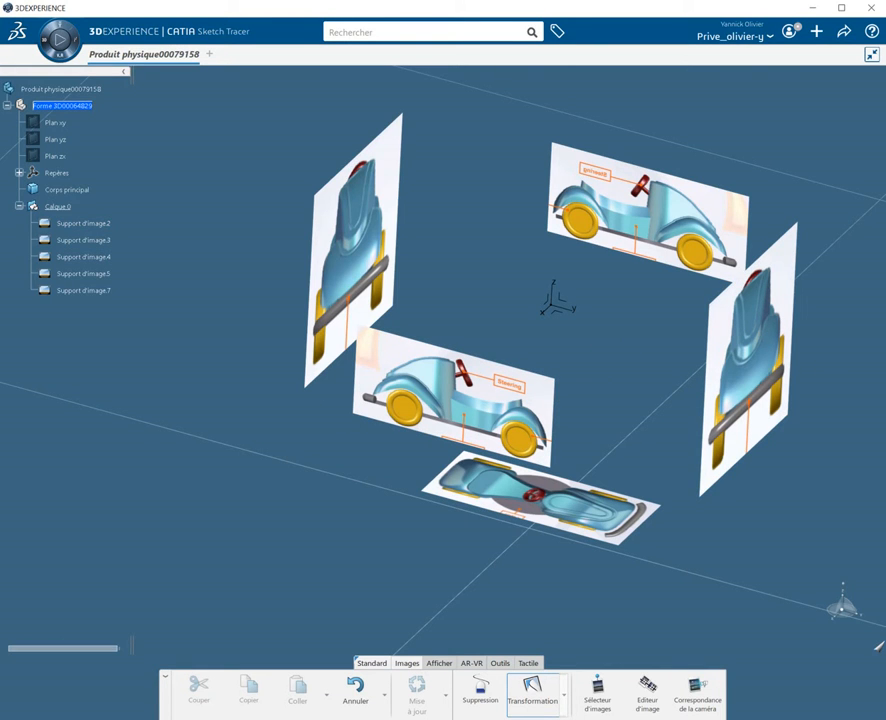
left_click(757, 366)
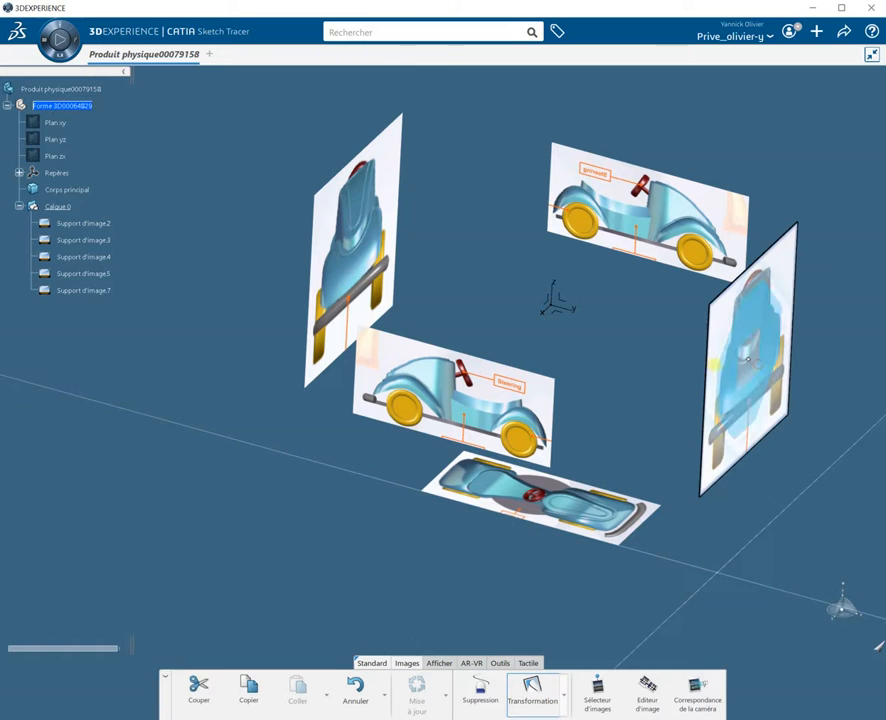
left_click(564, 703)
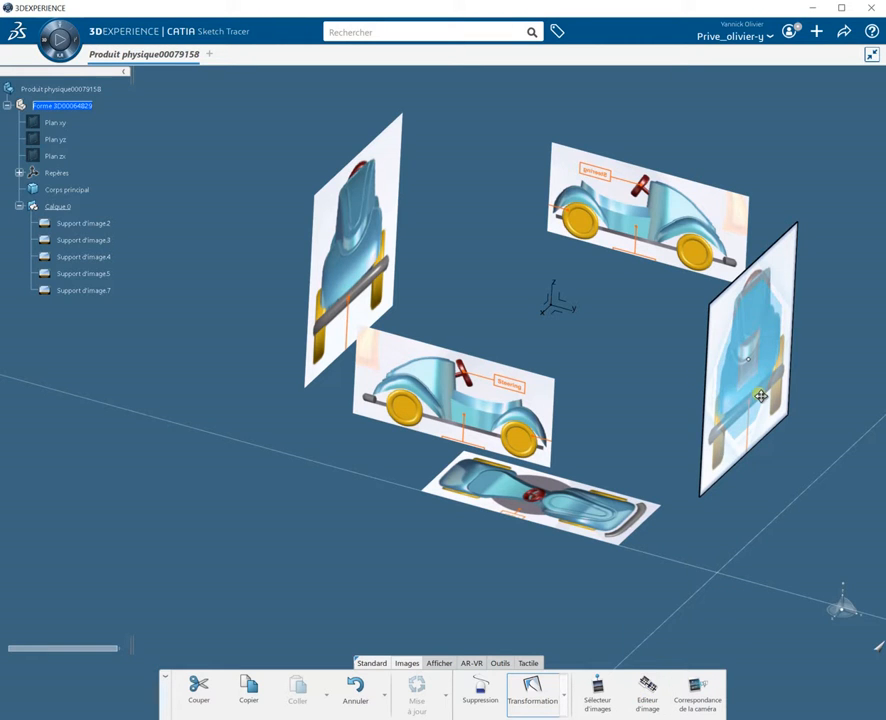
middle_click_drag(781, 494, 0, 398, "ctrl")
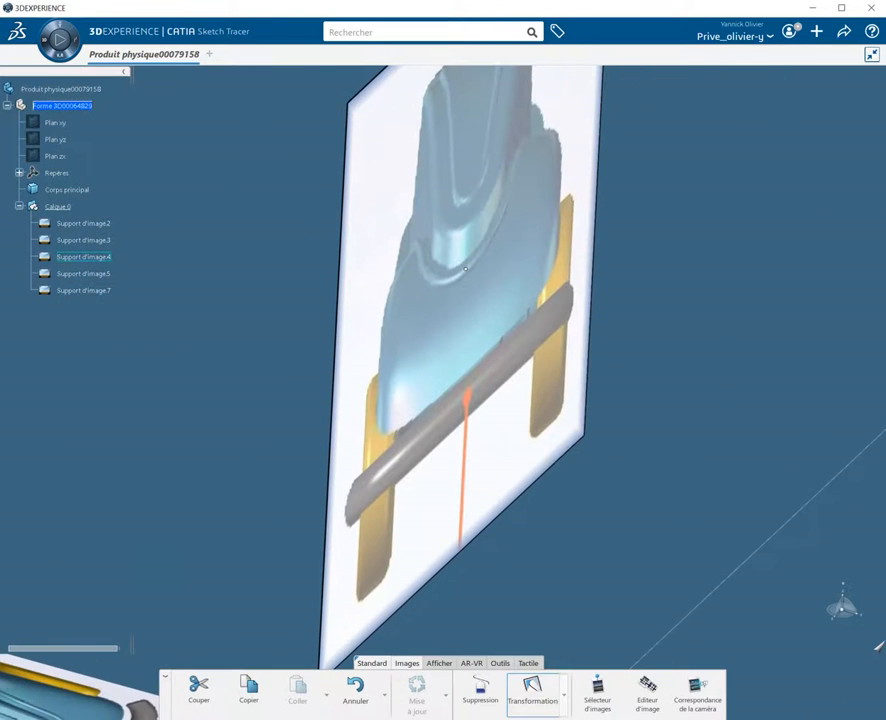
middle_click_drag(705, 336, 583, 404, "ctrl")
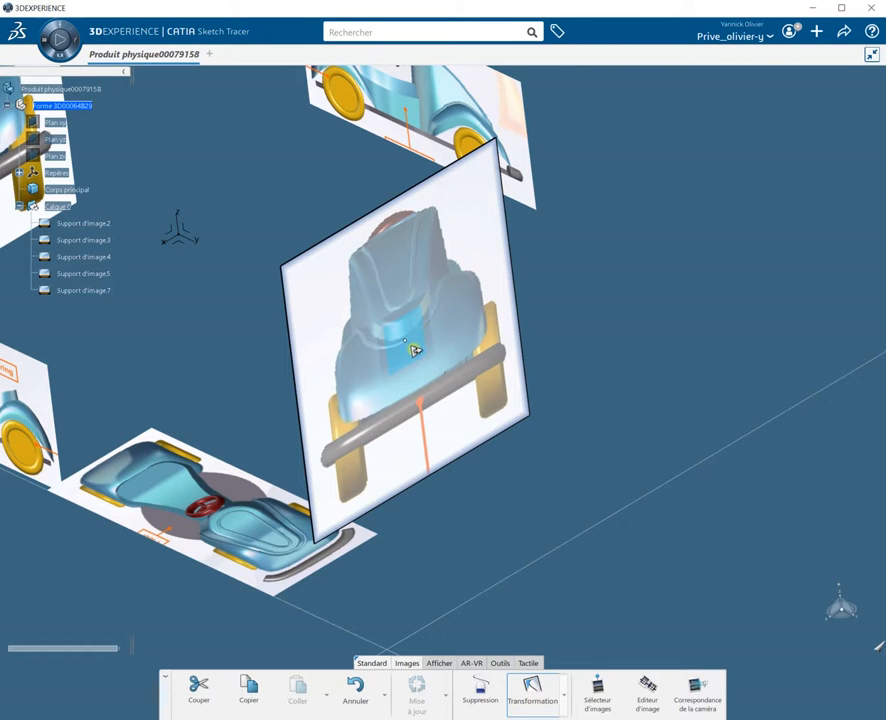
left_click_drag(414, 349, 348, 434)
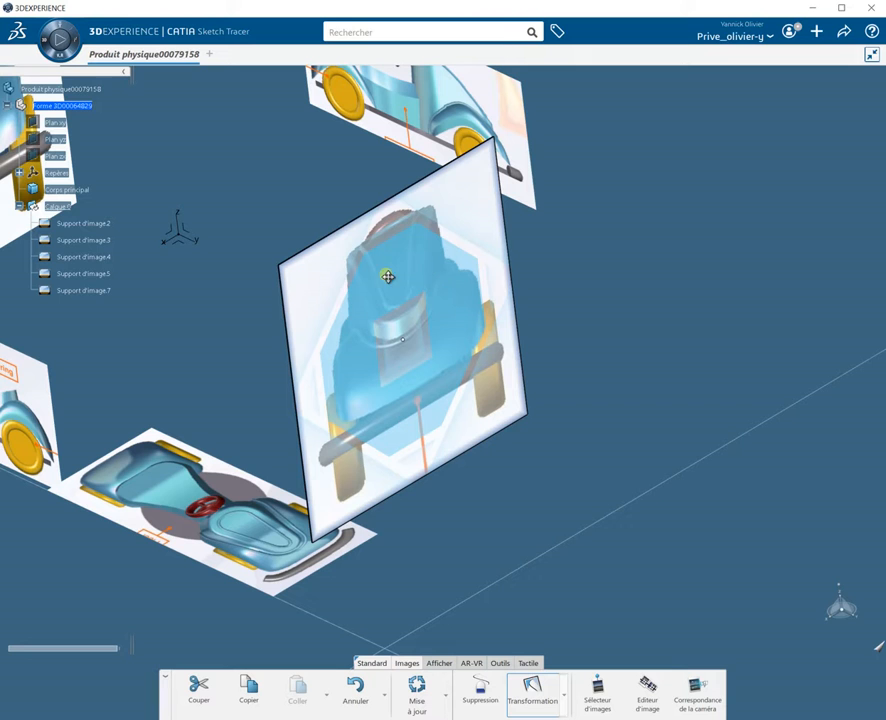
left_click_drag(390, 399, 410, 402)
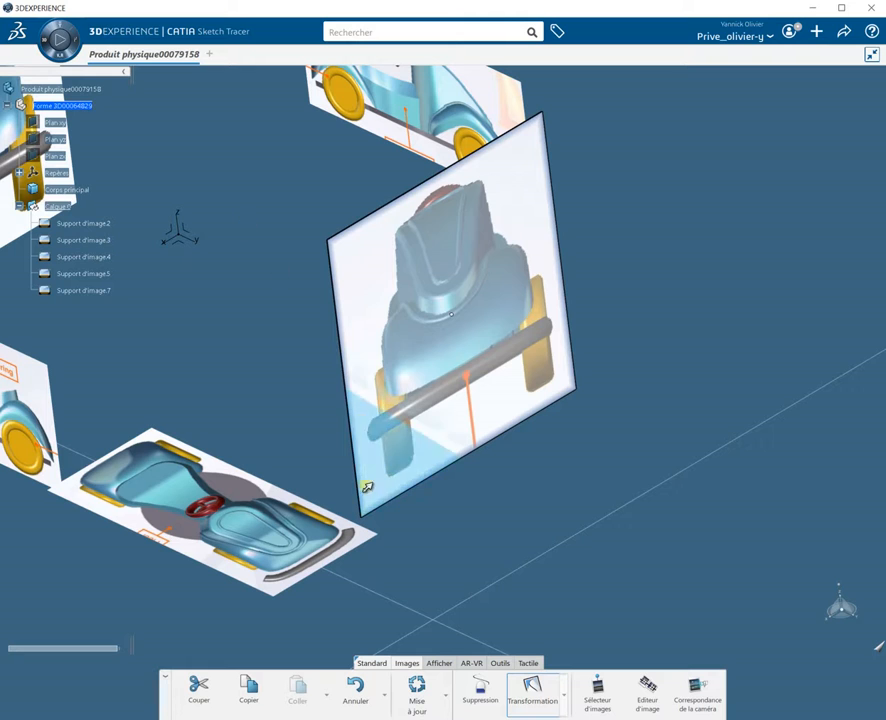
Step: Switch to the left view and move the front image so it overlaps the rear image
left_click(439, 664)
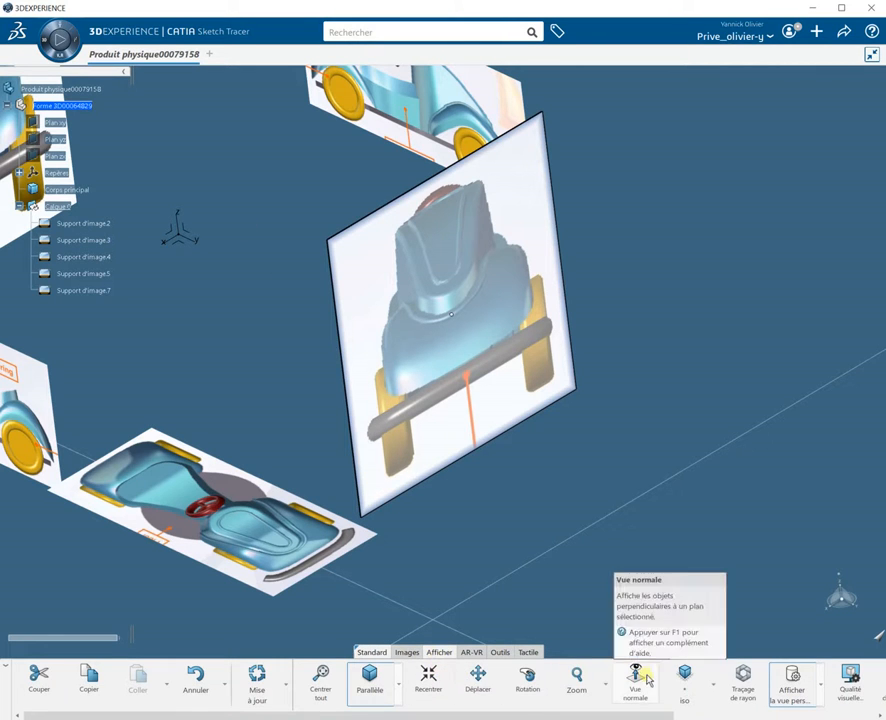
left_click(713, 687)
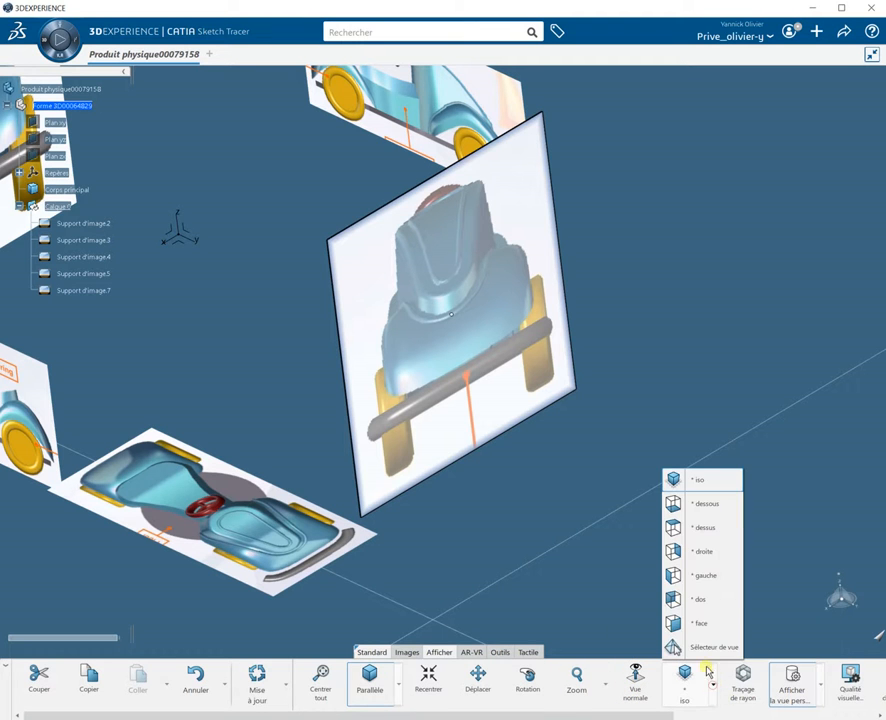
left_click(703, 580)
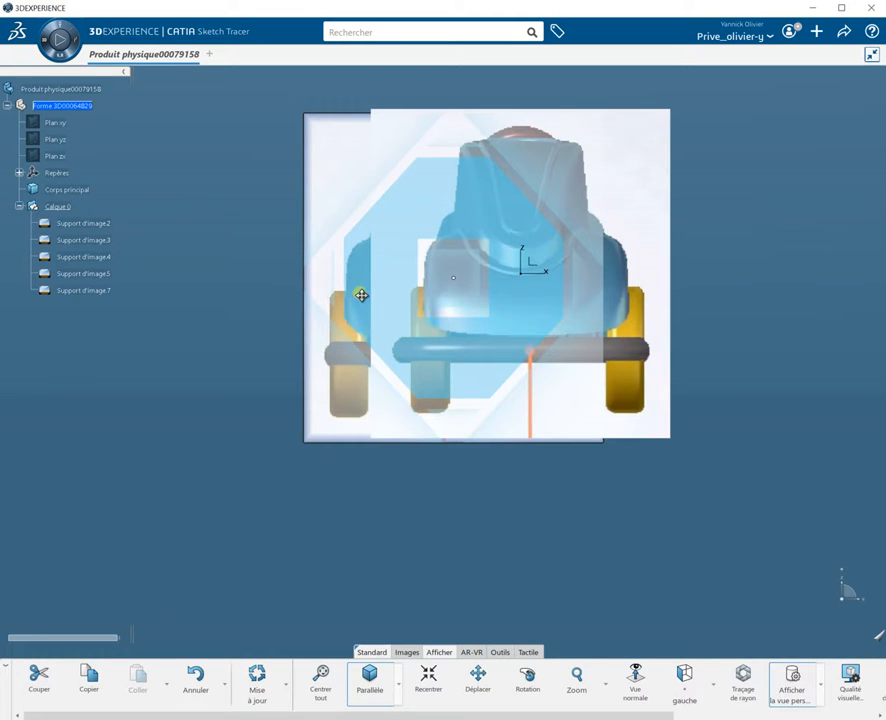
left_click_drag(361, 295, 434, 216)
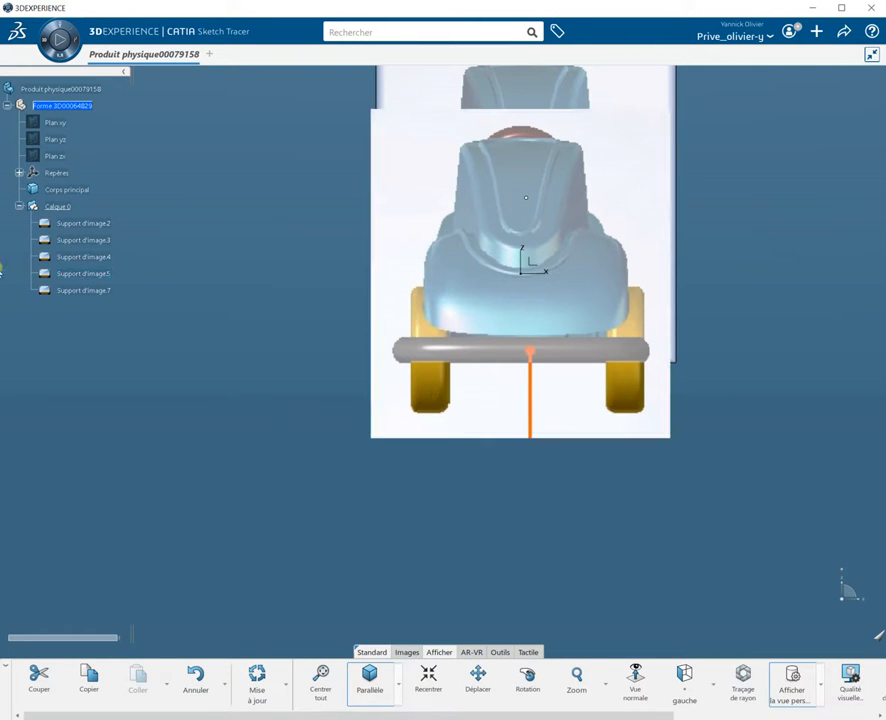
double_click(90, 276)
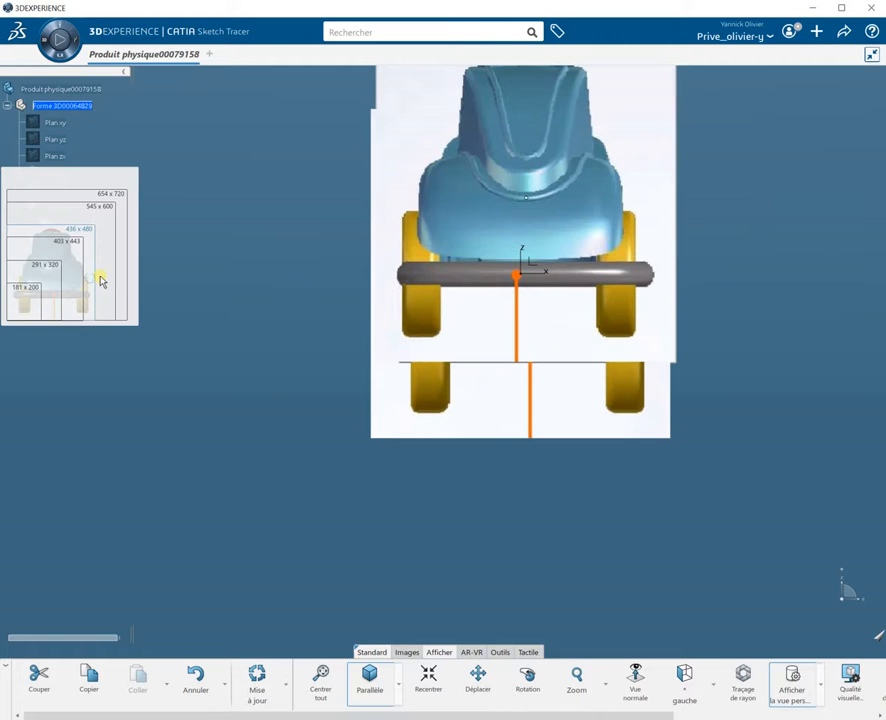
left_click(123, 320)
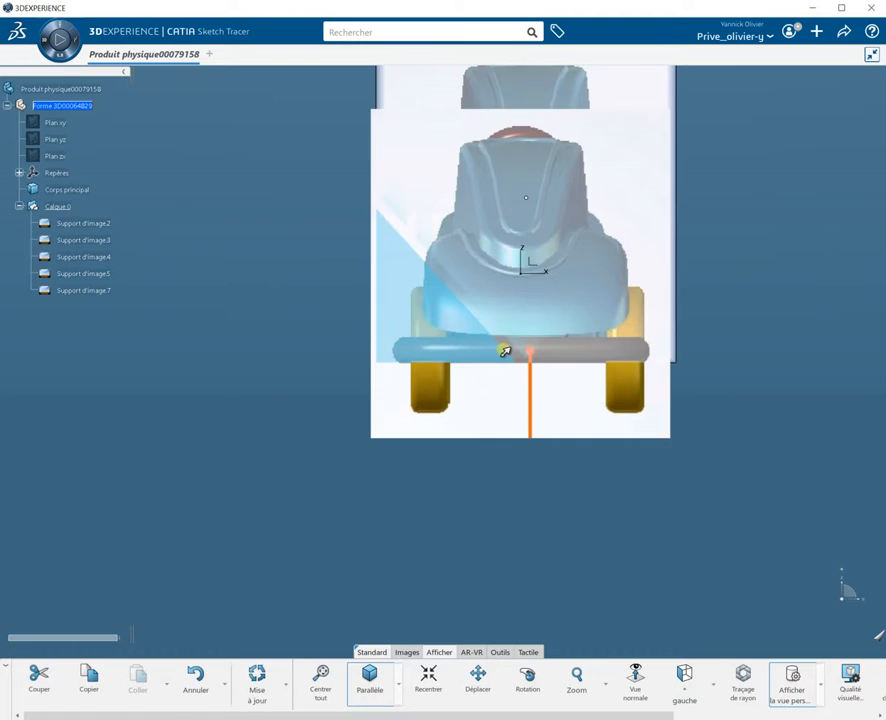
Step: Hide the overlapping front image support Support d'image.5
double_click(492, 383)
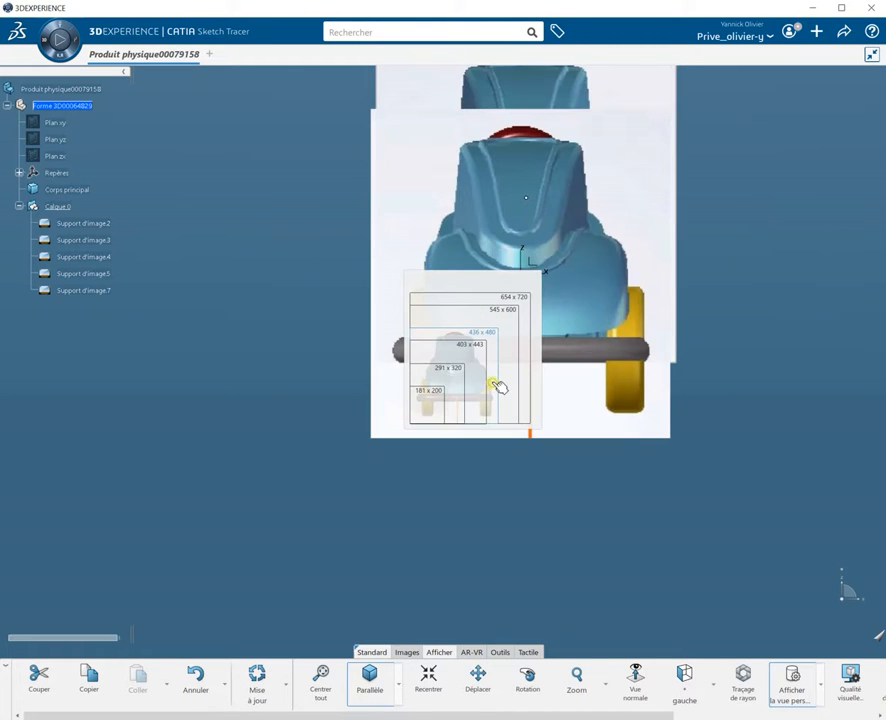
right_click(494, 385)
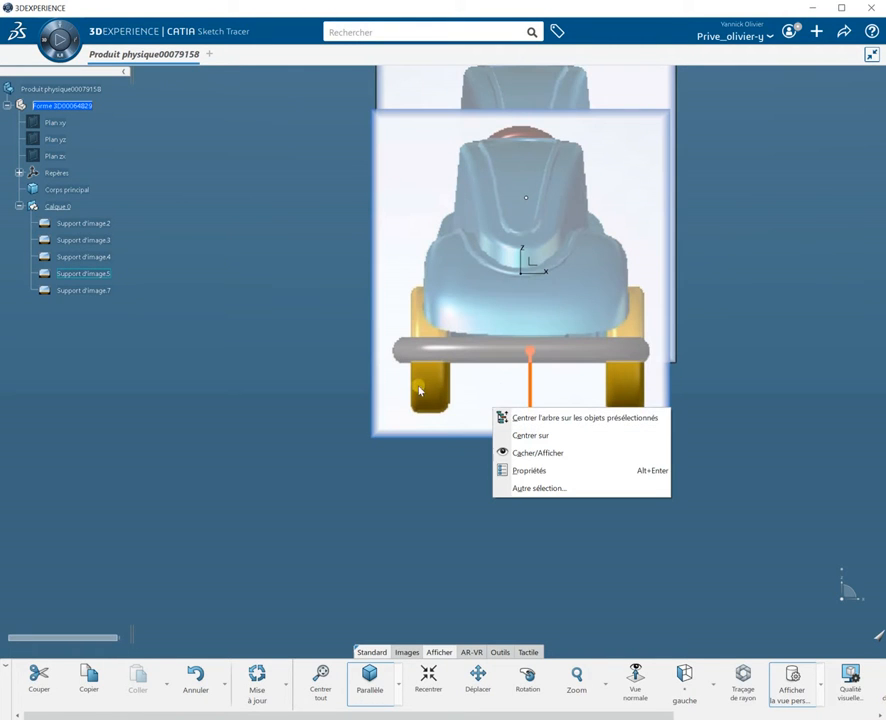
left_click(537, 453)
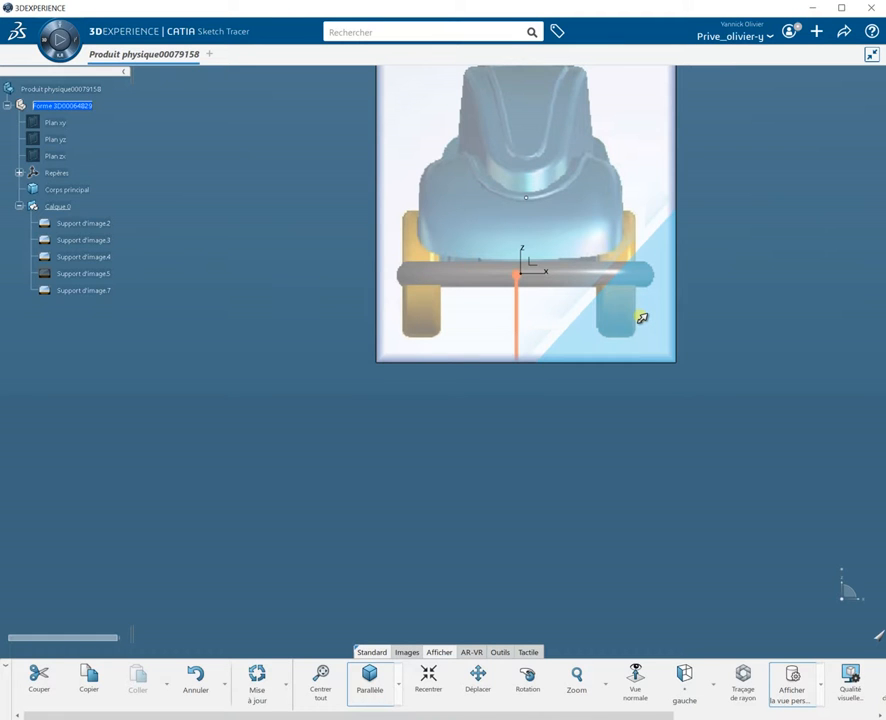
Step: Reposition and stretch the remaining front image to align with the car outline, then exit the transformation
left_click_drag(642, 318, 452, 344)
middle_click_drag(499, 396, 507, 575)
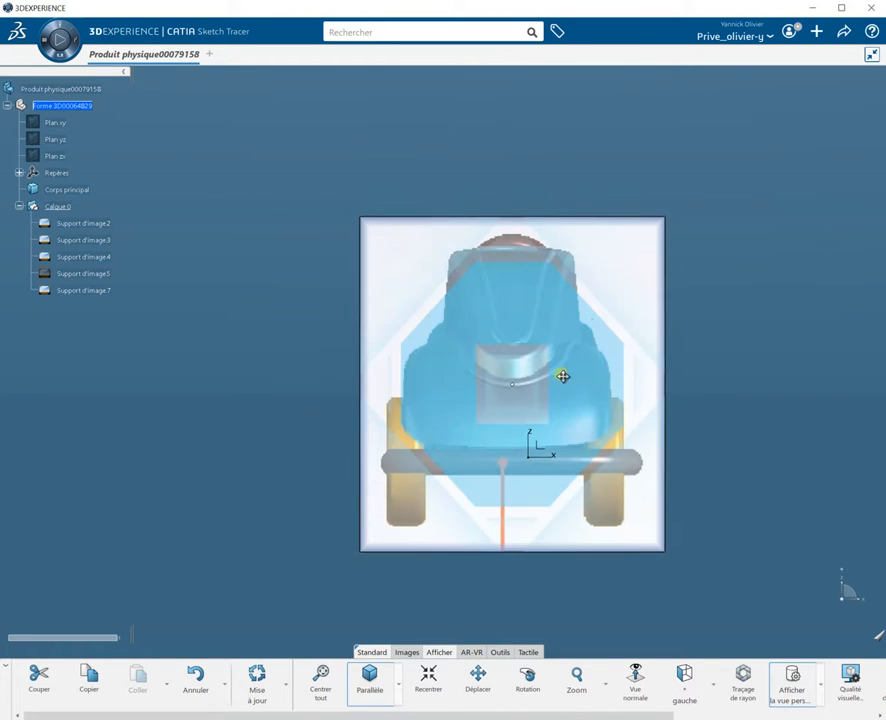
mouse_move(626, 256)
left_mouse_down()
mouse_move(683, 198)
mouse_move(720, 180)
mouse_move(624, 278)
left_mouse_up()
left_click_drag(388, 267, 332, 236)
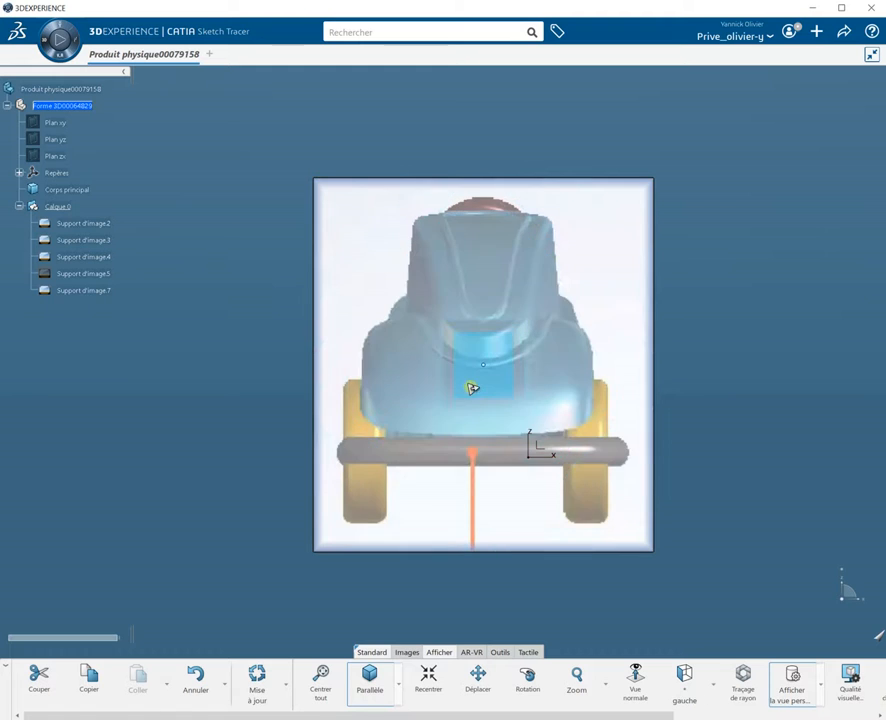
left_click_drag(463, 423, 504, 425)
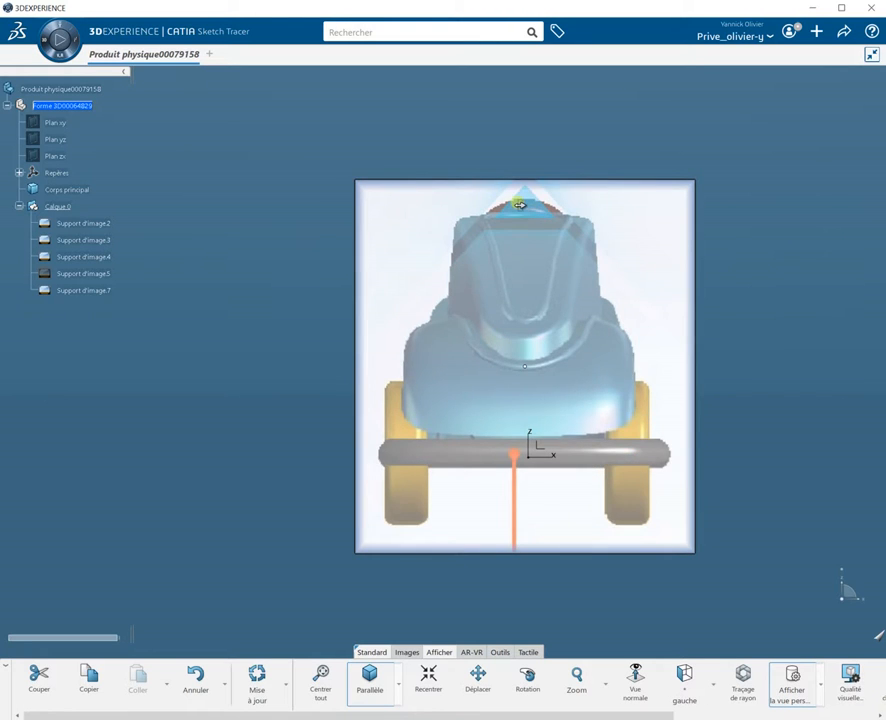
left_click_drag(382, 361, 190, 366)
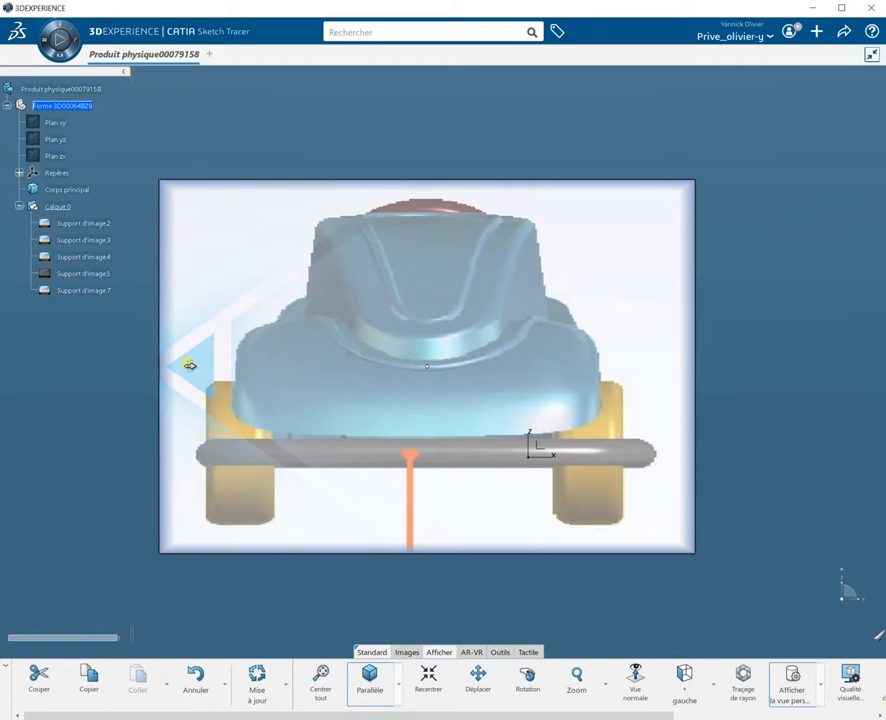
key("Escape")
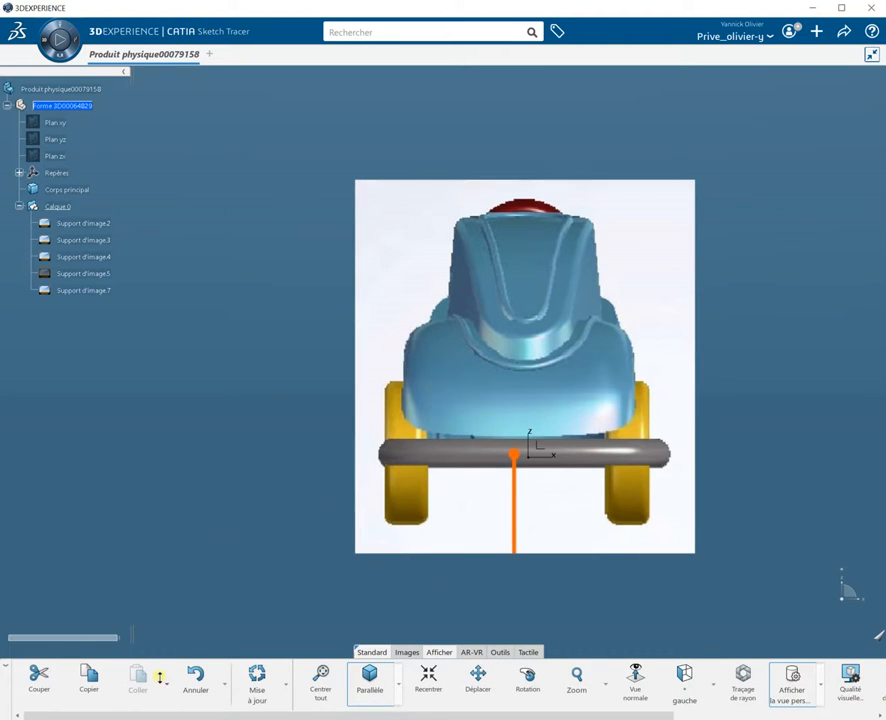
left_click(407, 653)
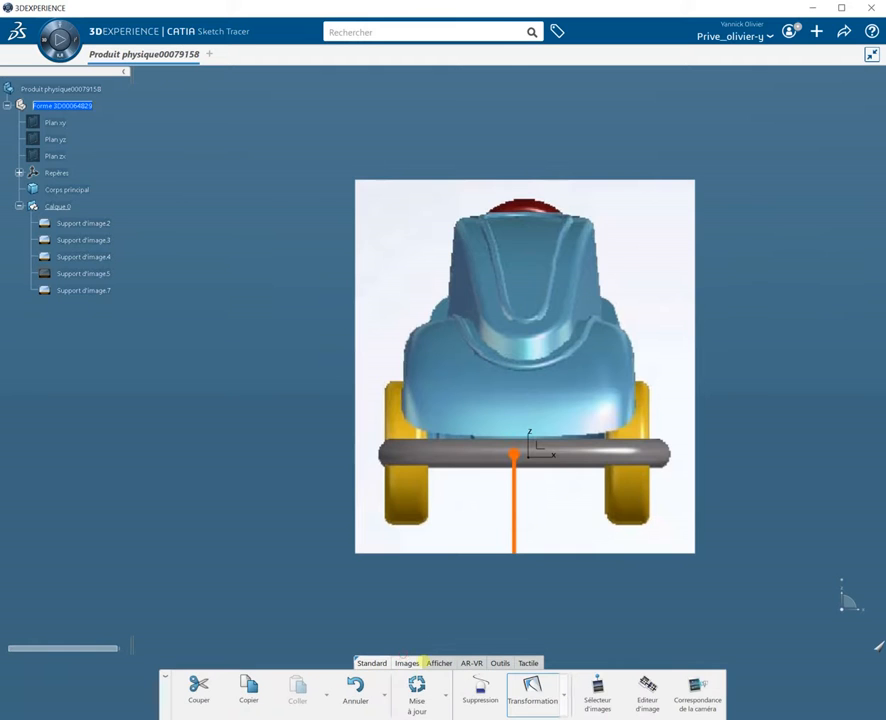
left_click(641, 700)
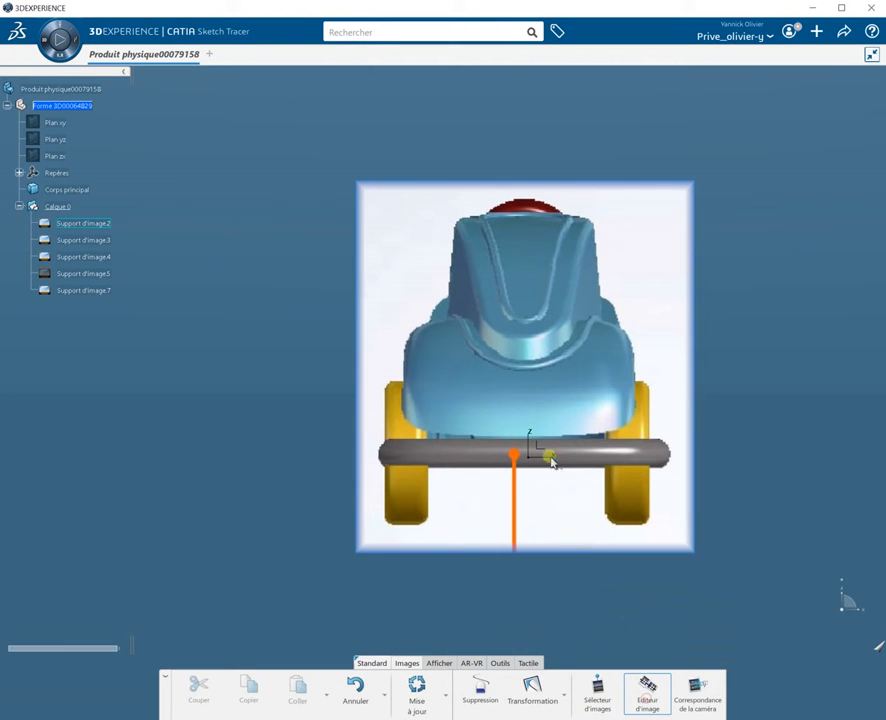
left_click(531, 689)
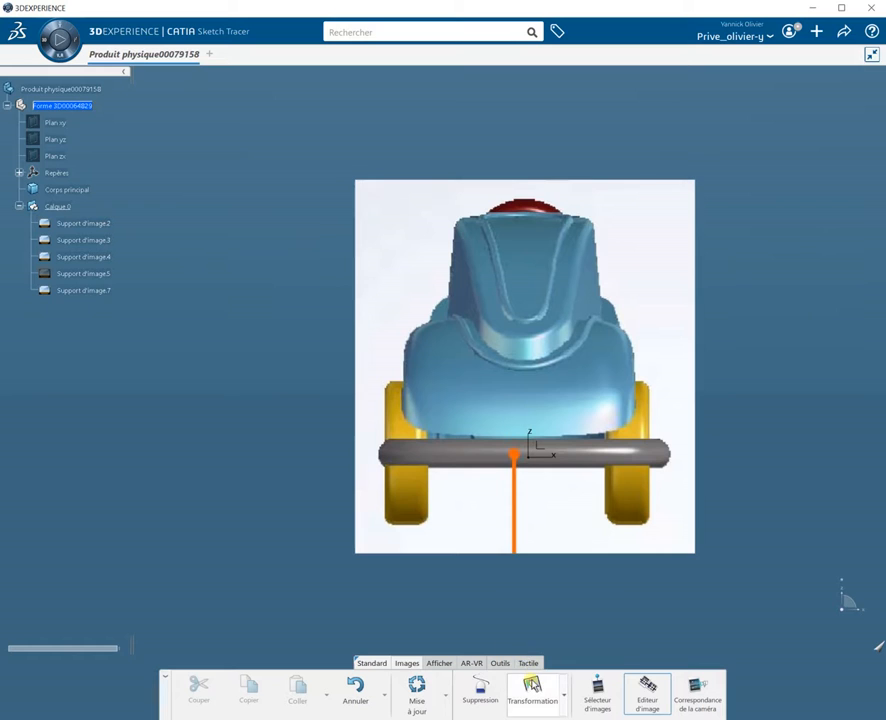
left_click(536, 414)
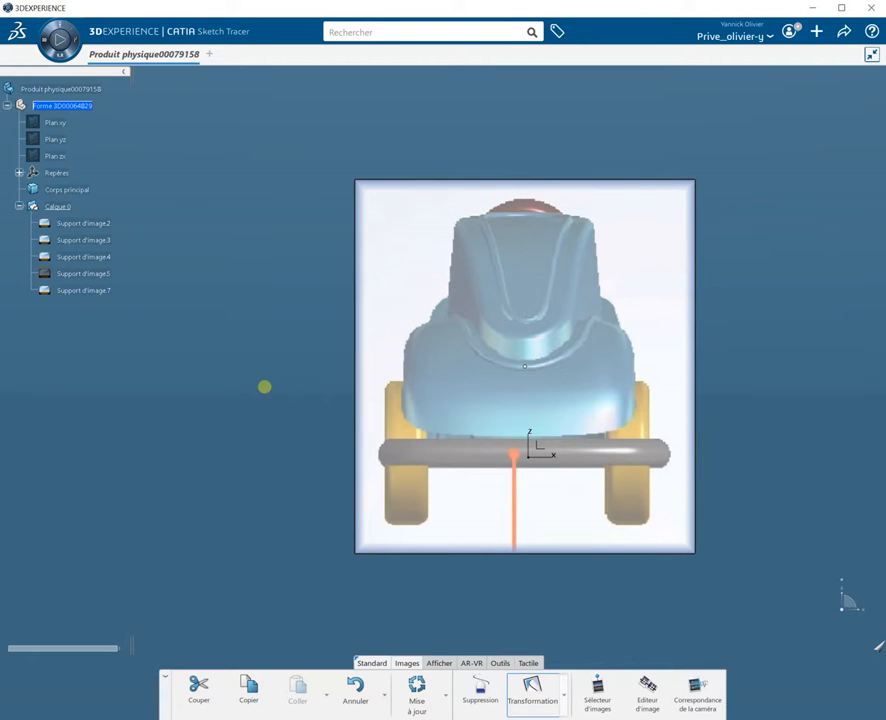
Step: Delete the right-hand side-view image support
mouse_move(257, 366)
middle_mouse_down()
mouse_move(417, 392)
mouse_move(412, 441)
middle_mouse_up()
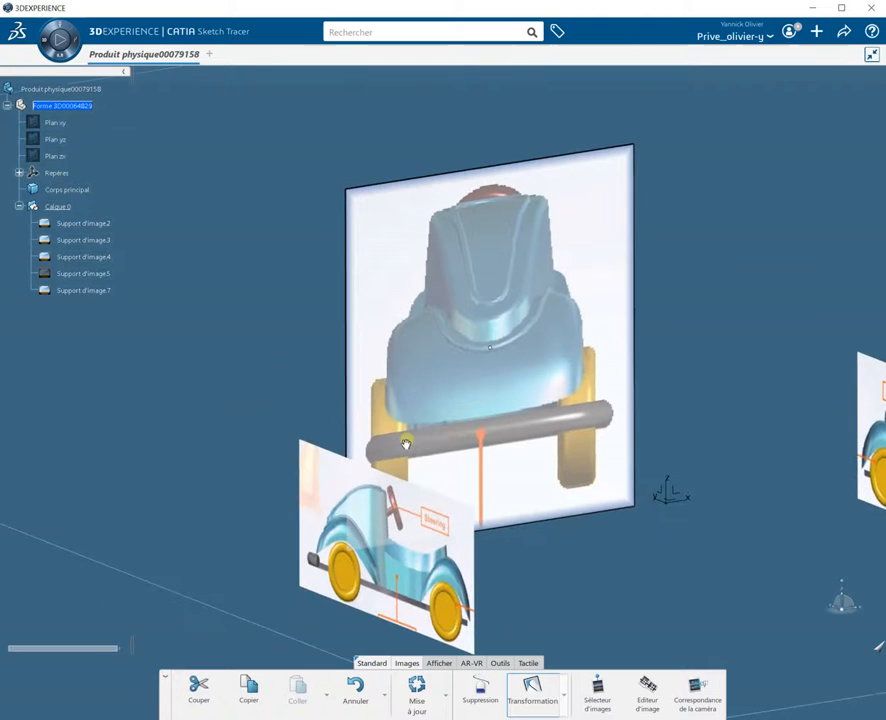
mouse_move(630, 559)
middle_mouse_down()
mouse_move(604, 518)
mouse_move(364, 352)
middle_mouse_up()
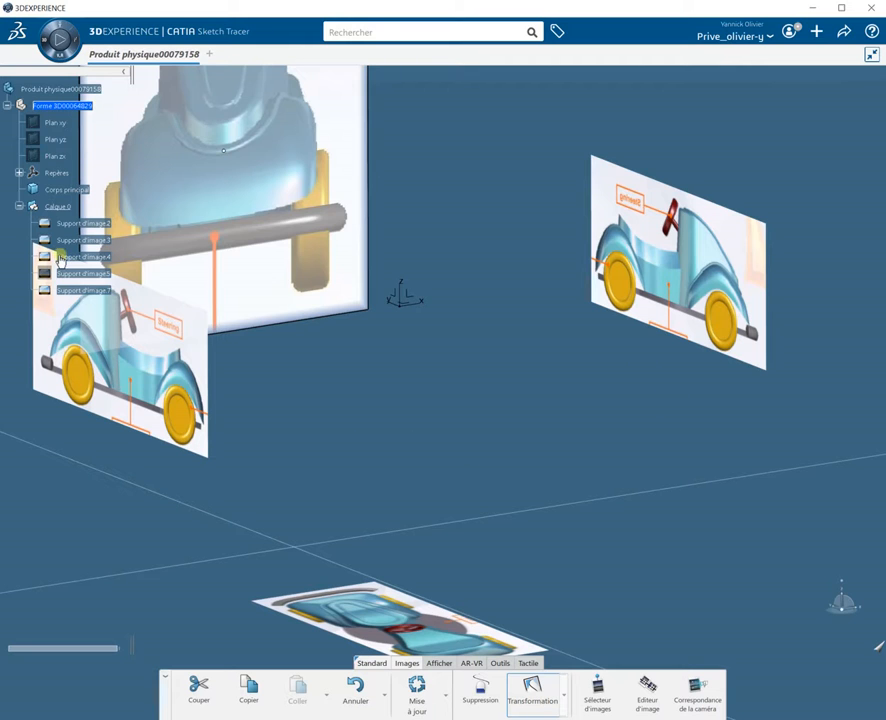
left_click(480, 700)
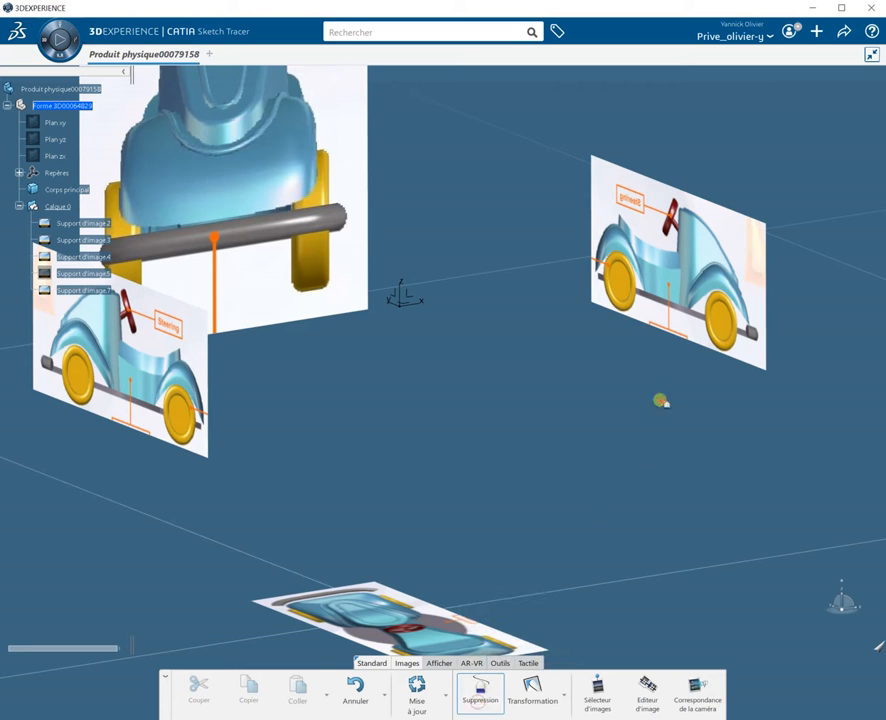
left_click(668, 262)
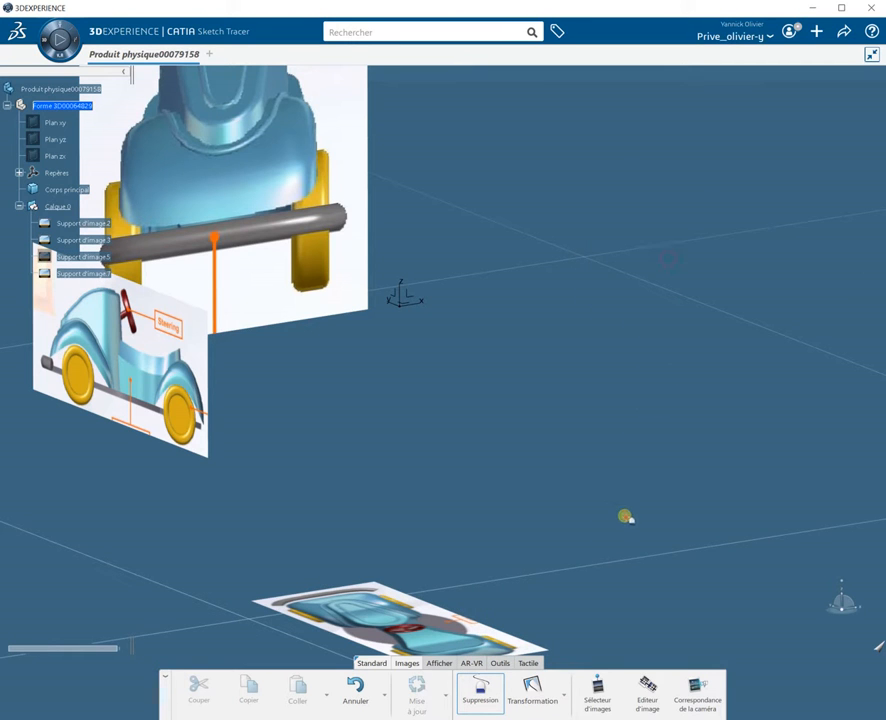
Step: Orbit and zoom around the remaining image planes to inspect them
left_click(652, 698)
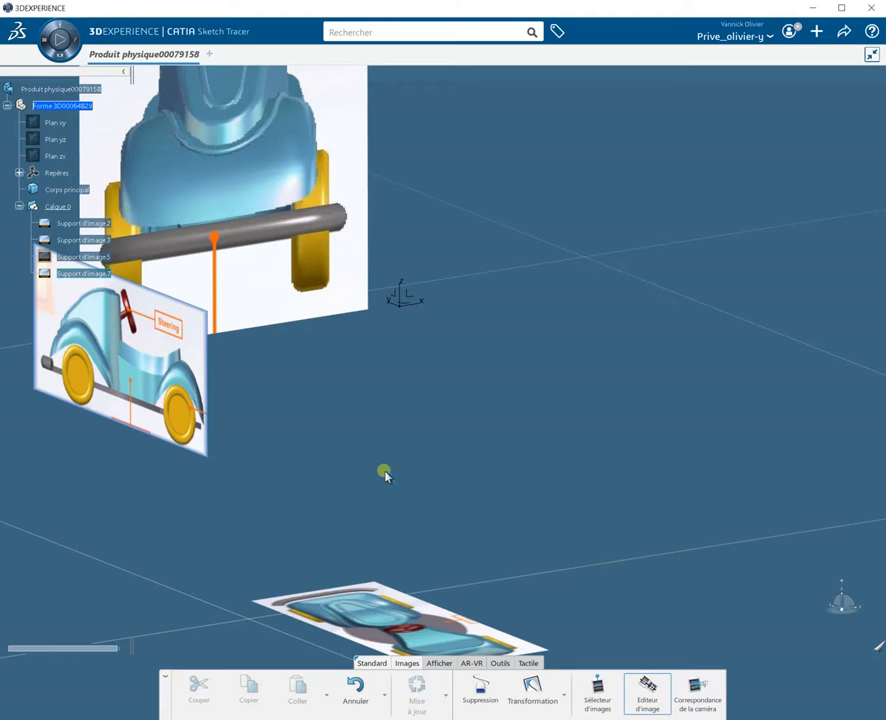
middle_click_drag(466, 457, 160, 420)
middle_click_drag(268, 338, 254, 407)
middle_click_drag(376, 516, 380, 402)
middle_click_drag(390, 536, 357, 545)
middle_click_drag(463, 506, 459, 449)
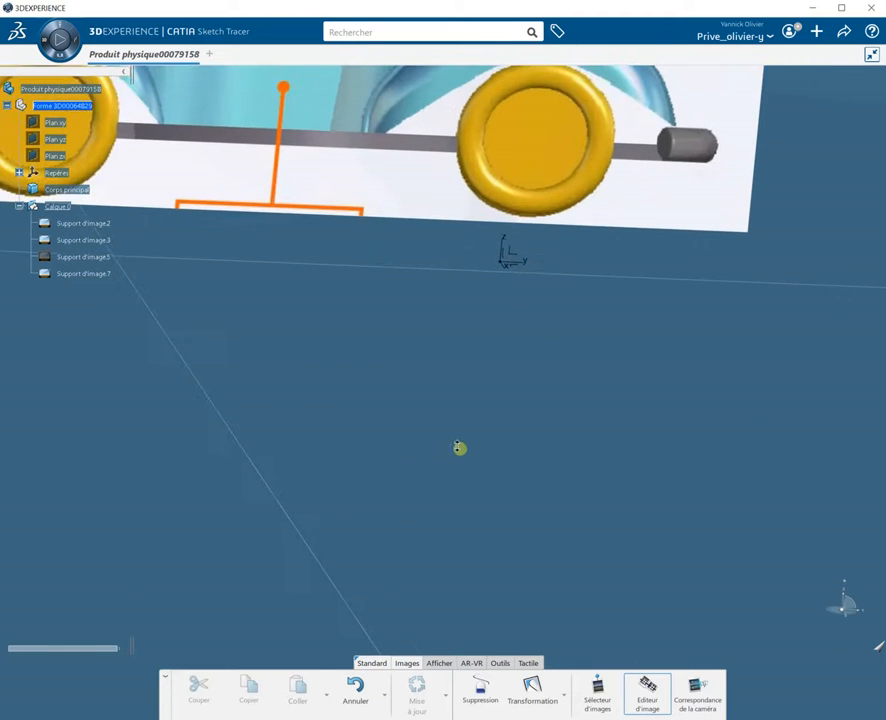
Step: Calibrate the side-view image by marking both wheel centres and setting the distance between them to 550 mm
middle_click_drag(538, 468, 593, 568)
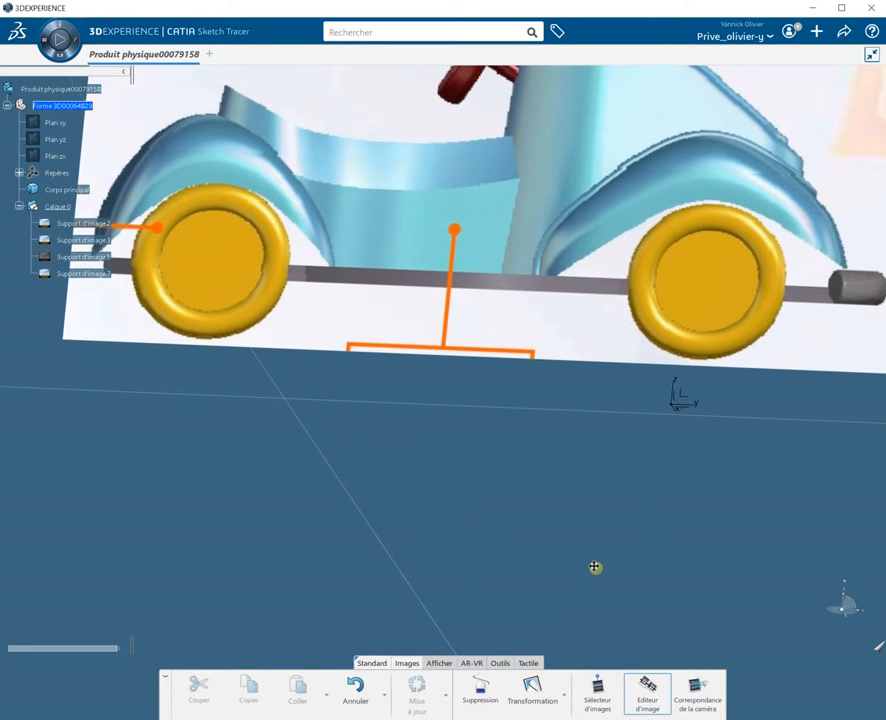
left_click(646, 705)
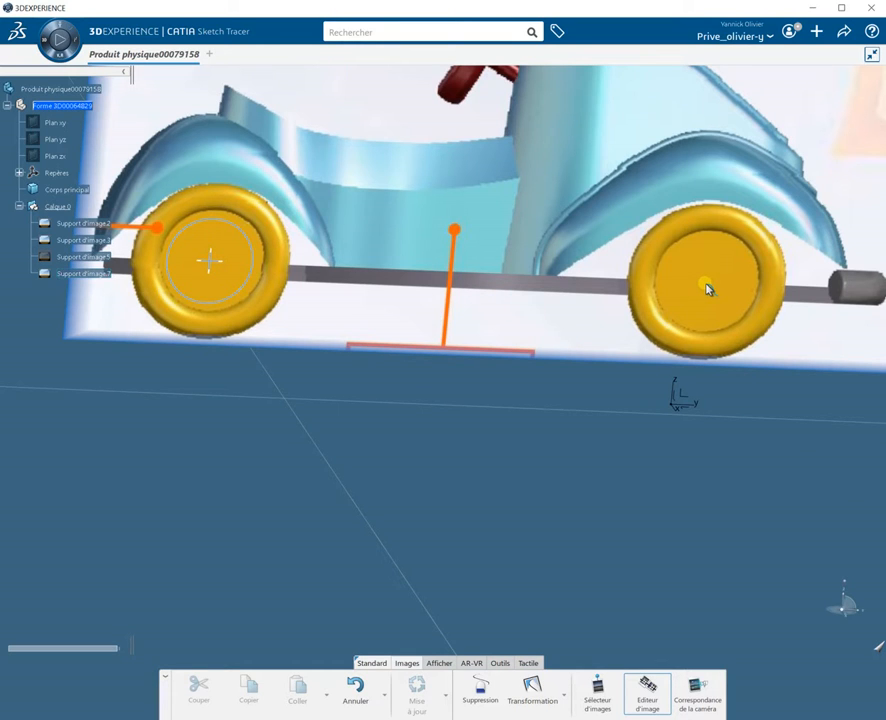
left_click(707, 289)
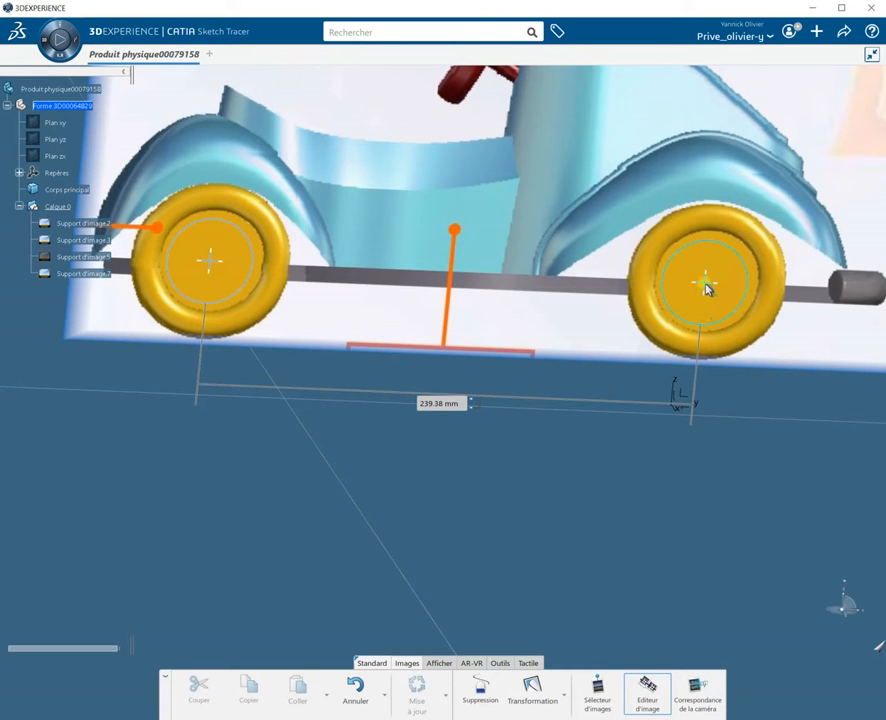
left_click_drag(708, 286, 707, 282)
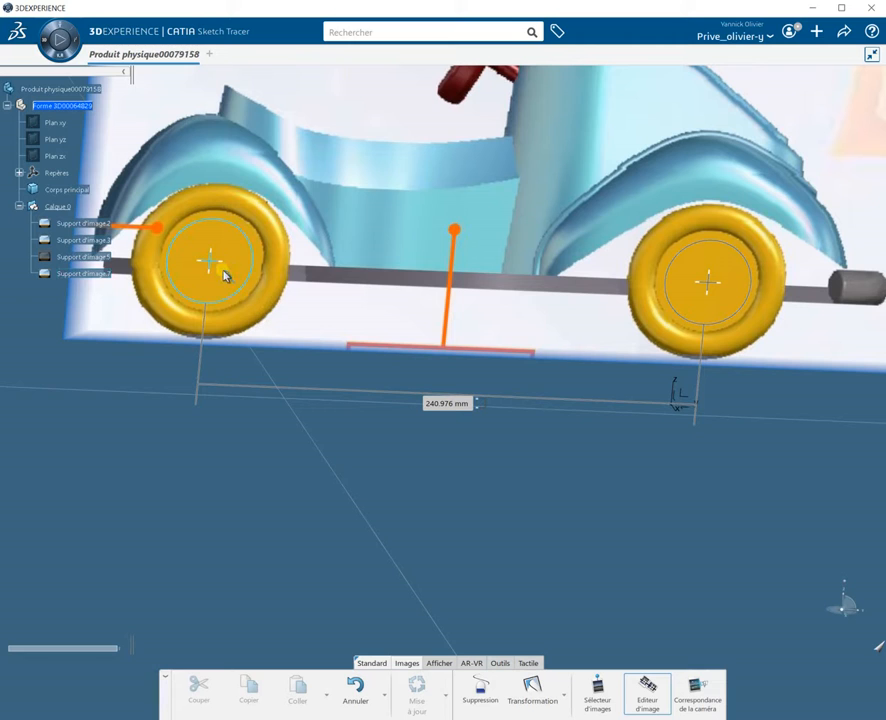
left_click_drag(212, 268, 210, 260)
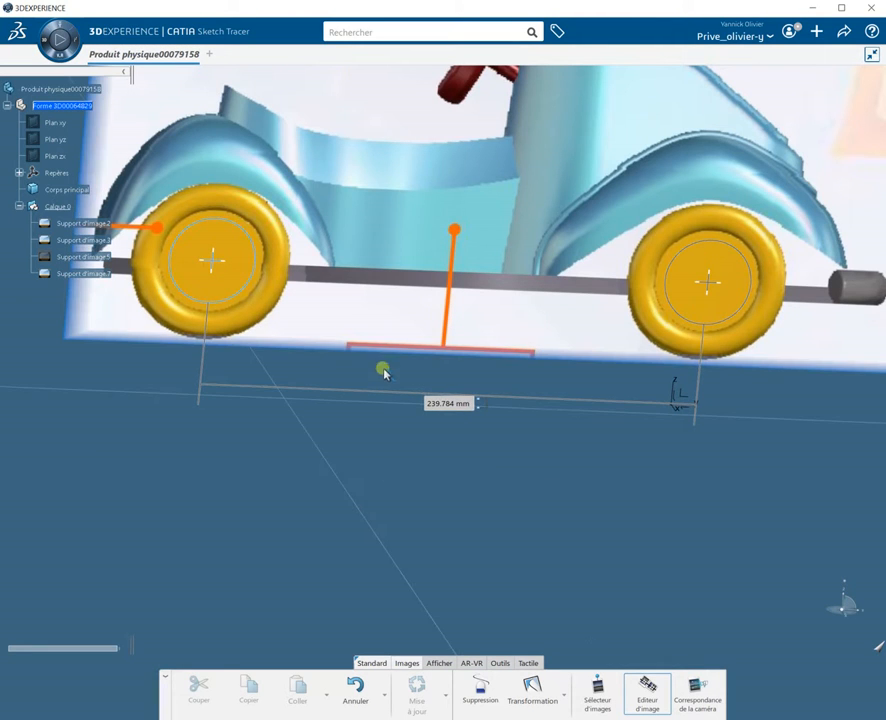
double_click(453, 403)
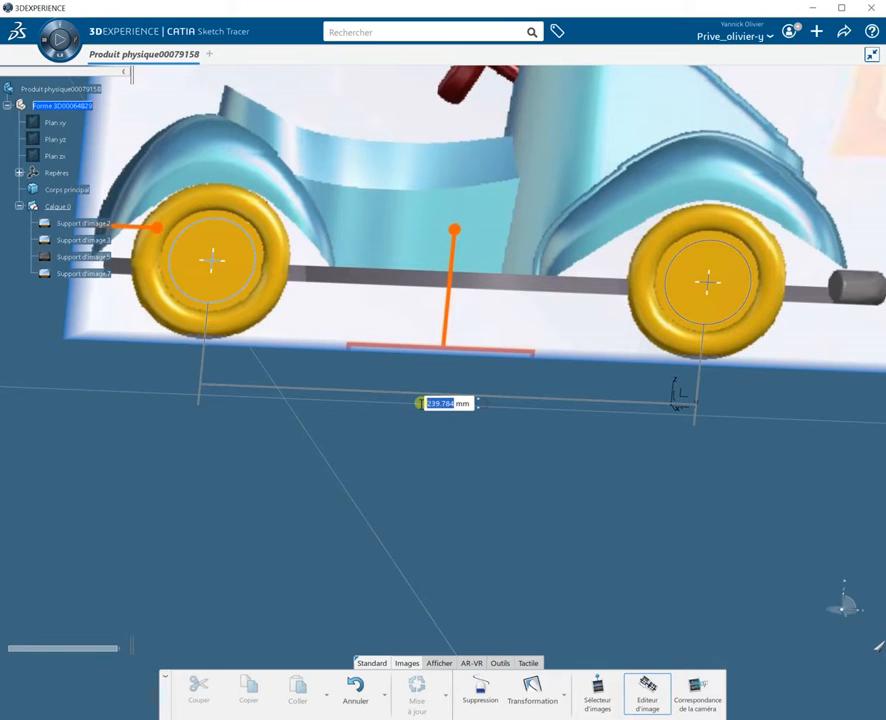
type("6")
scroll(420, 405, "up", 4)
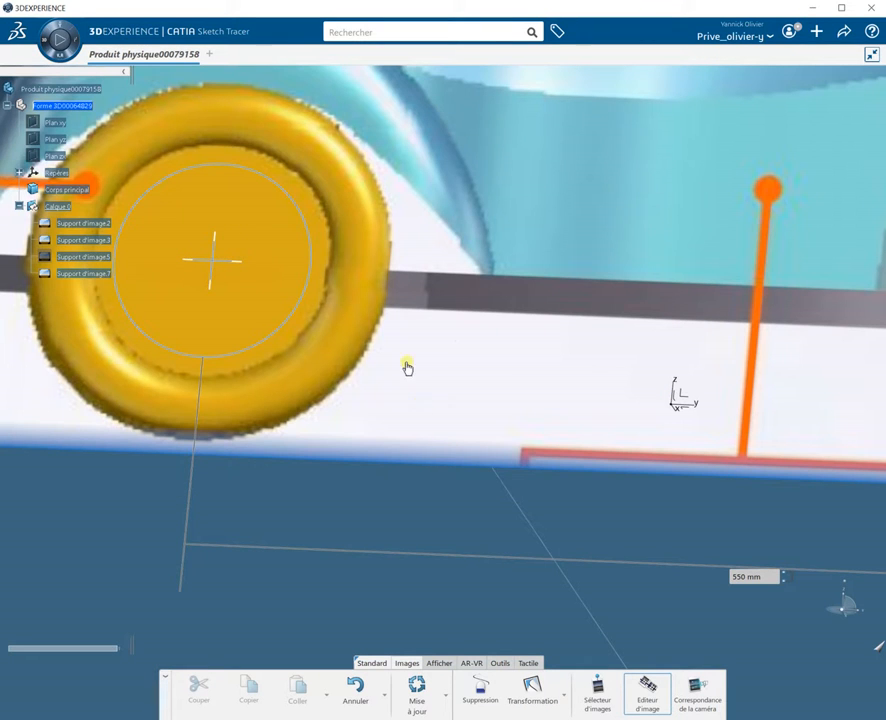
Step: Move the side-view image with Transformation to align the car with the model origin
middle_click_drag(445, 386, 394, 437)
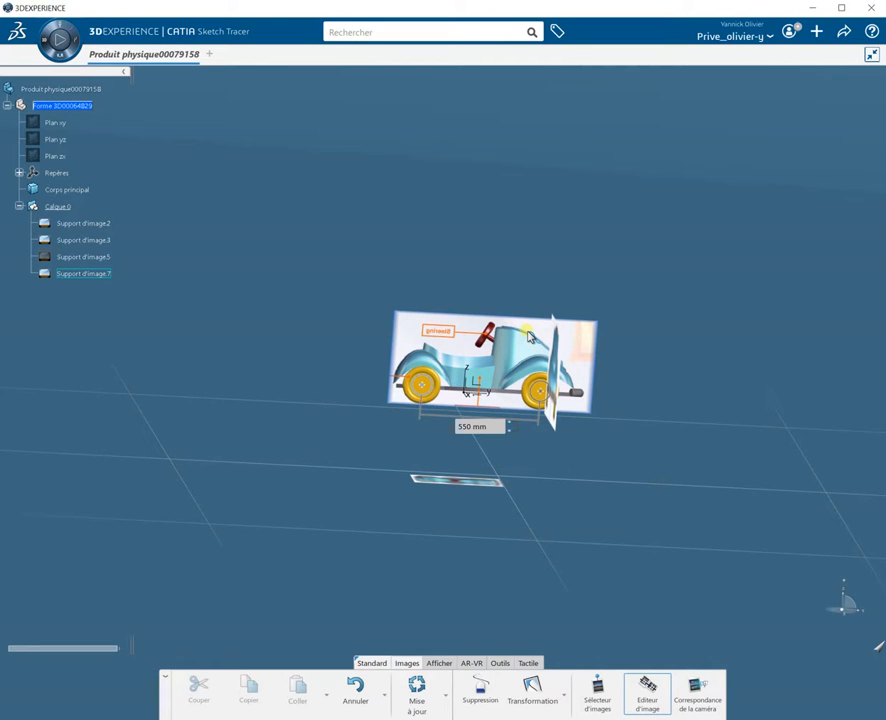
left_click(536, 694)
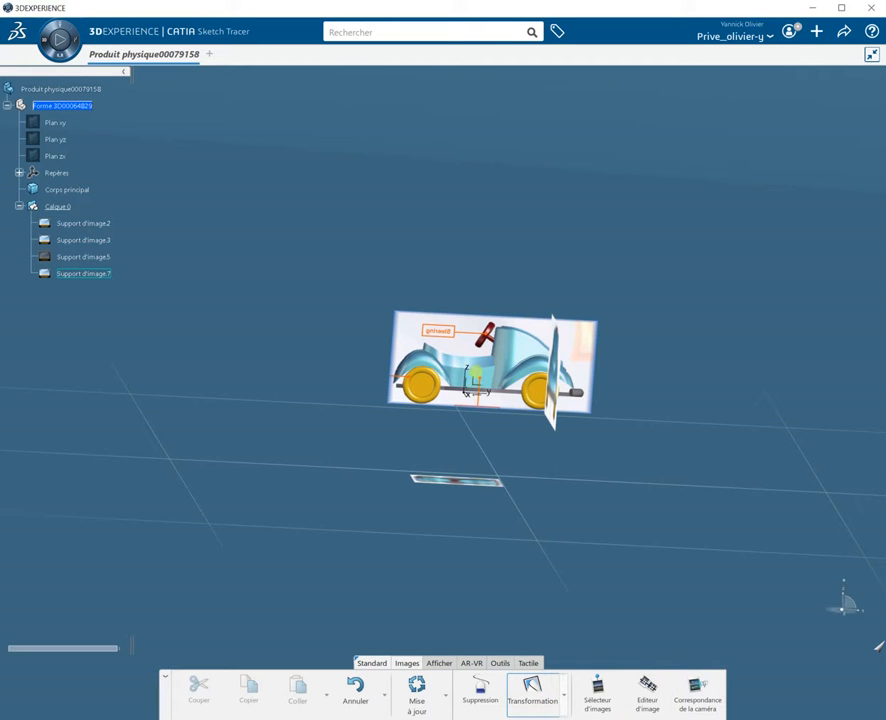
middle_click_drag(490, 522, 479, 384)
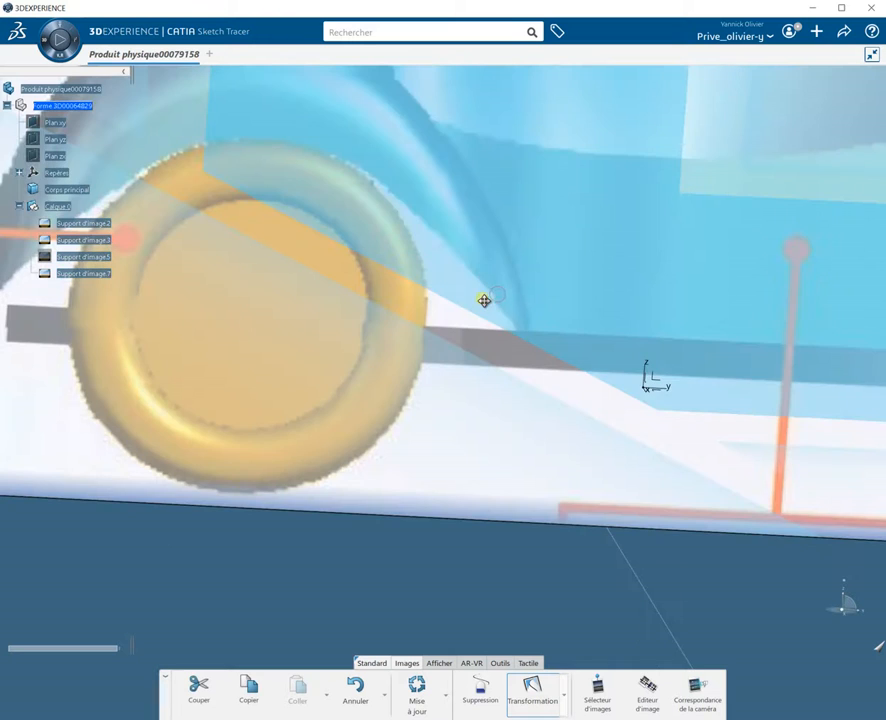
middle_click_drag(484, 300, 486, 363)
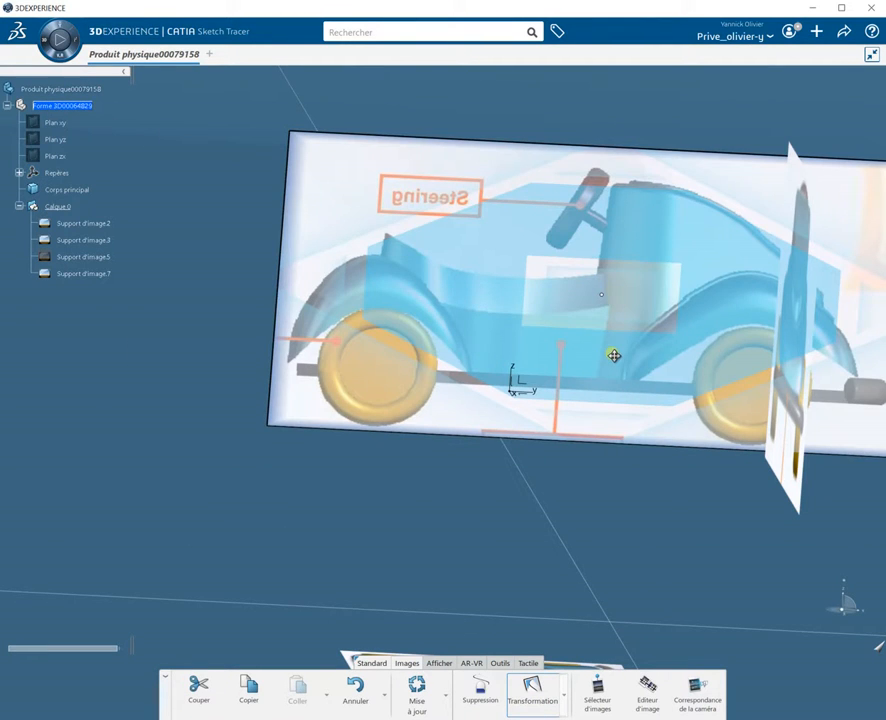
left_click_drag(614, 356, 745, 380)
middle_click_drag(685, 514, 670, 443)
middle_click_drag(562, 526, 559, 555)
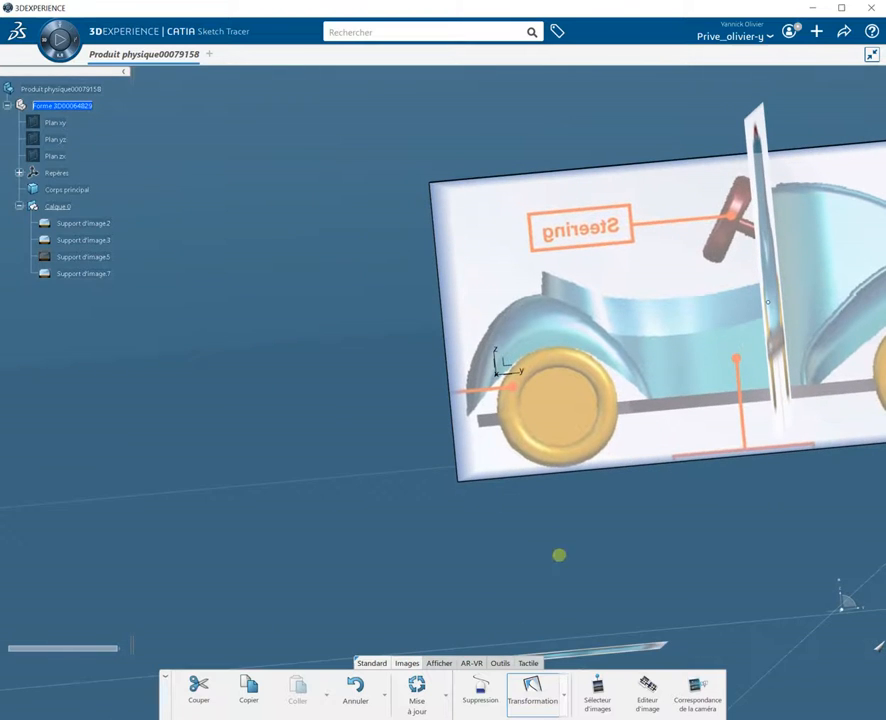
Step: Switch to the face view and shift the side-view image so its front wheel sits on the origin
left_click(443, 663)
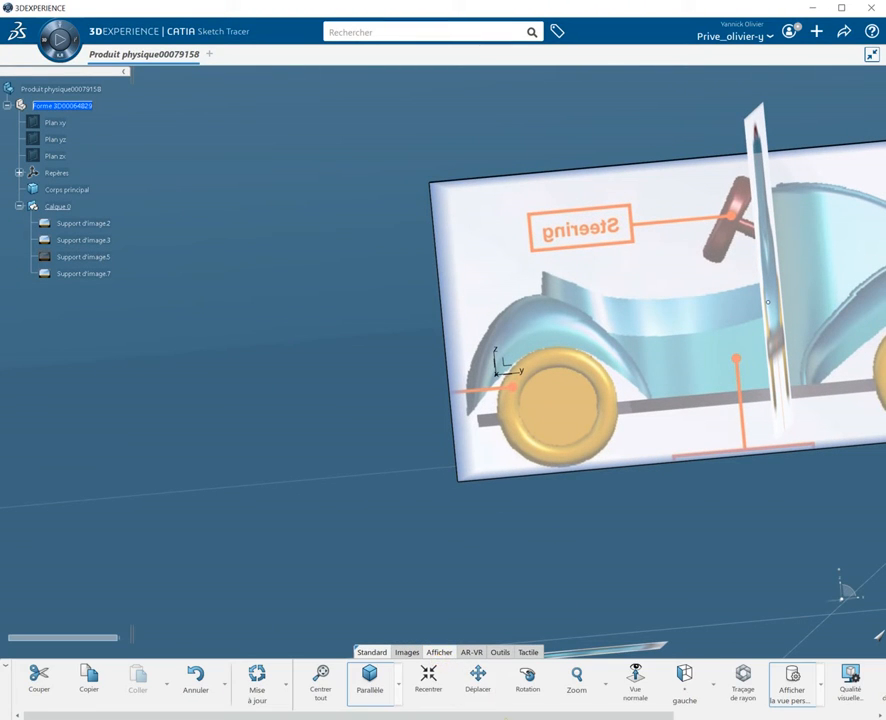
left_click(399, 689)
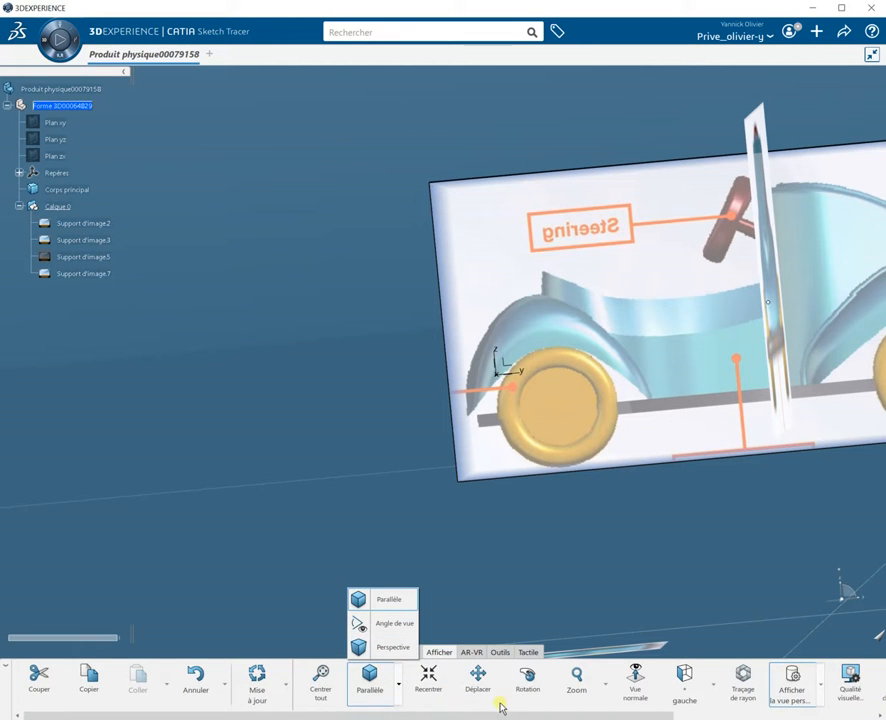
left_click(401, 688)
left_click(401, 688)
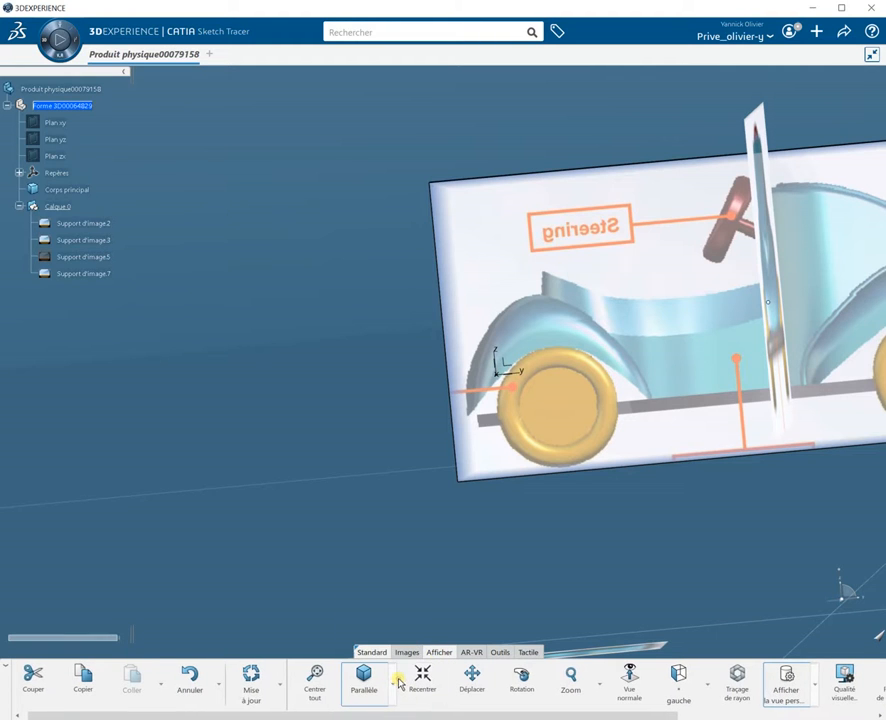
left_click(706, 686)
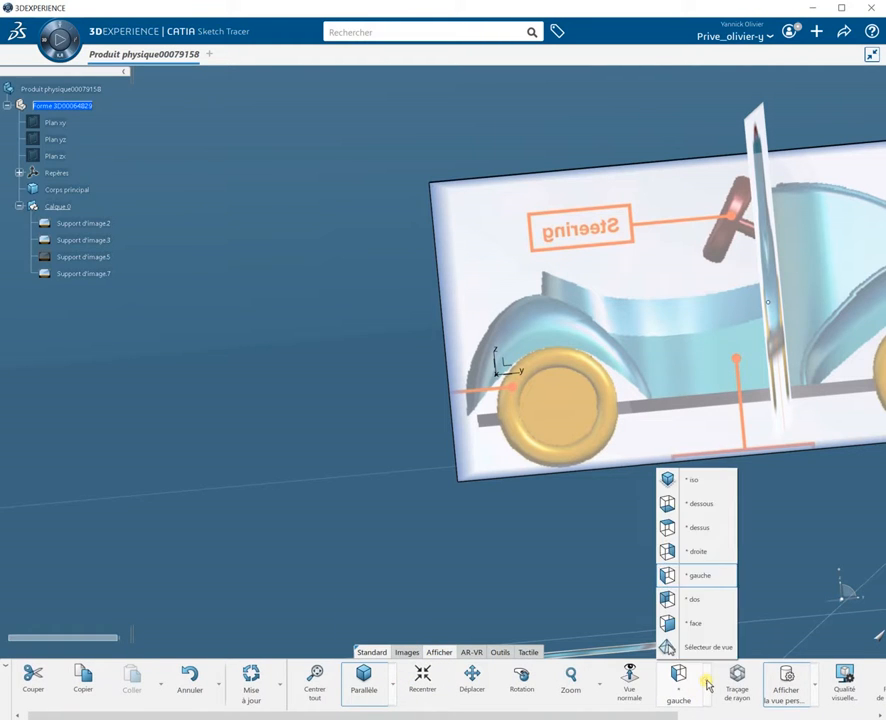
left_click(691, 631)
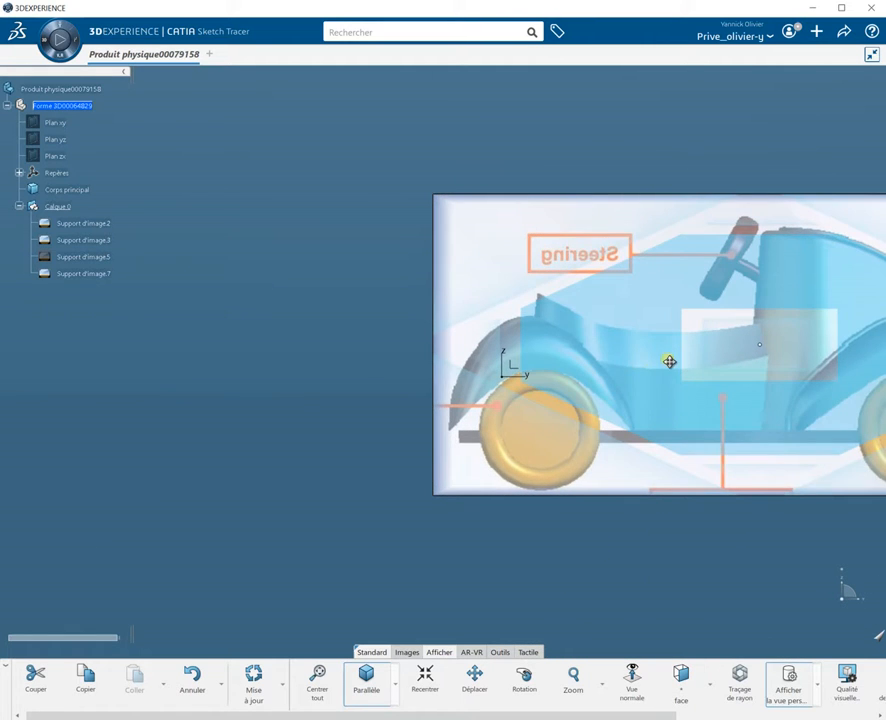
left_click_drag(669, 361, 613, 309)
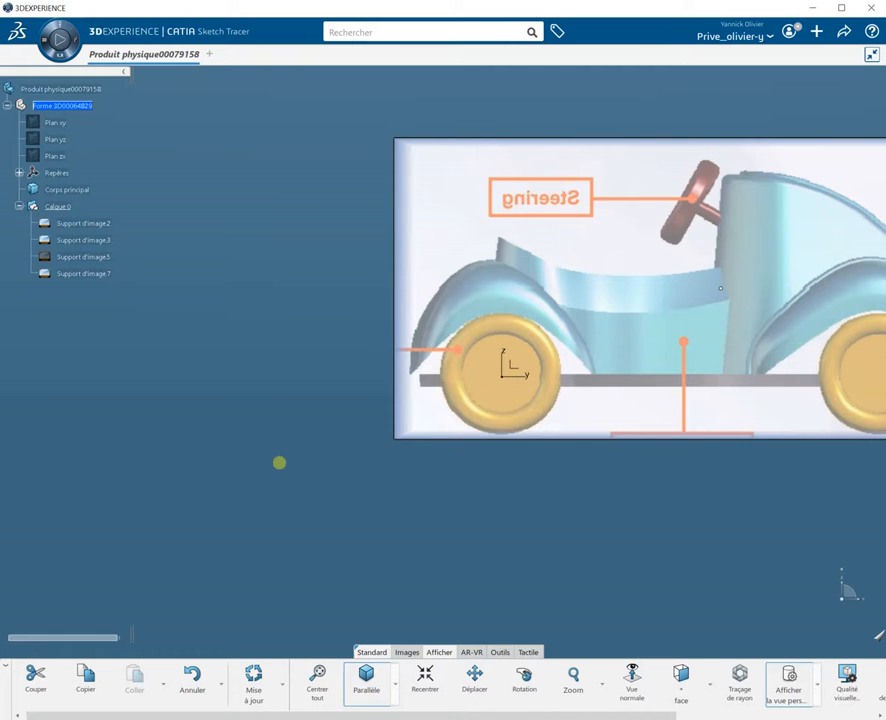
Step: Reposition the side-view and front-view images relative to each other with Transformation
middle_click_drag(228, 476, 506, 556)
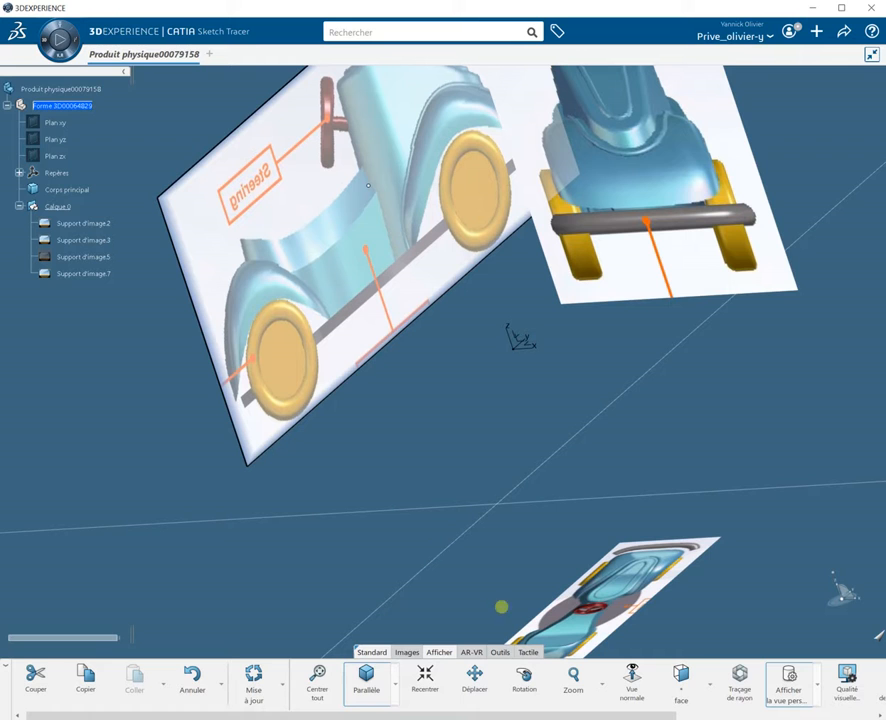
left_click(710, 685)
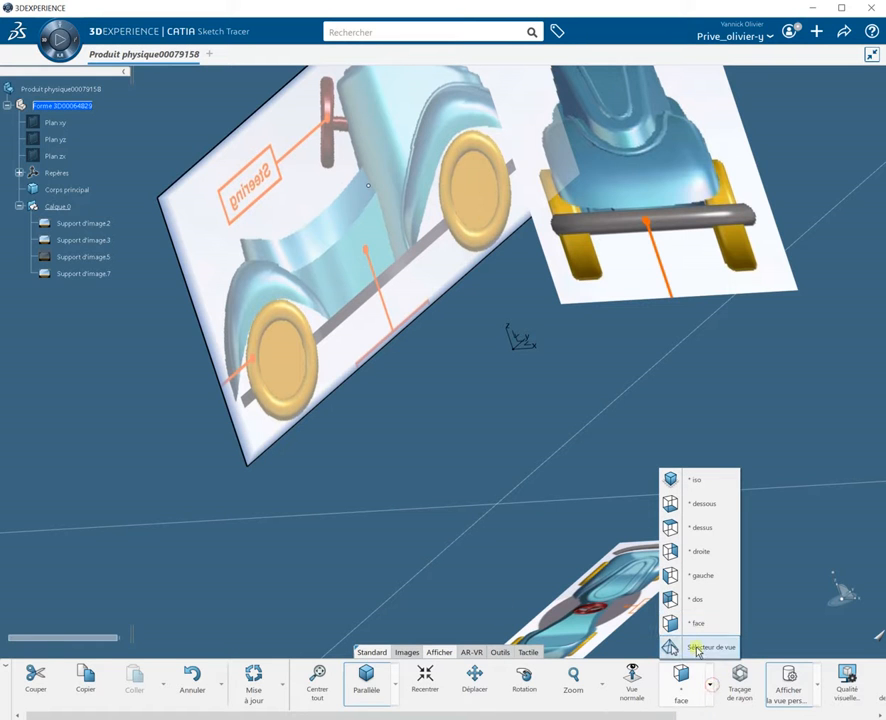
left_click(701, 577)
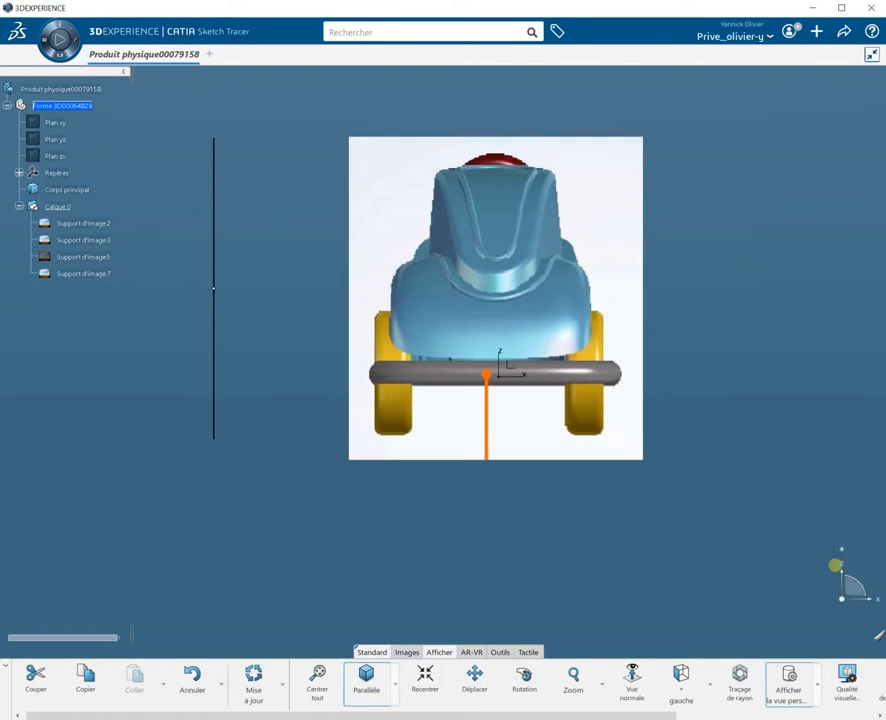
left_click(406, 652)
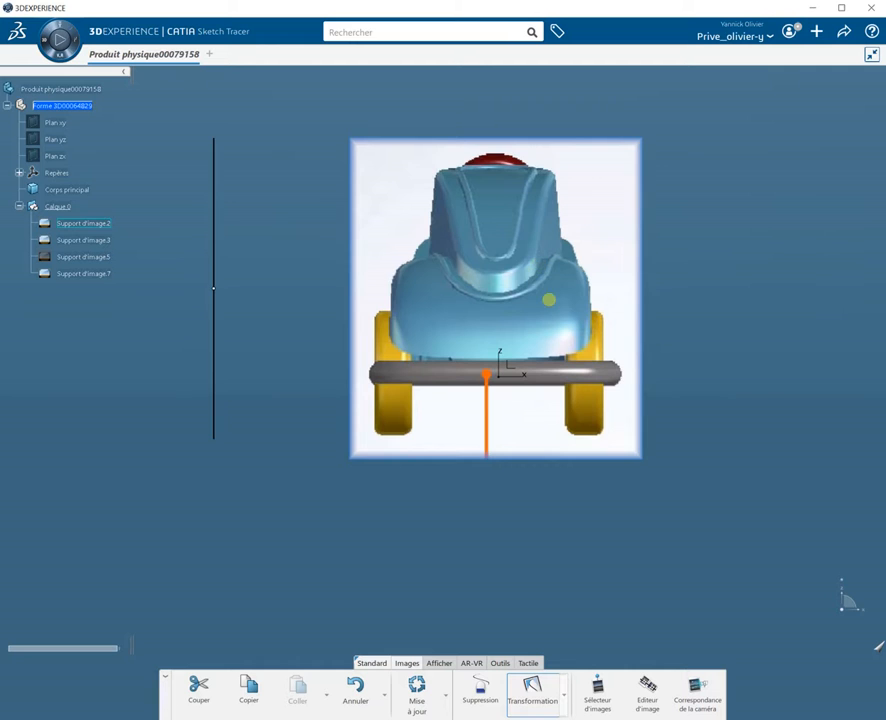
mouse_move(548, 271)
left_mouse_down()
mouse_move(583, 347)
mouse_move(568, 327)
mouse_move(577, 336)
left_mouse_up()
middle_click_drag(530, 438, 413, 445)
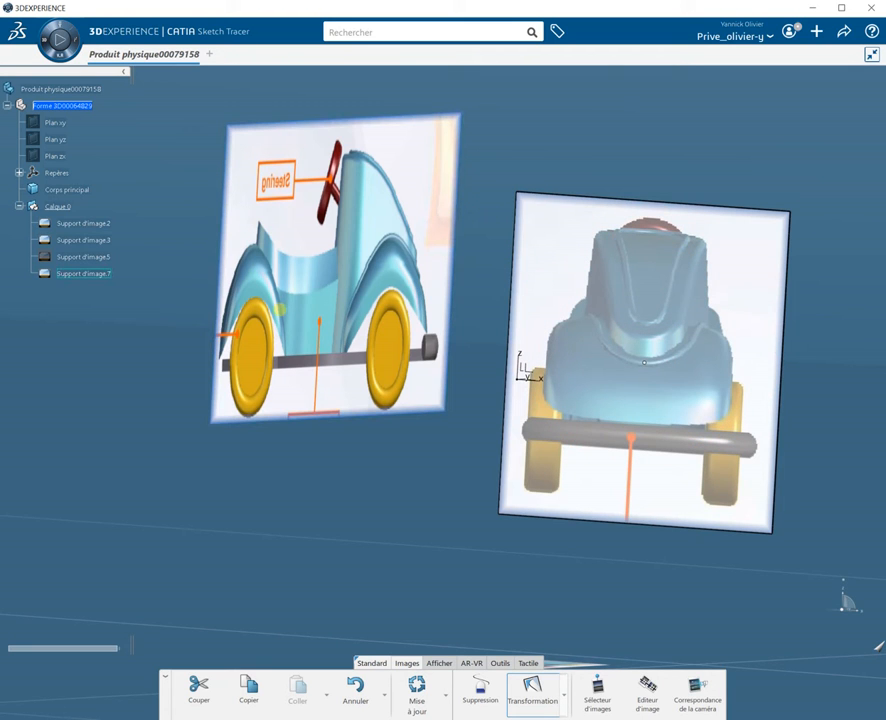
middle_click_drag(280, 310, 241, 314)
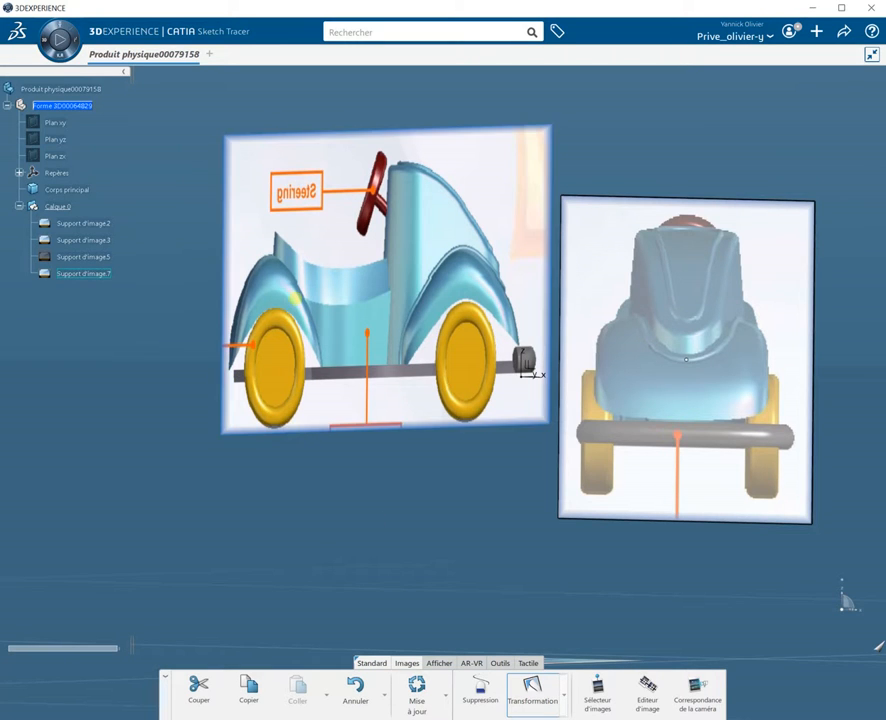
left_click(296, 298)
left_click_drag(369, 316, 700, 350)
mouse_move(474, 500)
middle_mouse_down()
mouse_move(556, 518)
mouse_move(631, 502)
mouse_move(506, 506)
mouse_move(445, 490)
mouse_move(382, 522)
mouse_move(448, 590)
mouse_move(540, 605)
mouse_move(492, 583)
mouse_move(457, 501)
middle_mouse_up()
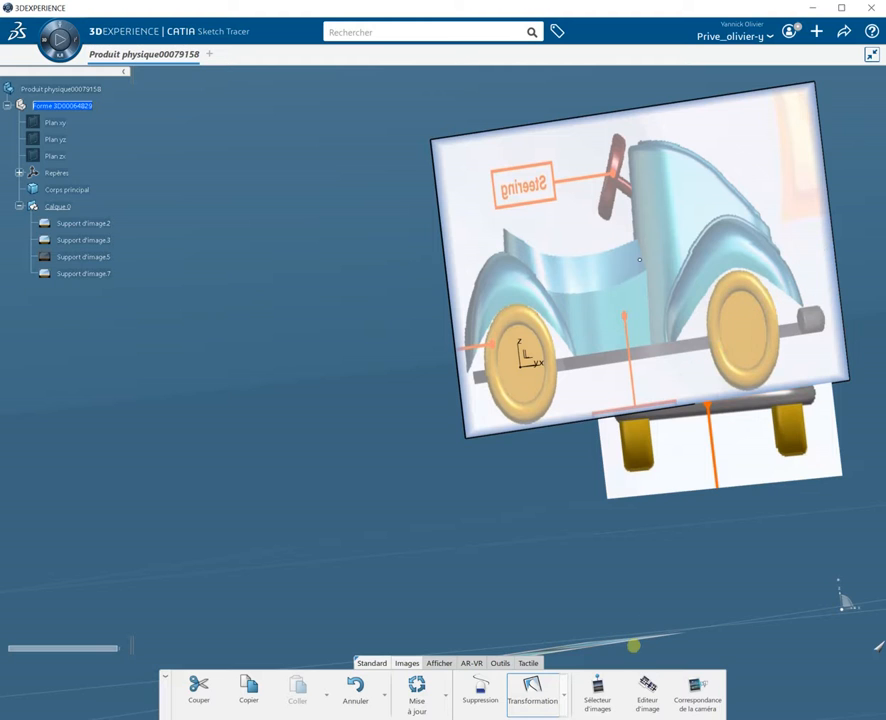
Step: In the image editor, dimension the front-view image from the axle to the top of the steering wheel
left_click(649, 710)
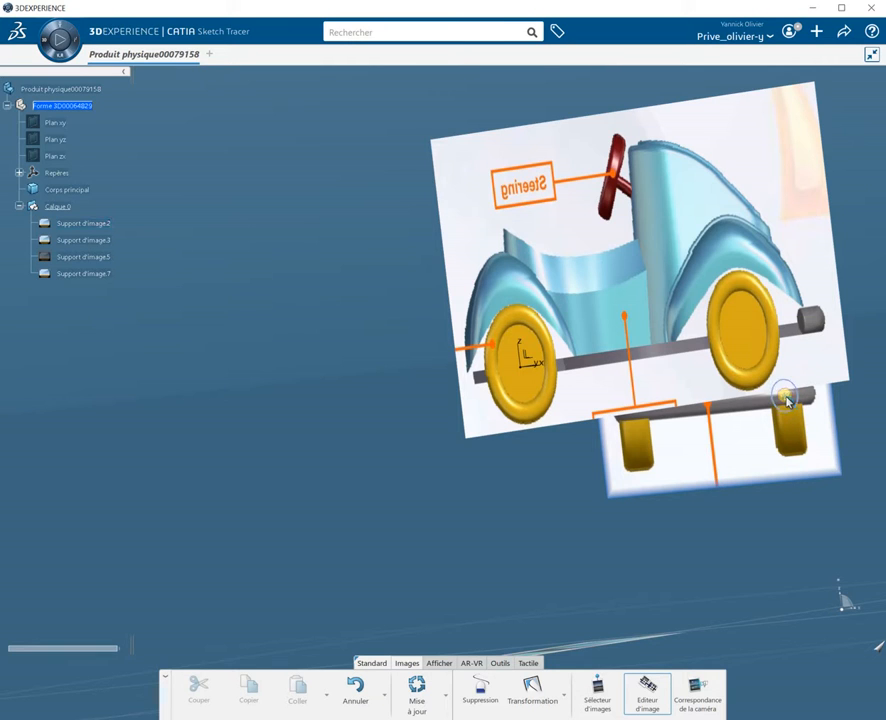
left_click(521, 372)
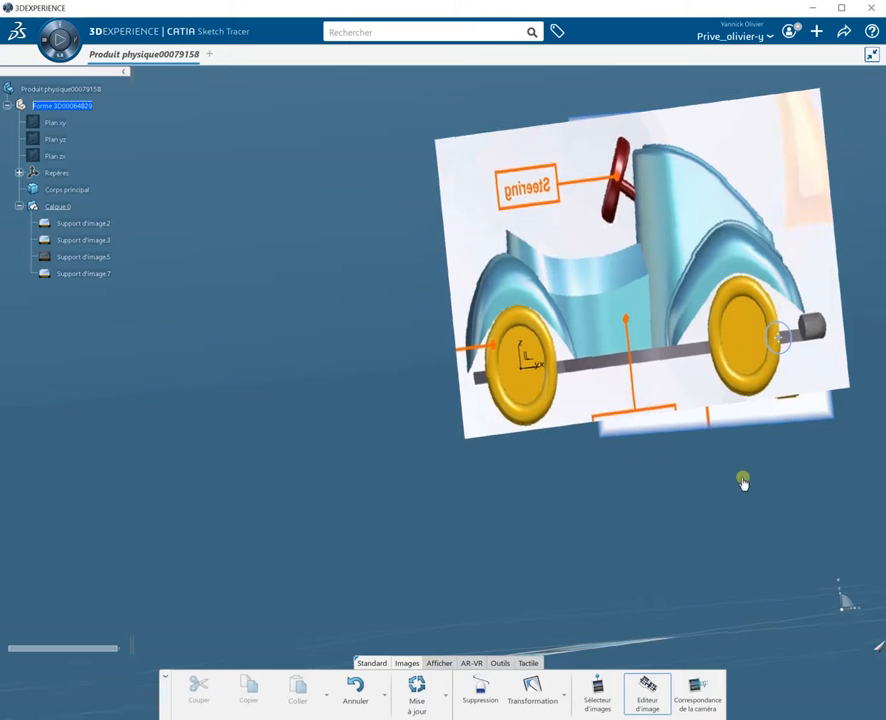
middle_click_drag(743, 481, 853, 296)
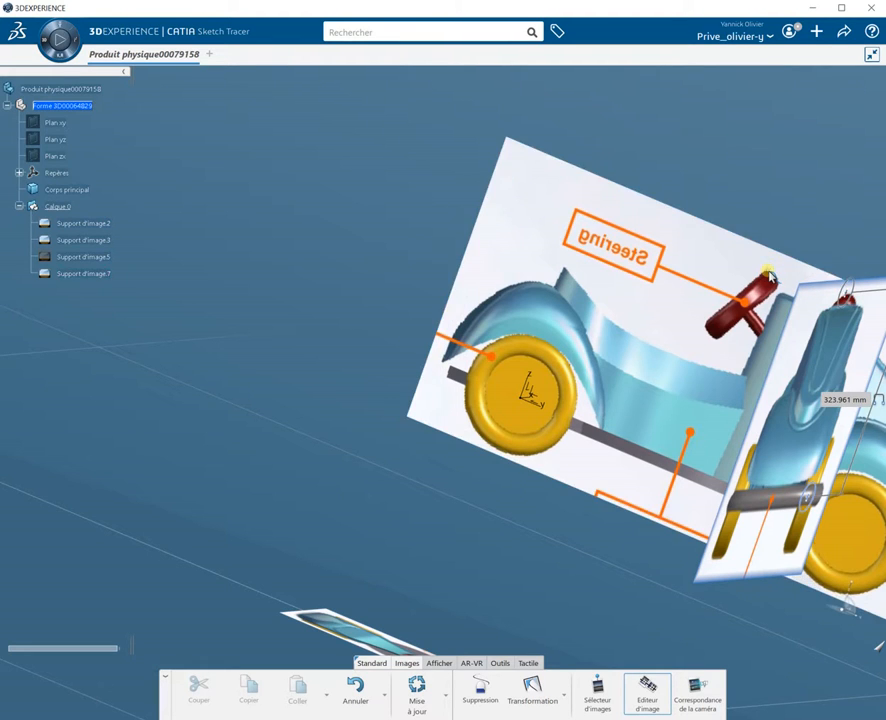
left_click_drag(847, 293, 768, 272)
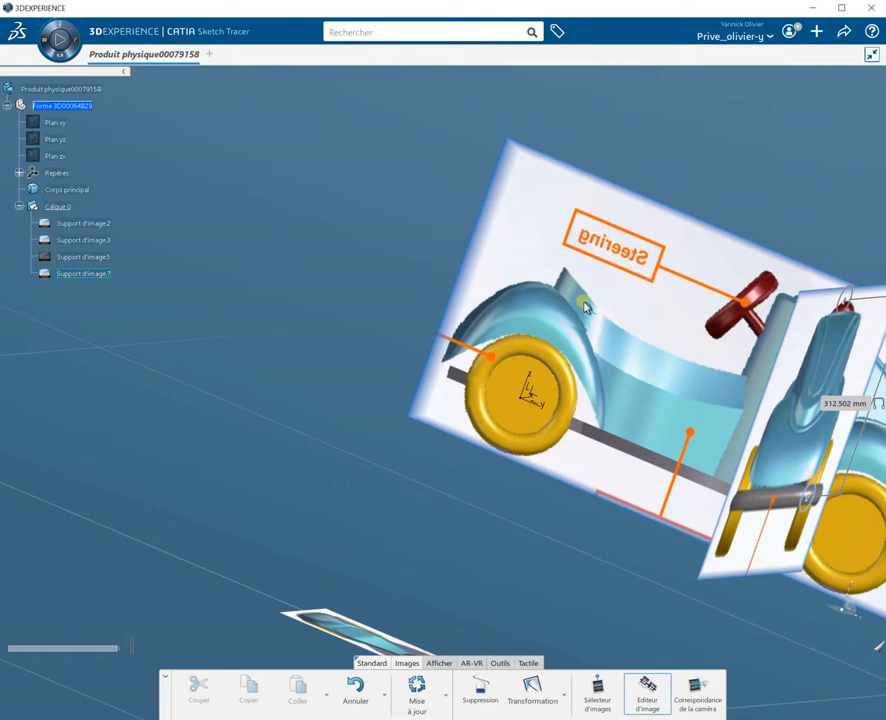
mouse_move(400, 310)
middle_mouse_down()
mouse_move(427, 466)
mouse_move(475, 530)
mouse_move(634, 561)
middle_mouse_up()
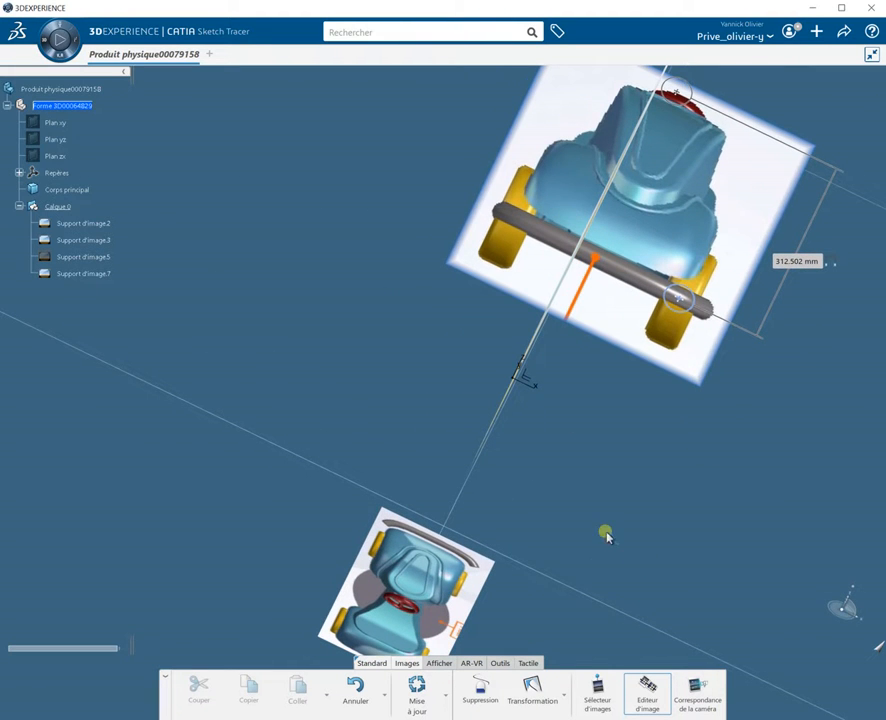
Step: Switch to the face view and shift the front-view image sideways with Transformation to centre the car on the origin
left_click(442, 664)
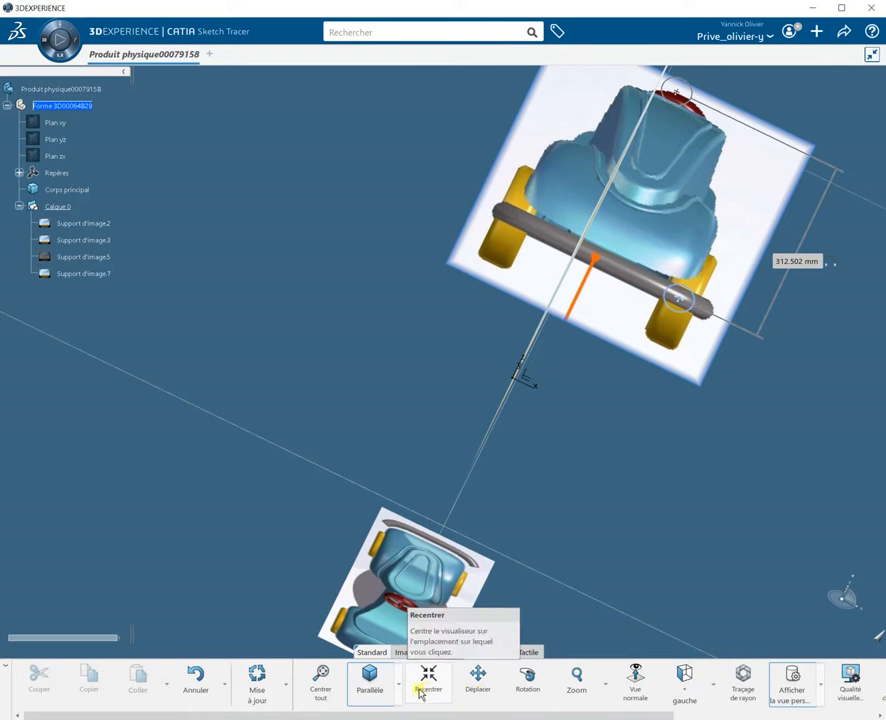
left_click(714, 690)
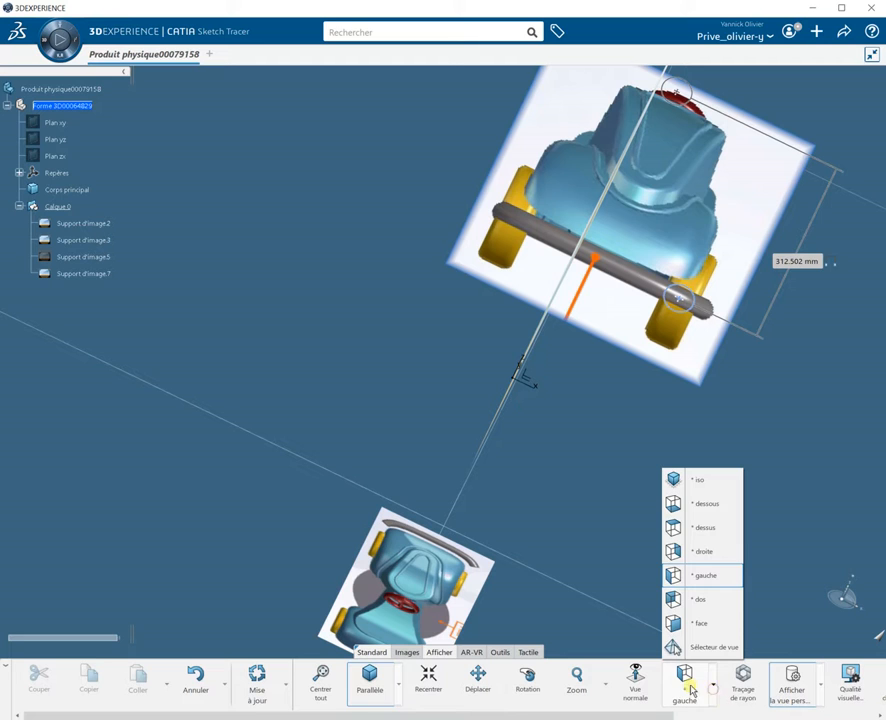
left_click(686, 683)
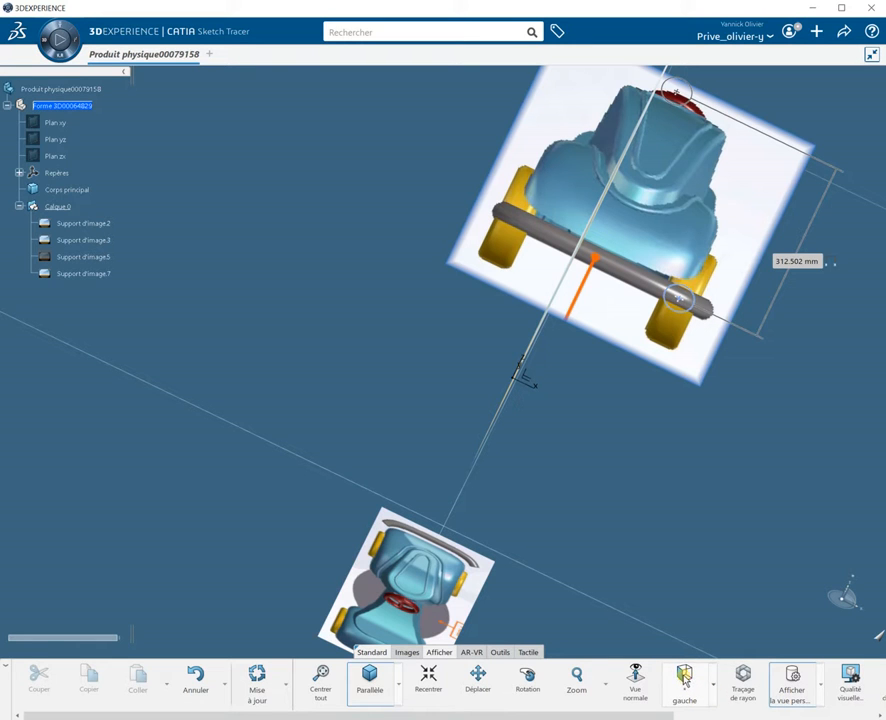
left_click(685, 683)
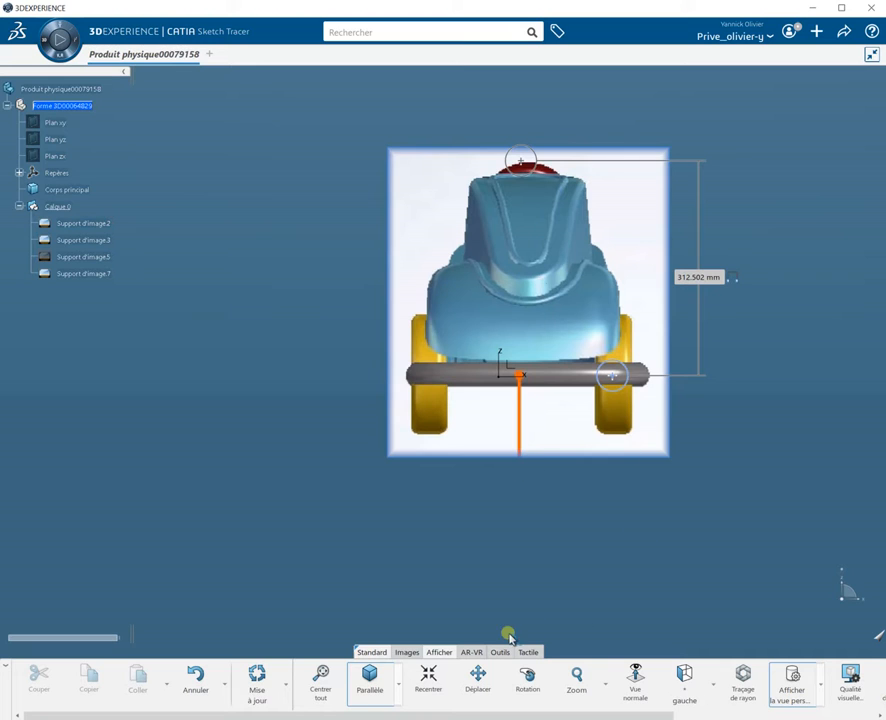
left_click(407, 652)
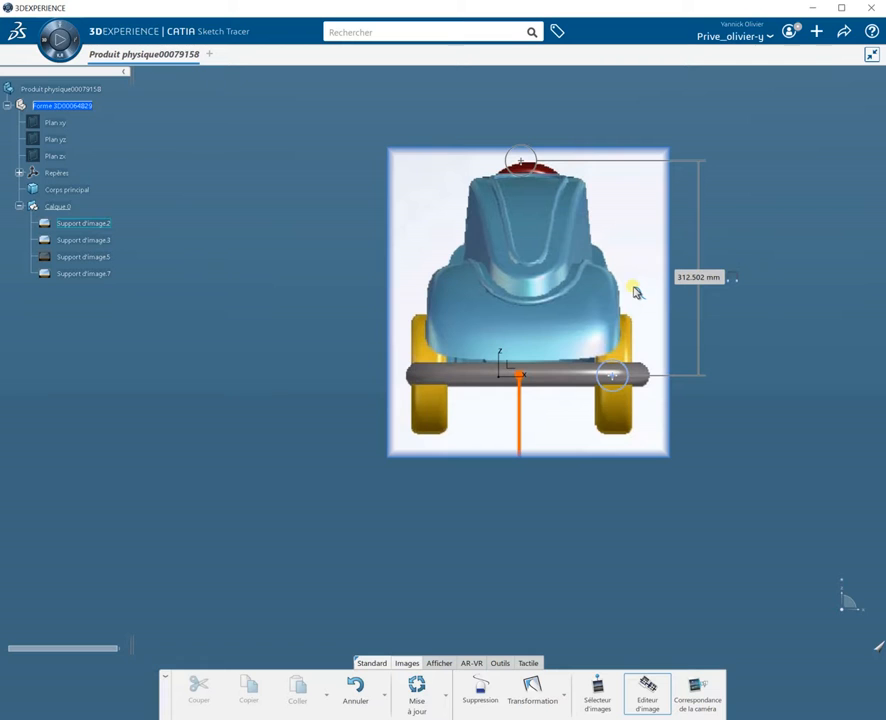
left_click(531, 688)
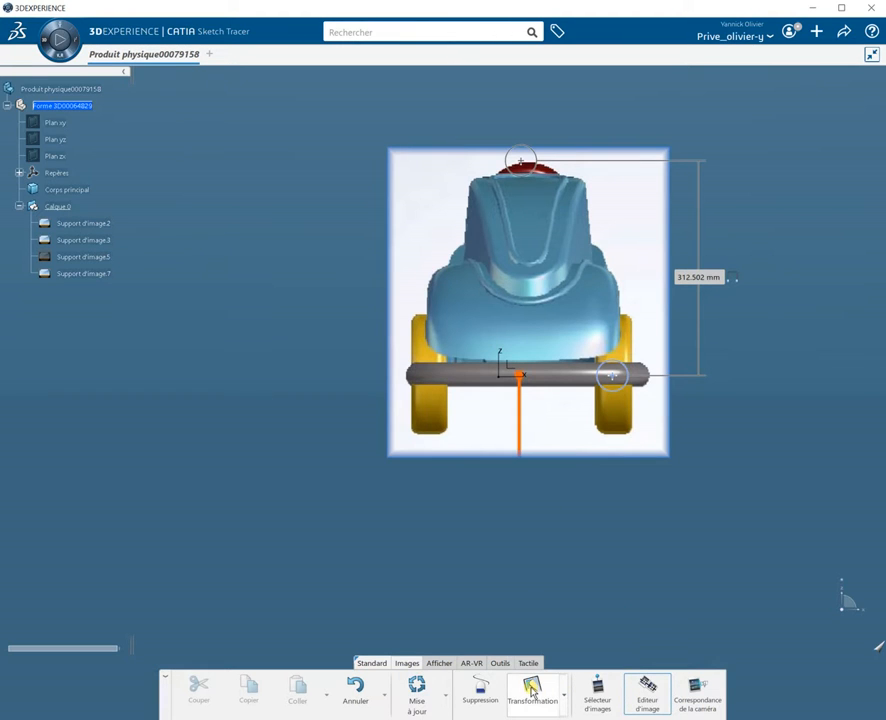
left_click(605, 270)
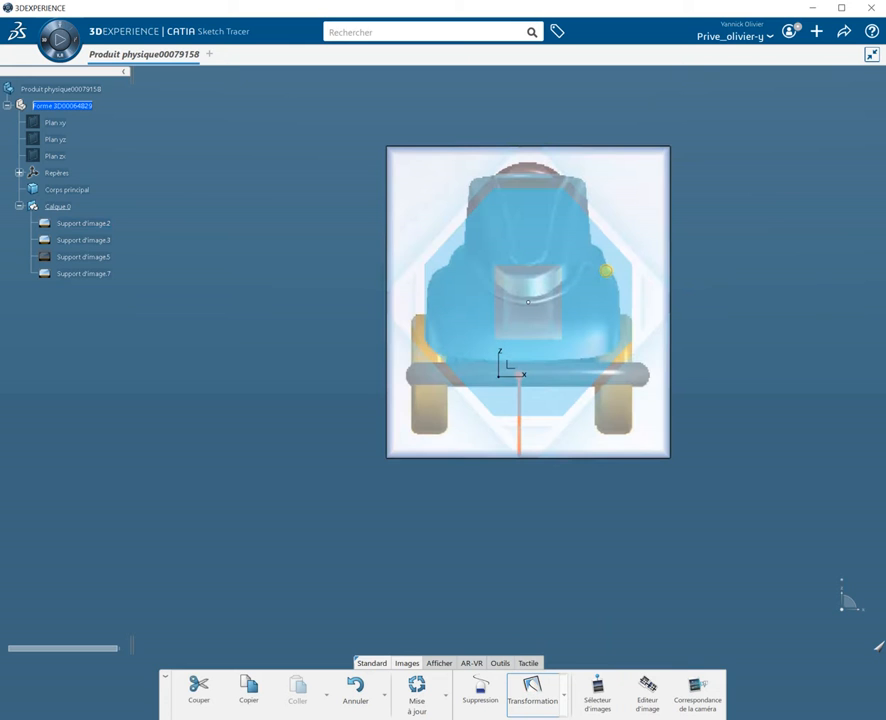
left_click_drag(609, 296, 586, 296)
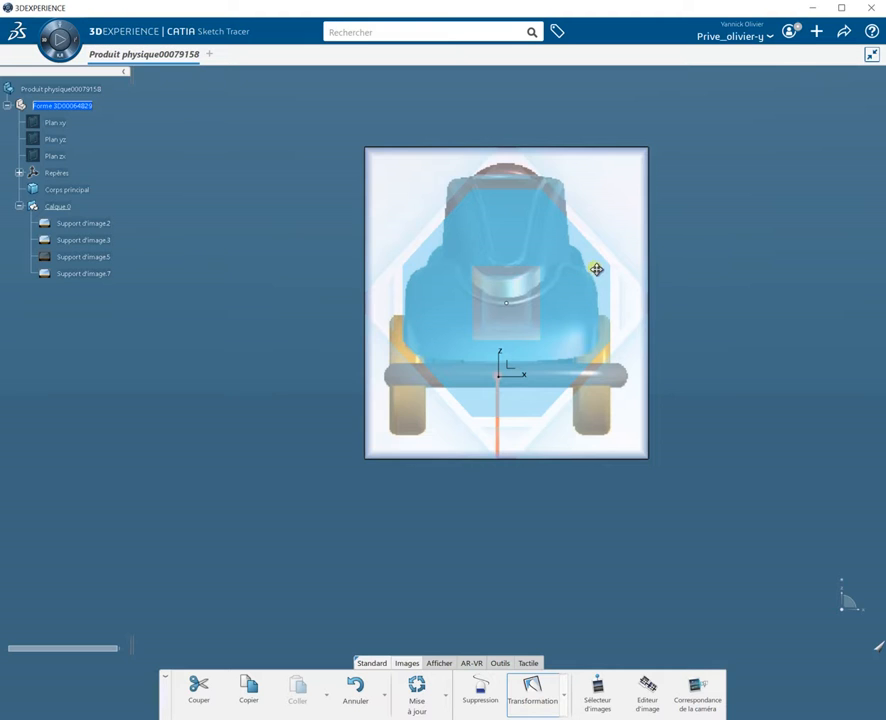
left_click_drag(591, 276, 587, 275)
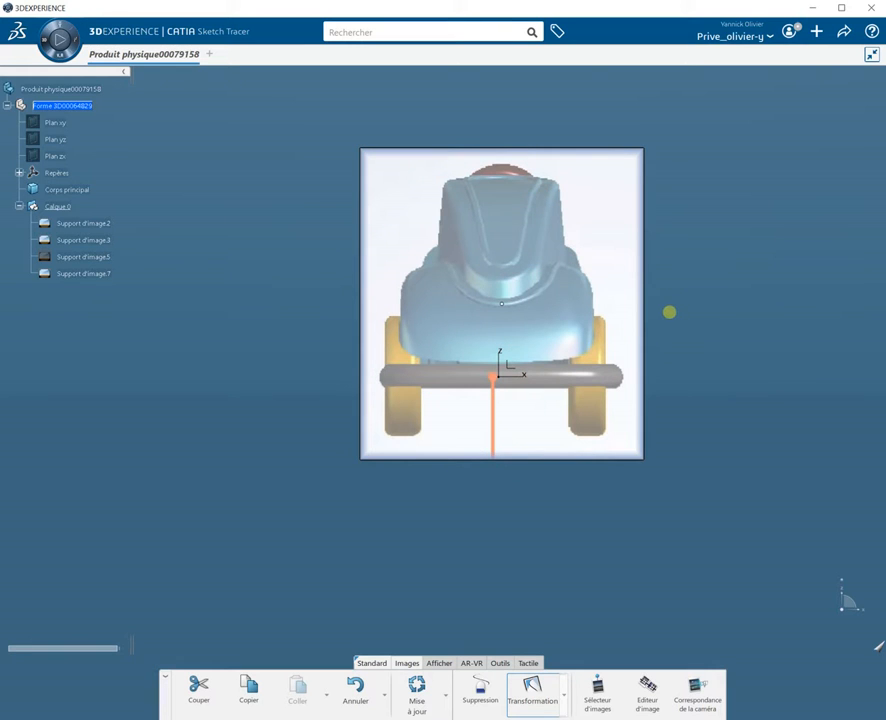
Step: Slide the front-view image along the car's length so it sits at the front axle of the side-view image
middle_click_drag(670, 314, 724, 380)
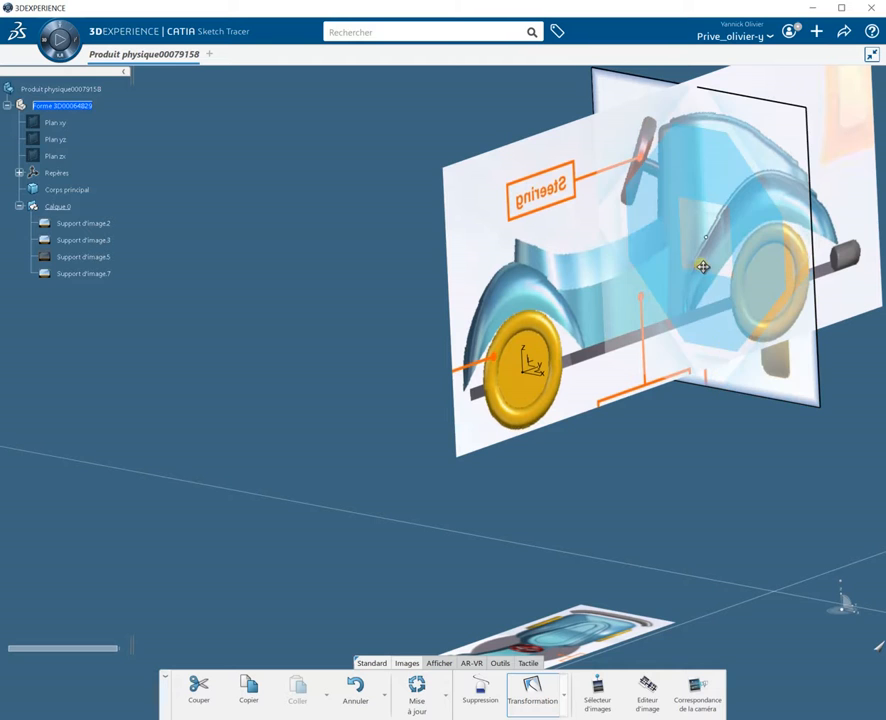
left_click_drag(710, 250, 405, 368)
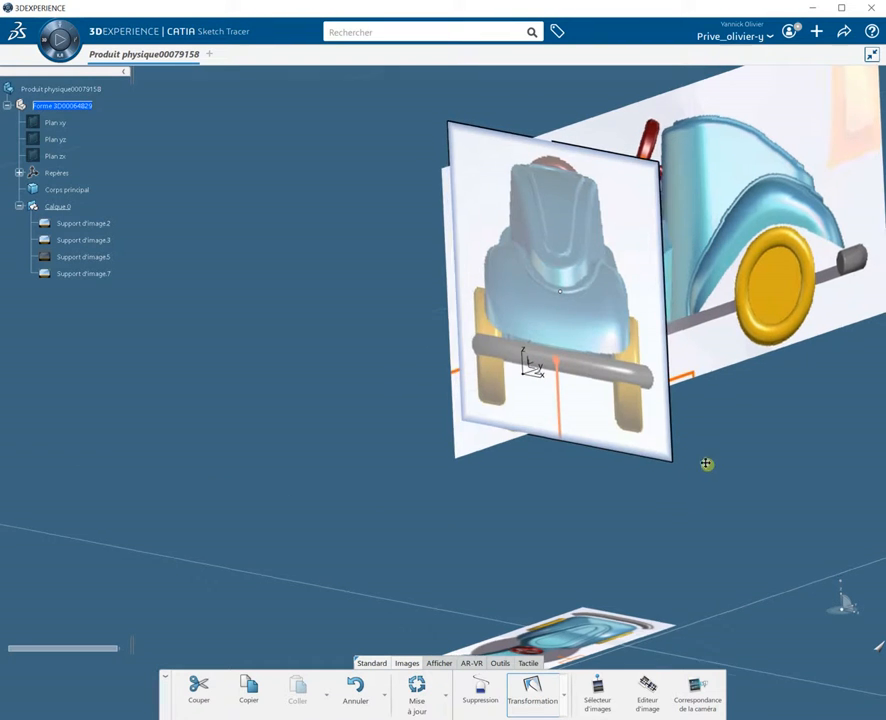
middle_click_drag(716, 465, 581, 476)
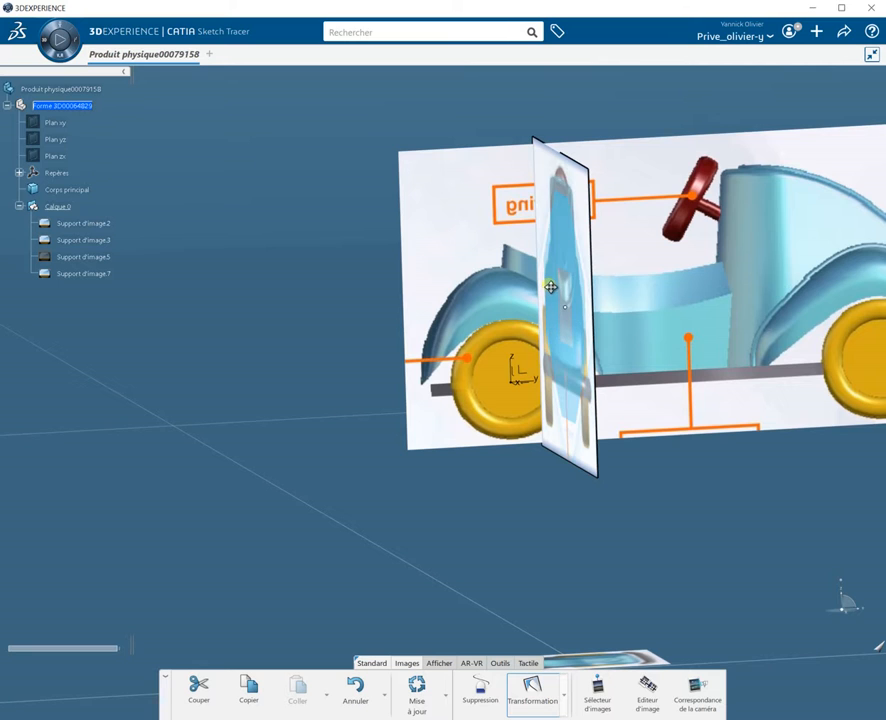
left_click_drag(563, 293, 510, 316)
middle_click_drag(653, 427, 714, 427)
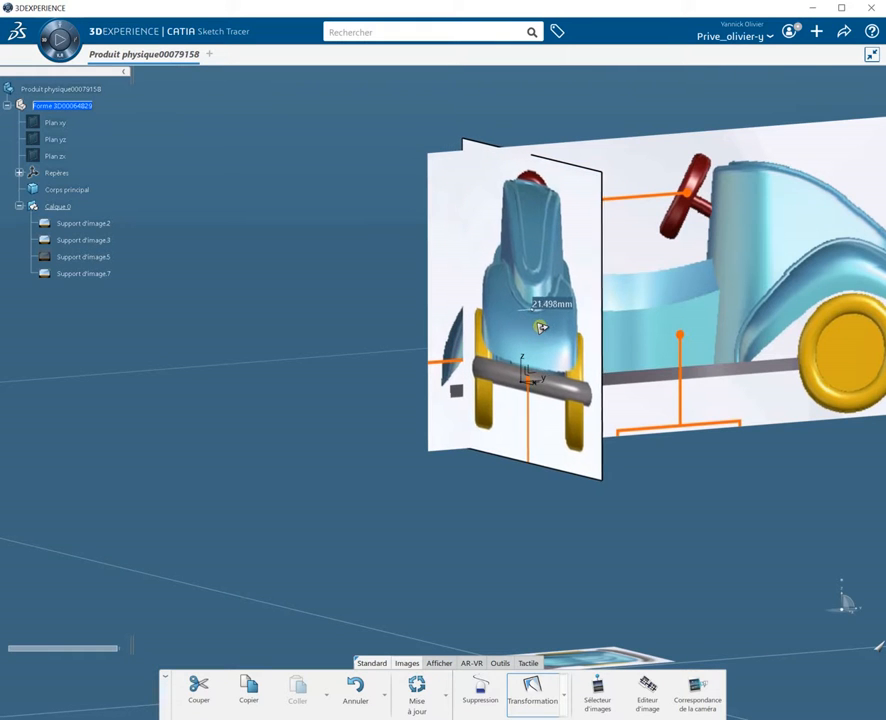
left_click_drag(558, 322, 573, 337)
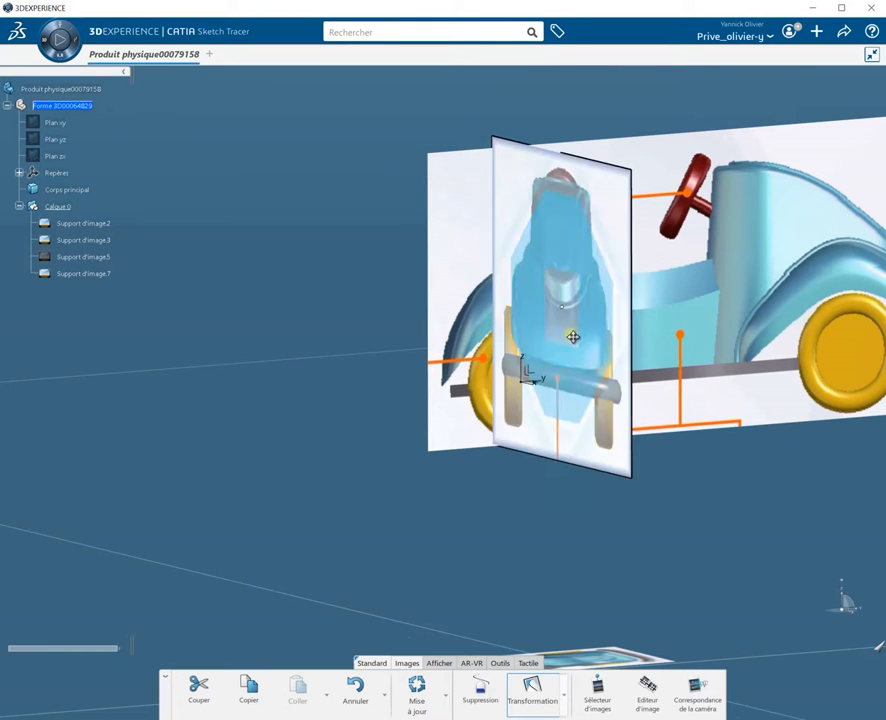
middle_click_drag(325, 418, 358, 472)
middle_click_drag(553, 510, 419, 378)
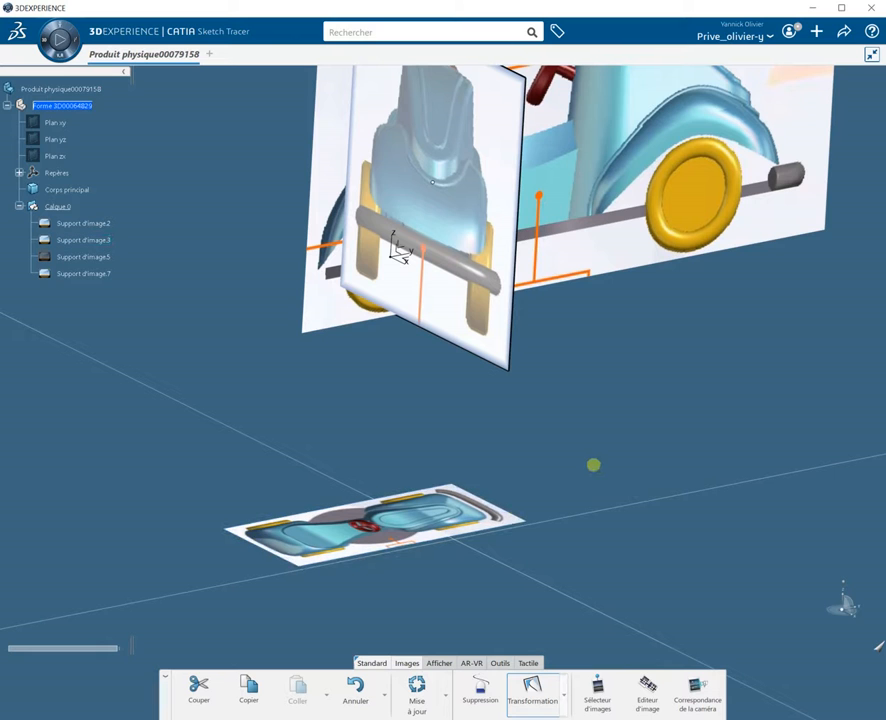
Step: In the image editor, scale the top-view image so its wheel spacing matches the side-view image's wheel centres
middle_click_drag(594, 465, 471, 546)
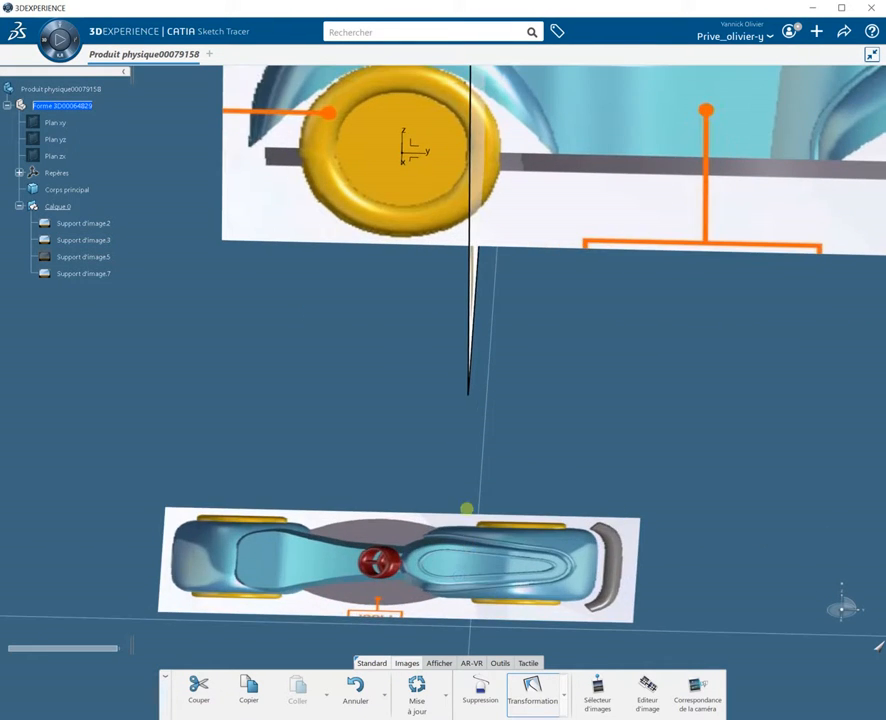
middle_click_drag(471, 460, 314, 489)
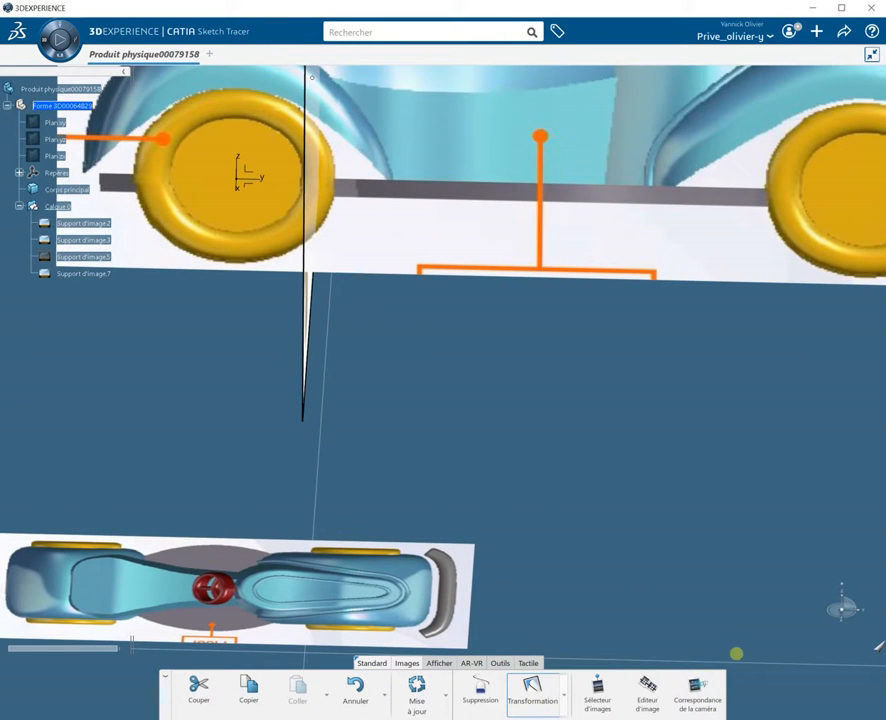
left_click(648, 697)
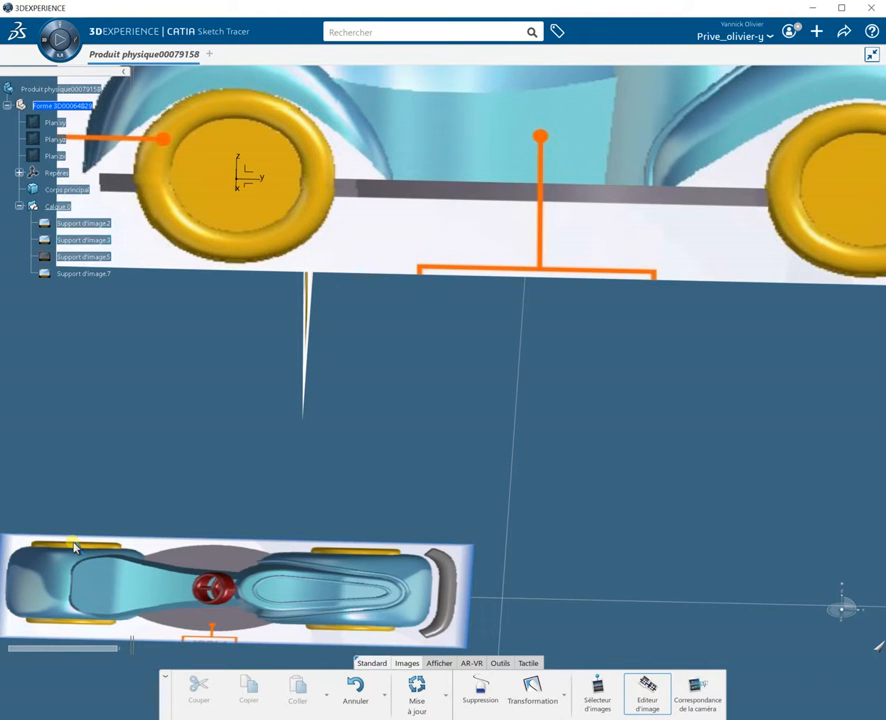
left_click(238, 184)
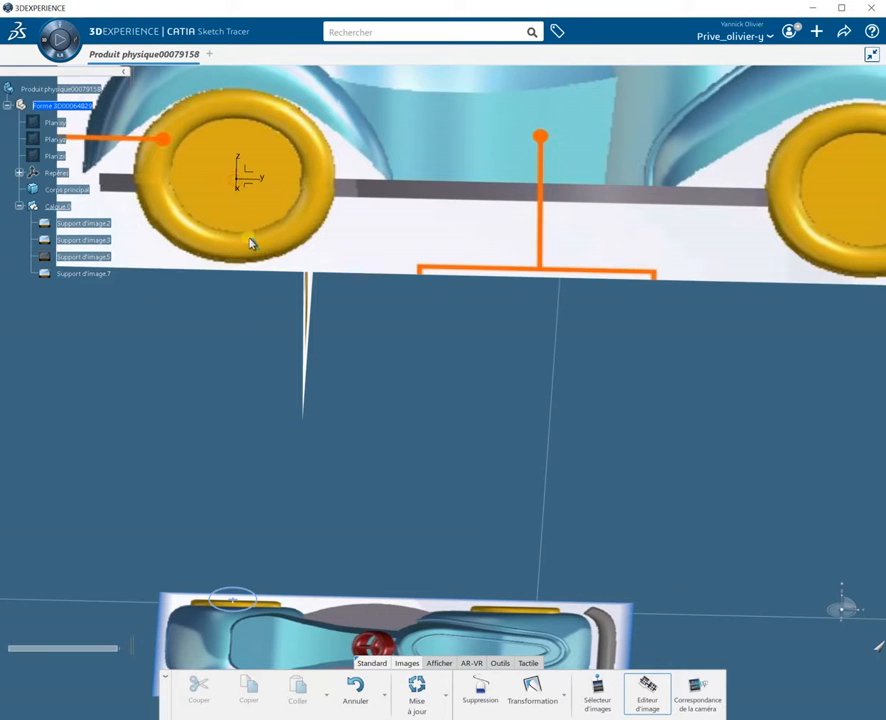
left_click(518, 610)
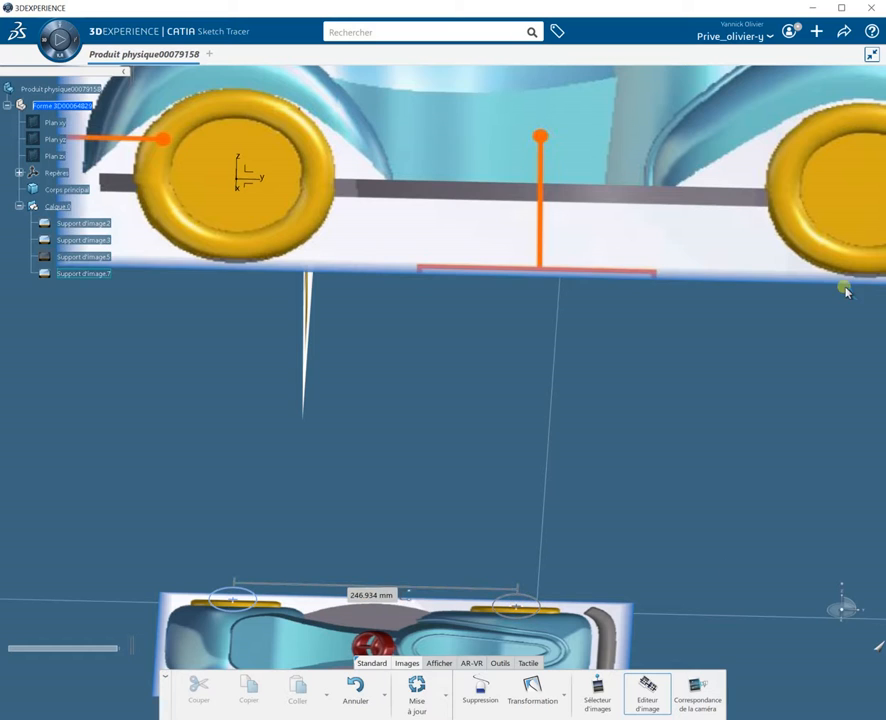
left_click(868, 200)
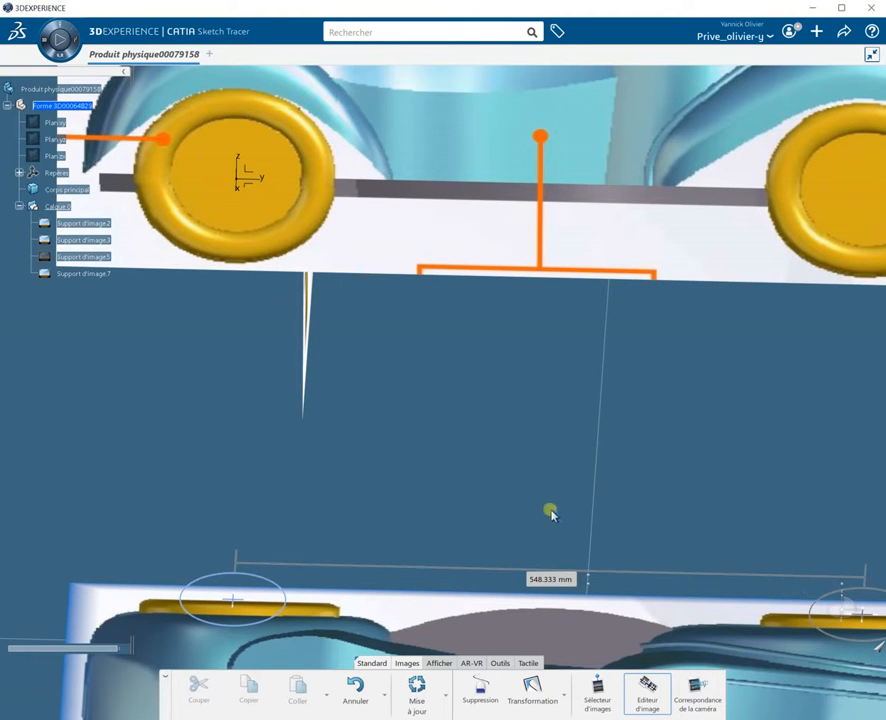
Step: Switch to the top view and shift the top-view image with Transformation so the car centres on the origin axis
middle_click_drag(491, 458, 515, 398)
middle_click_drag(522, 535, 783, 513, "ctrl")
middle_click_drag(334, 611, 314, 557)
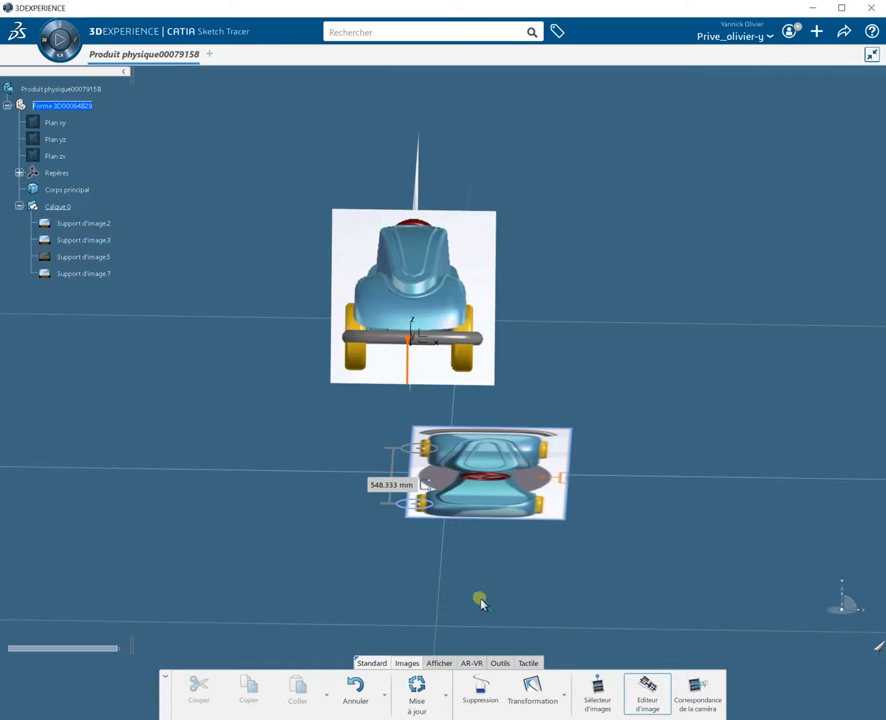
left_click(440, 664)
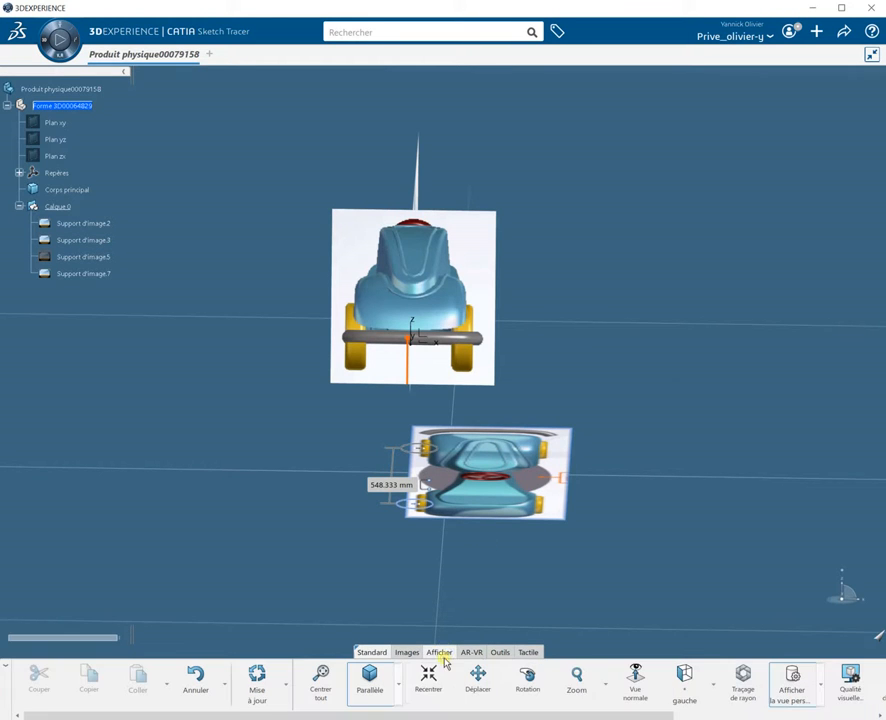
left_click(712, 688)
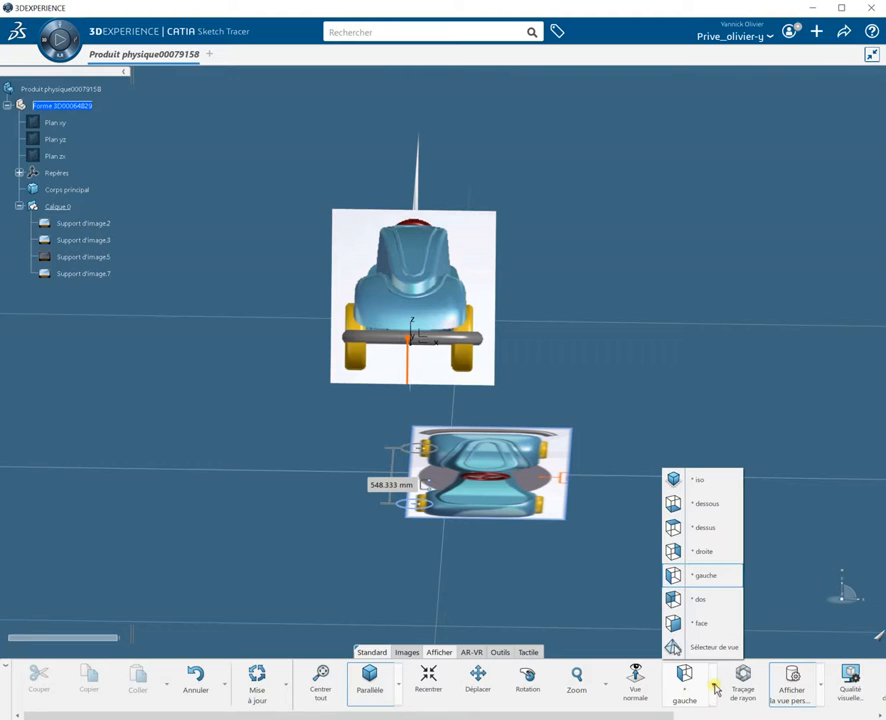
left_click(698, 530)
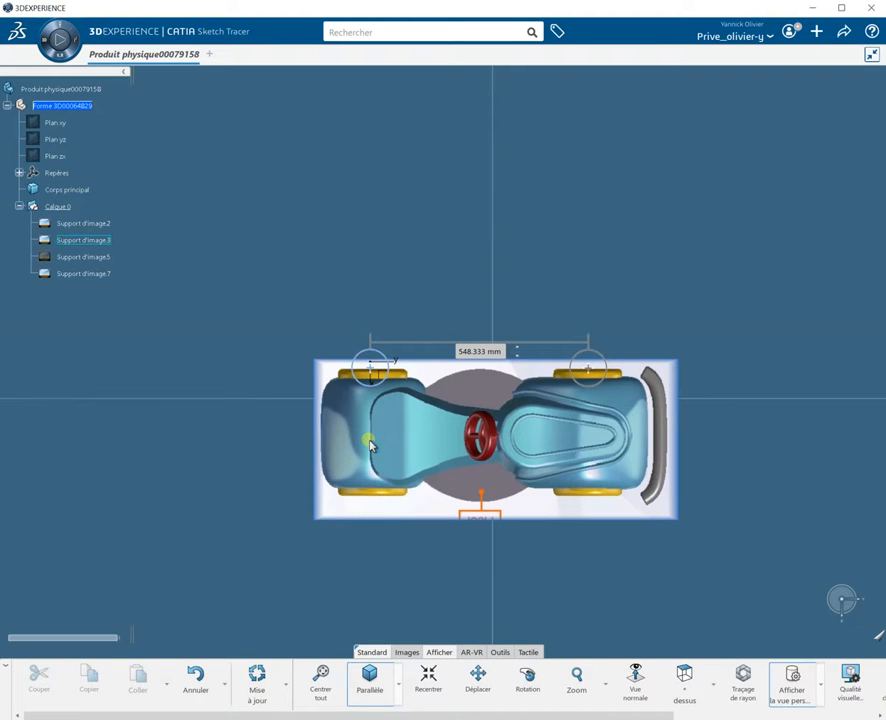
left_click(407, 653)
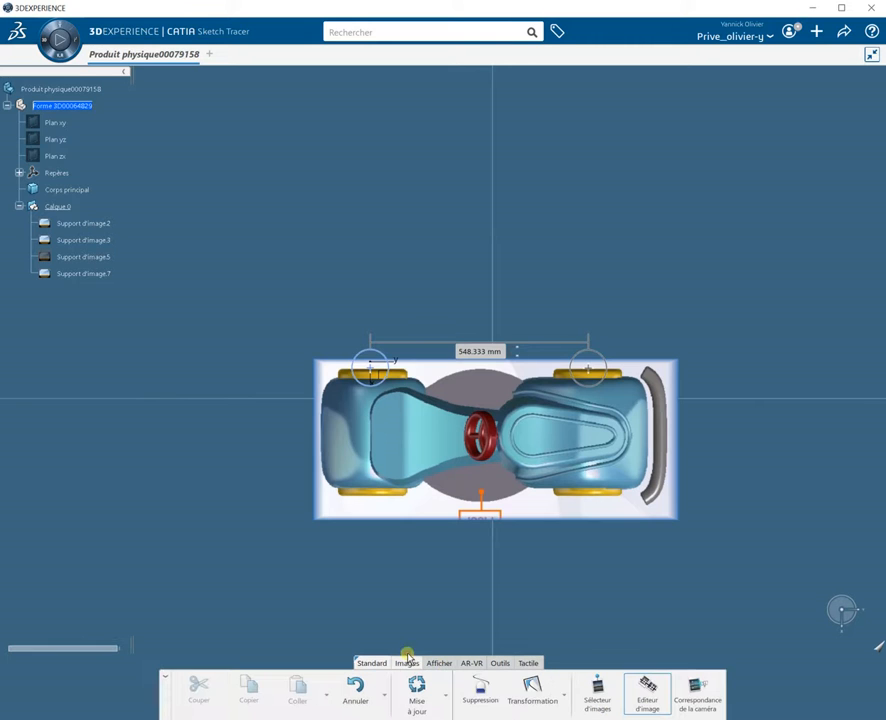
left_click(533, 690)
left_click(553, 485)
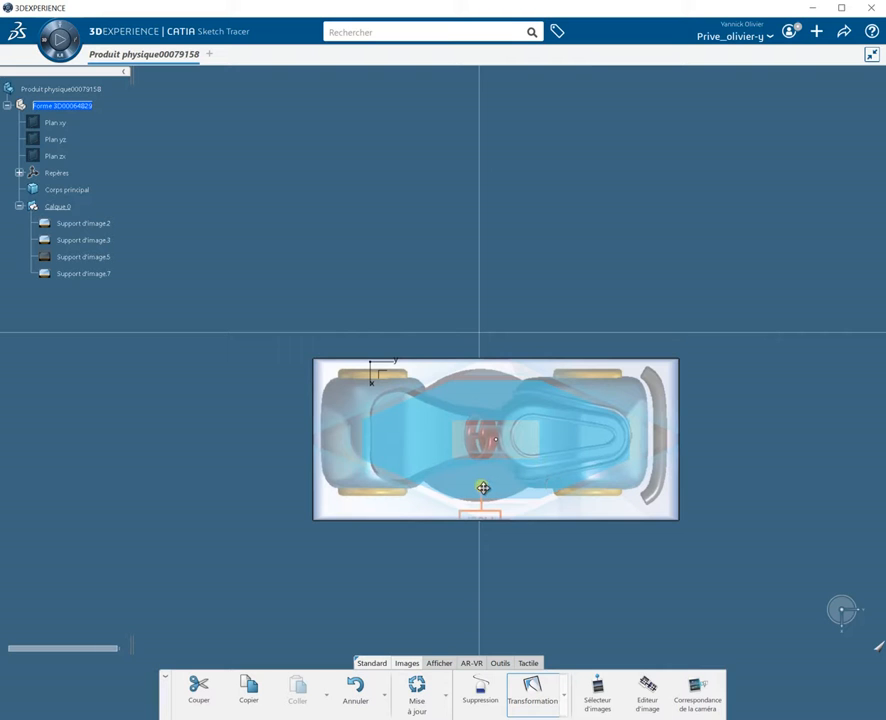
left_click_drag(483, 488, 483, 416)
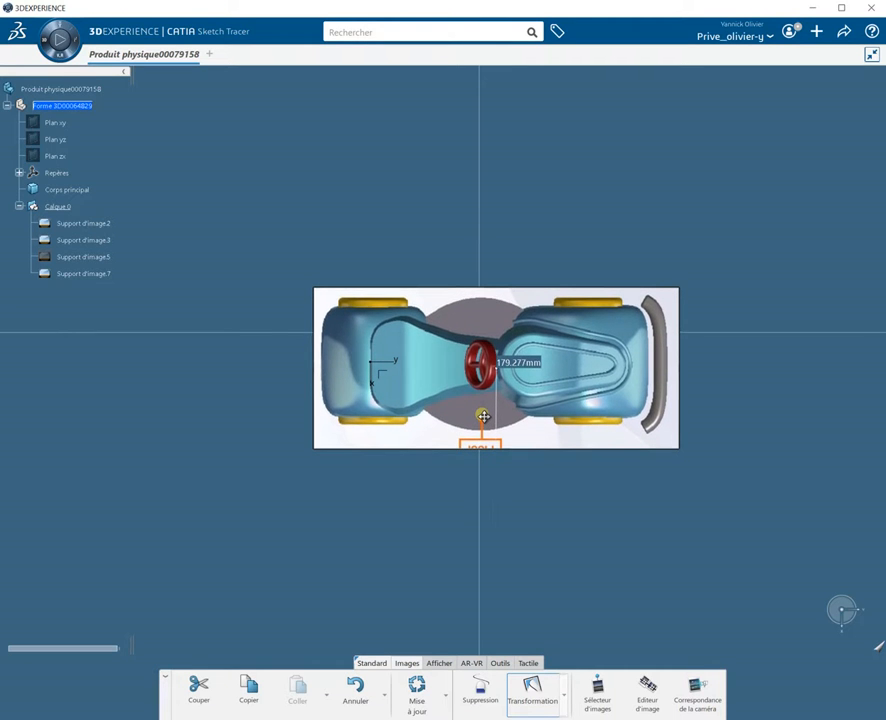
Step: Move the top-view image along the vertical axis so it sits beneath the side-view and front-view images
left_click(567, 570)
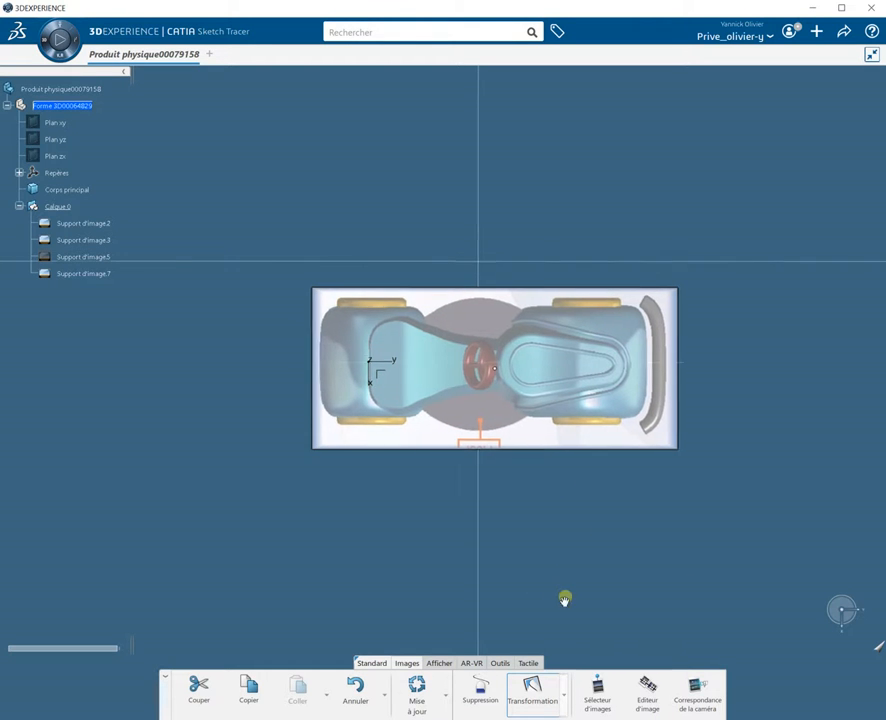
middle_click_drag(566, 597, 698, 338)
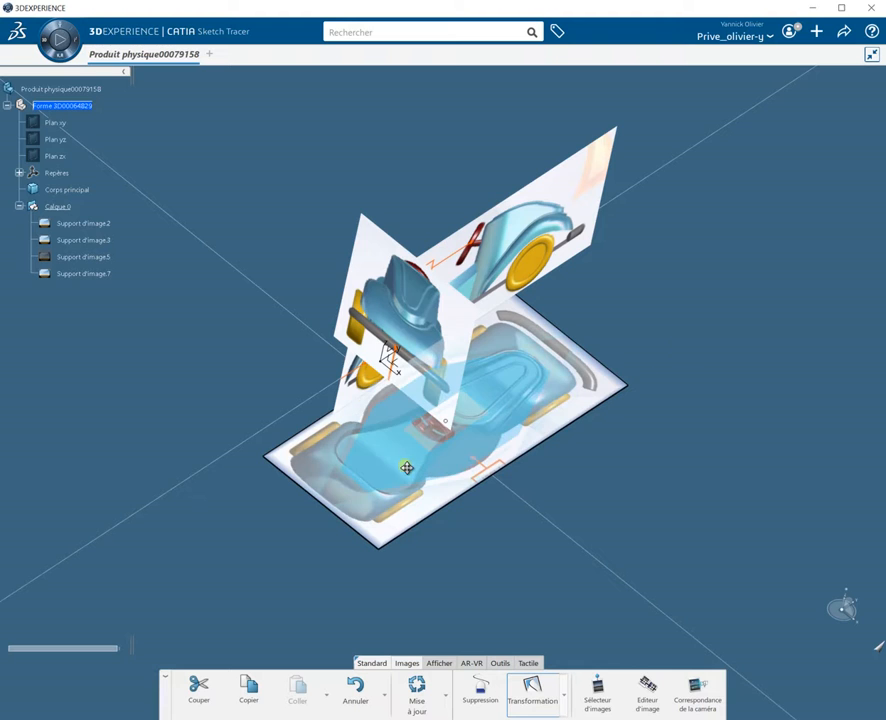
left_click_drag(428, 433, 481, 249)
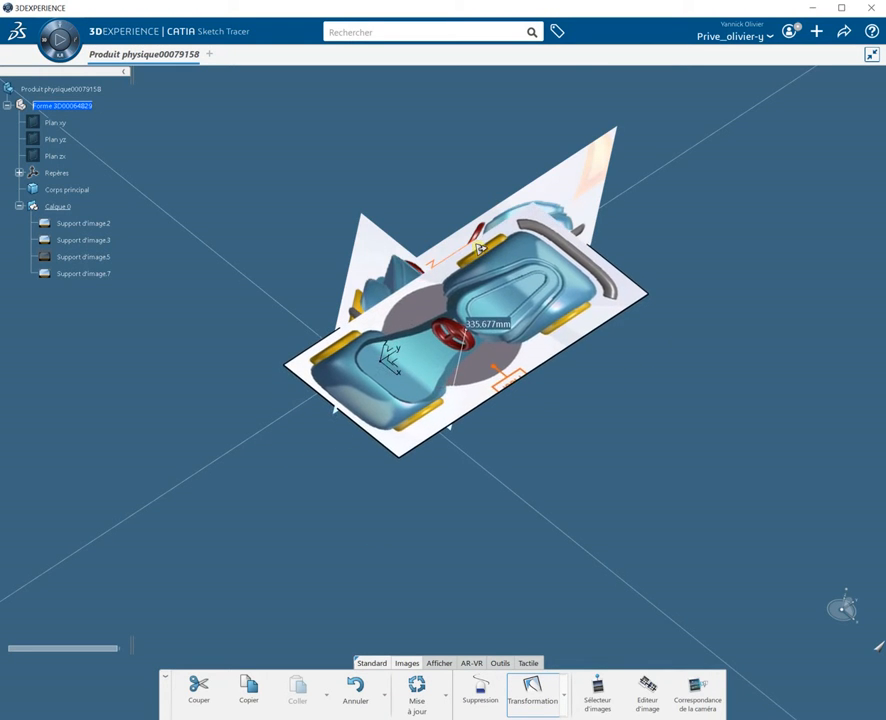
middle_click_drag(524, 540, 490, 504)
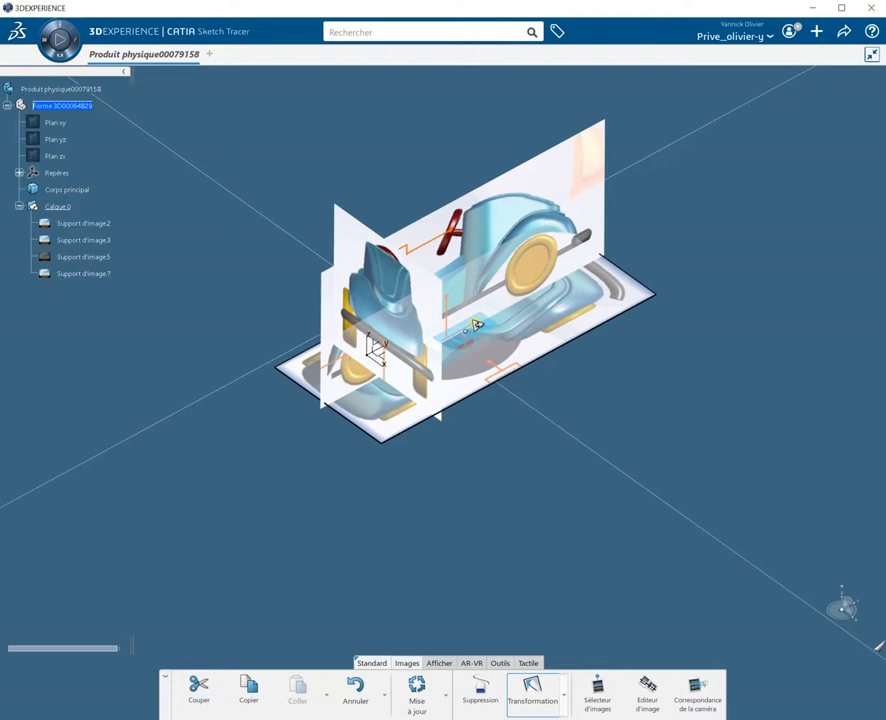
left_click_drag(483, 329, 483, 366)
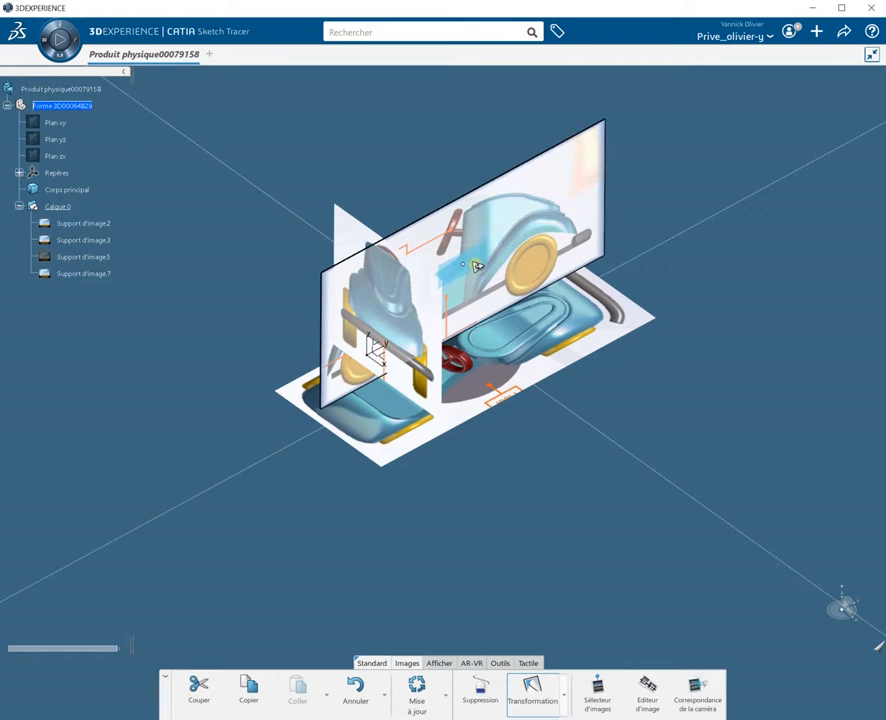
left_click_drag(479, 259, 308, 319)
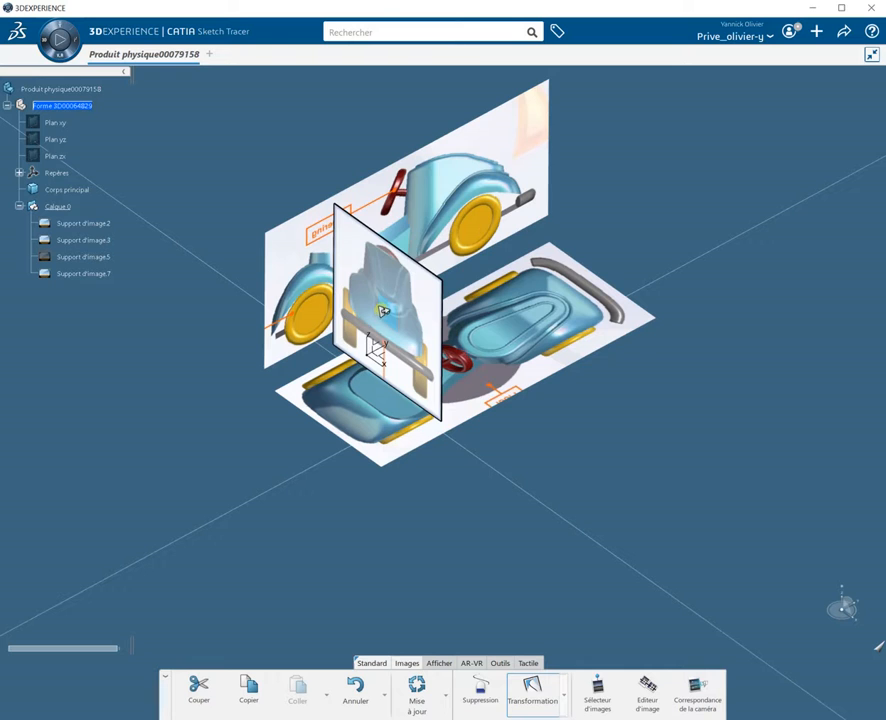
left_click_drag(382, 311, 728, 192)
middle_click_drag(562, 471, 646, 413)
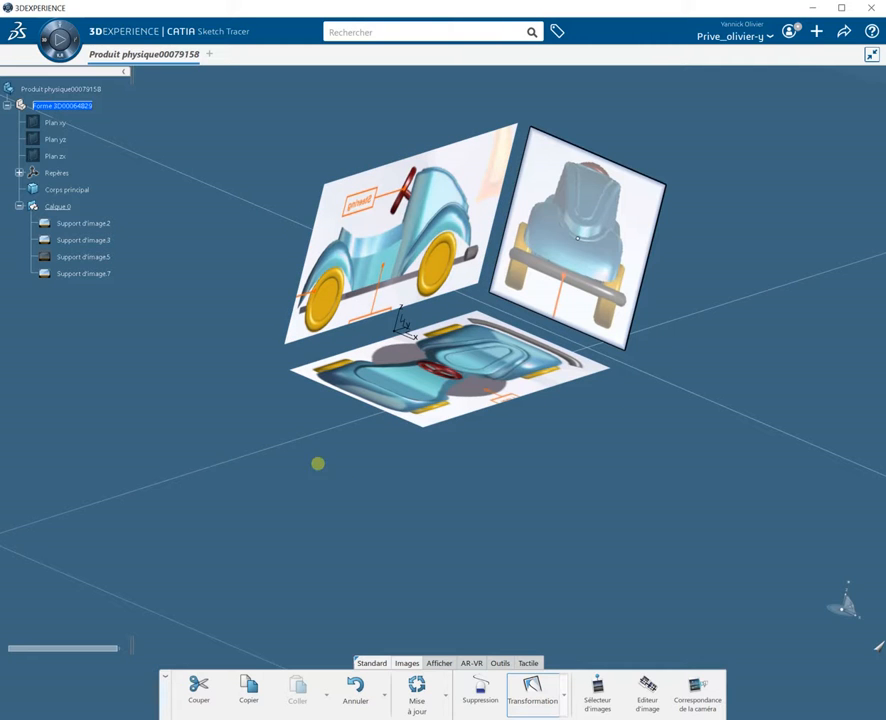
Step: Flip the front-view and side-view images with the Transformation rotation handles so the Steering label reads correctly
left_click(345, 308)
middle_click_drag(475, 514, 500, 443)
middle_click_drag(184, 431, 488, 509)
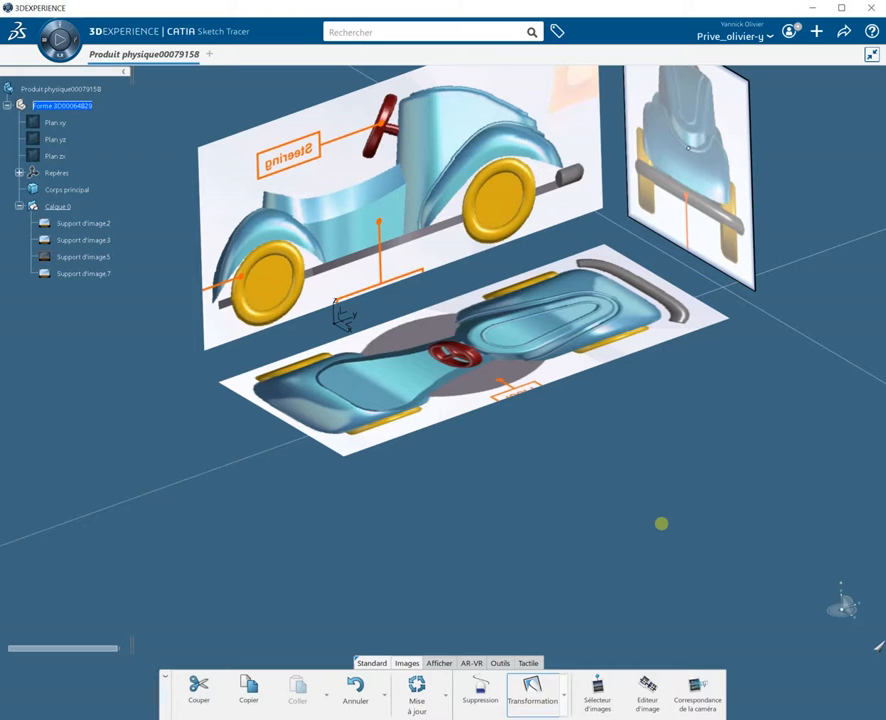
middle_click_drag(646, 466, 622, 572)
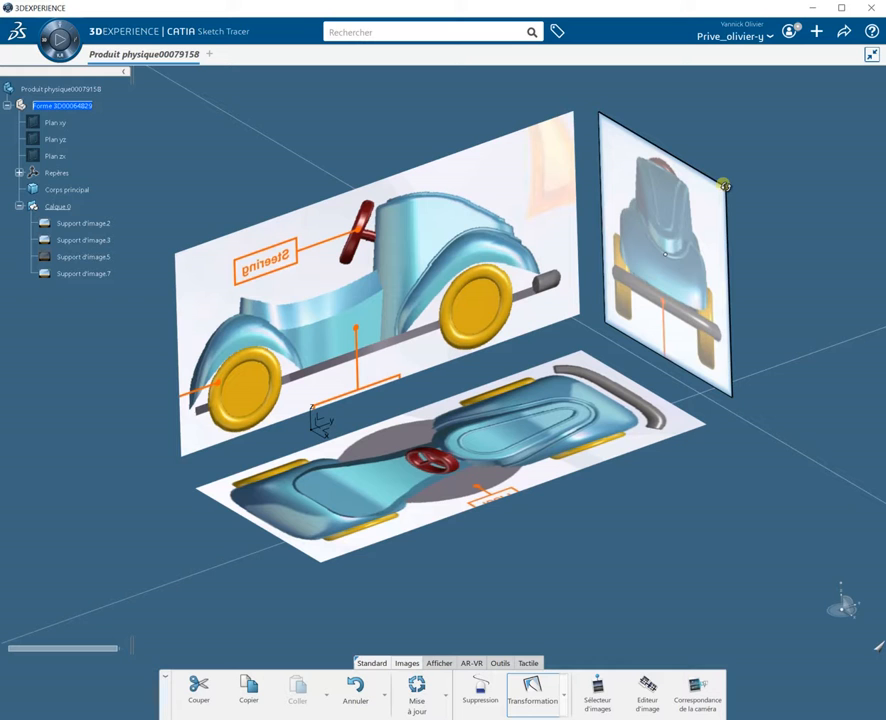
mouse_move(724, 186)
left_mouse_down()
mouse_move(687, 128)
mouse_move(694, 226)
mouse_move(720, 345)
mouse_move(716, 192)
mouse_move(706, 189)
mouse_move(716, 201)
left_mouse_up()
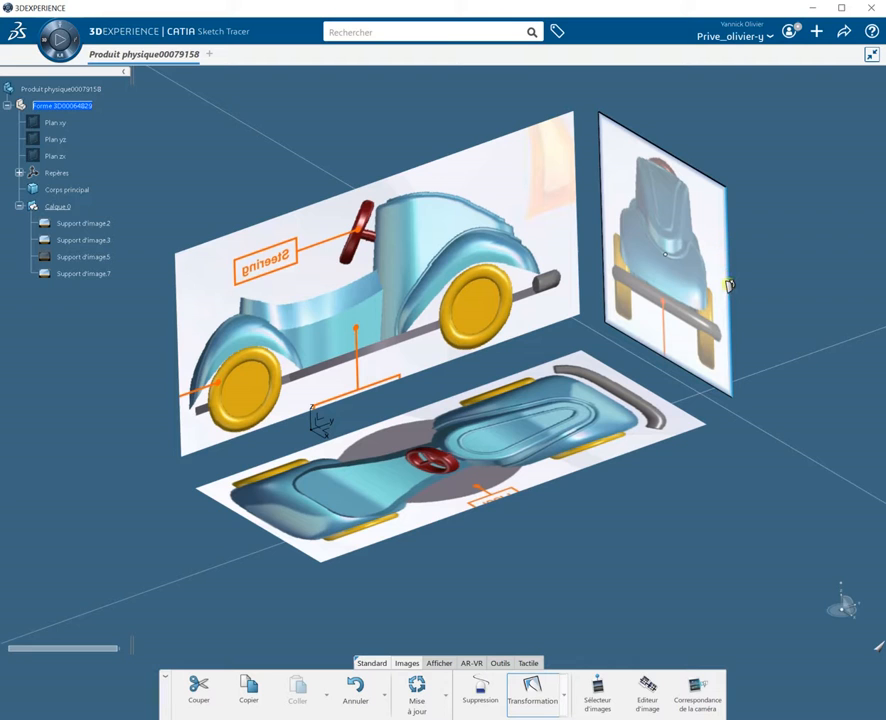
left_click_drag(729, 283, 786, 314)
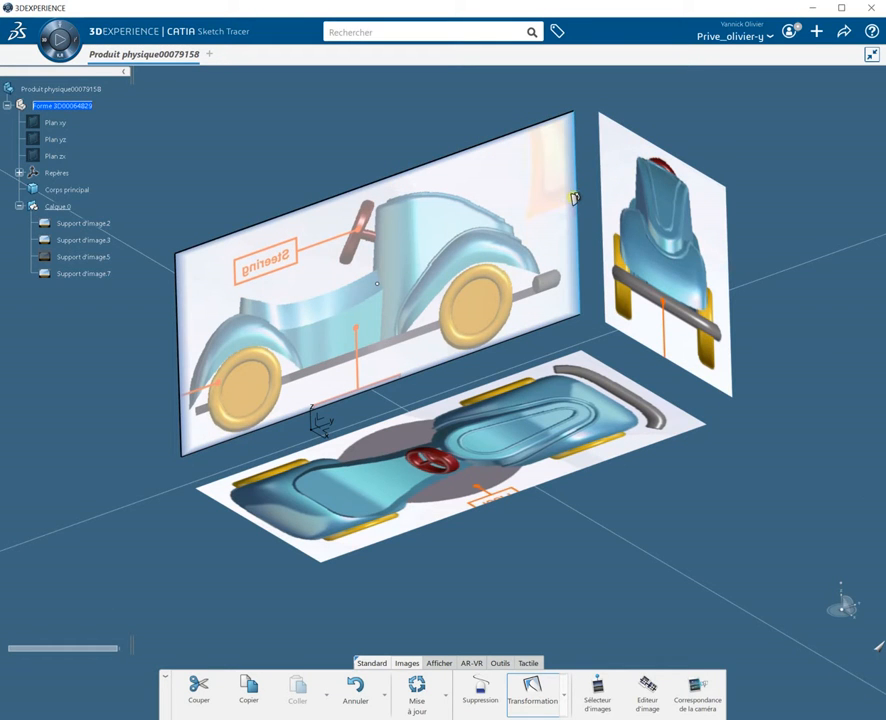
left_click_drag(575, 198, 249, 315)
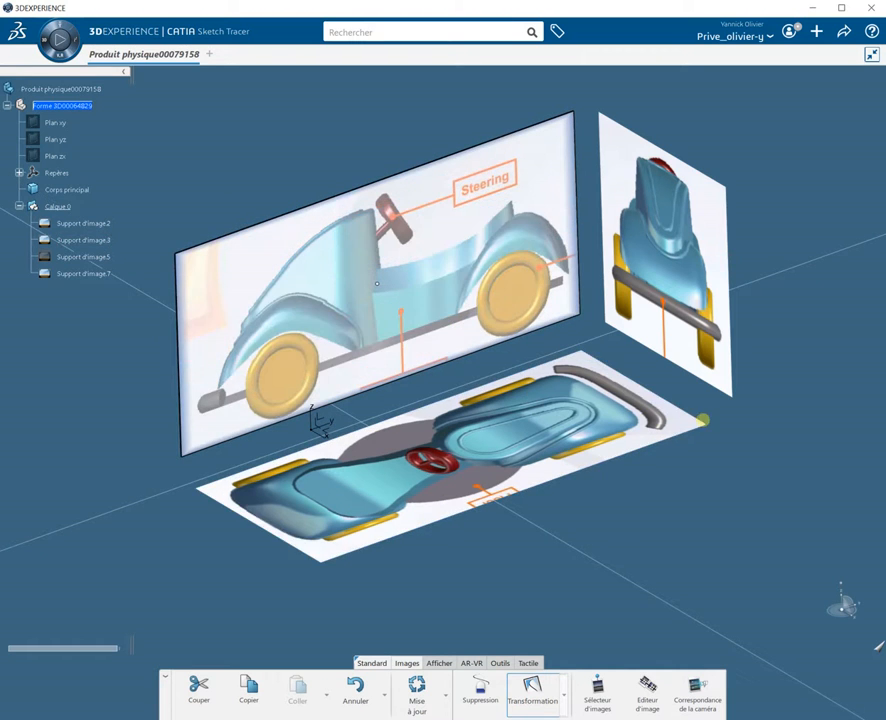
Step: Flip the top-view image over along its length with the Transformation rotation handle
left_click(593, 436)
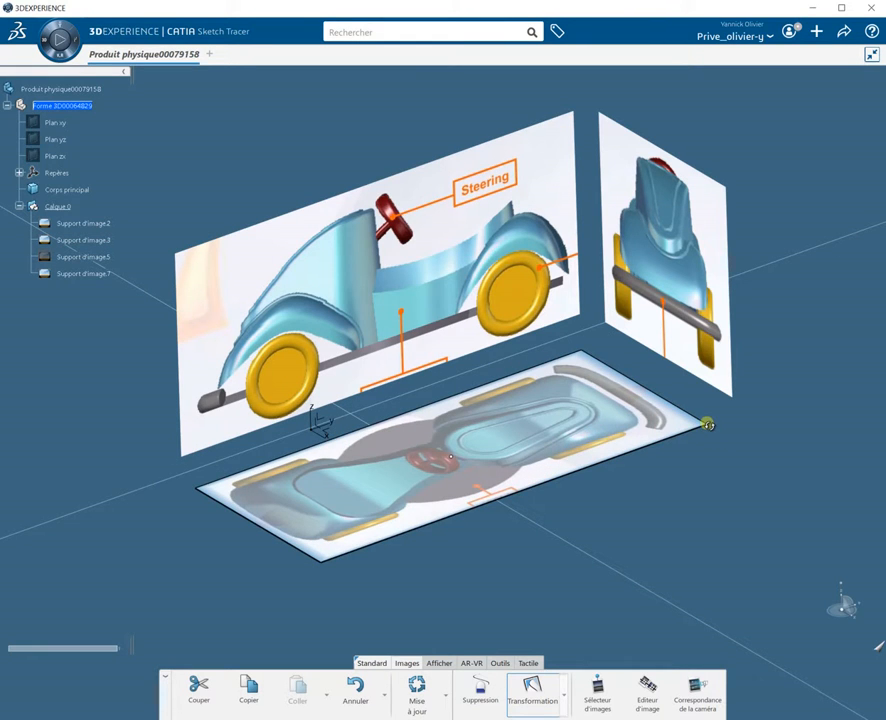
left_click_drag(707, 425, 213, 490)
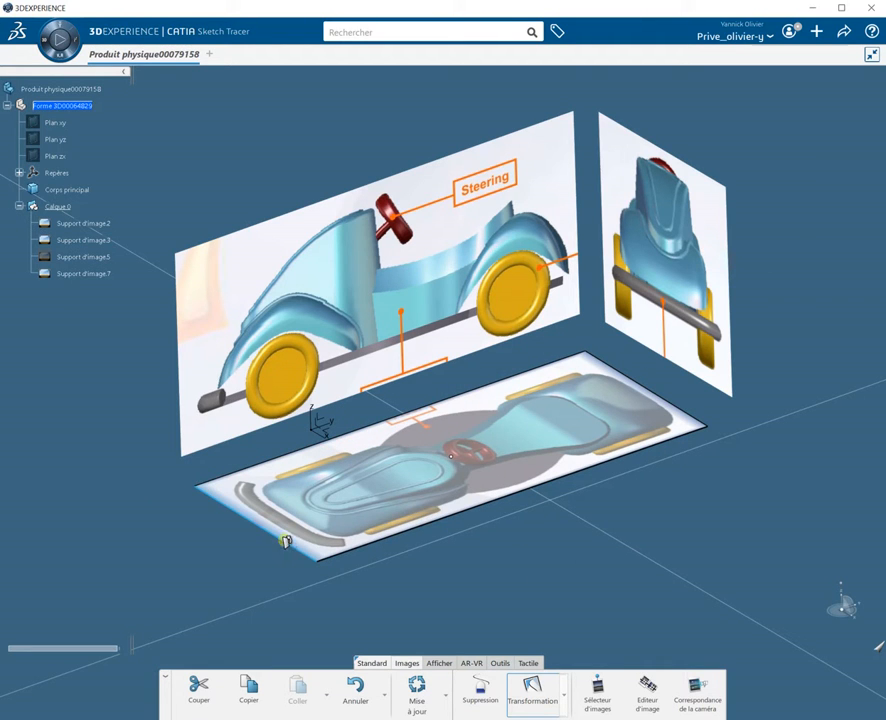
Step: In the top view, turn the top-view image 180° in its plane so its front matches the side-view image
middle_click_drag(255, 553, 536, 474)
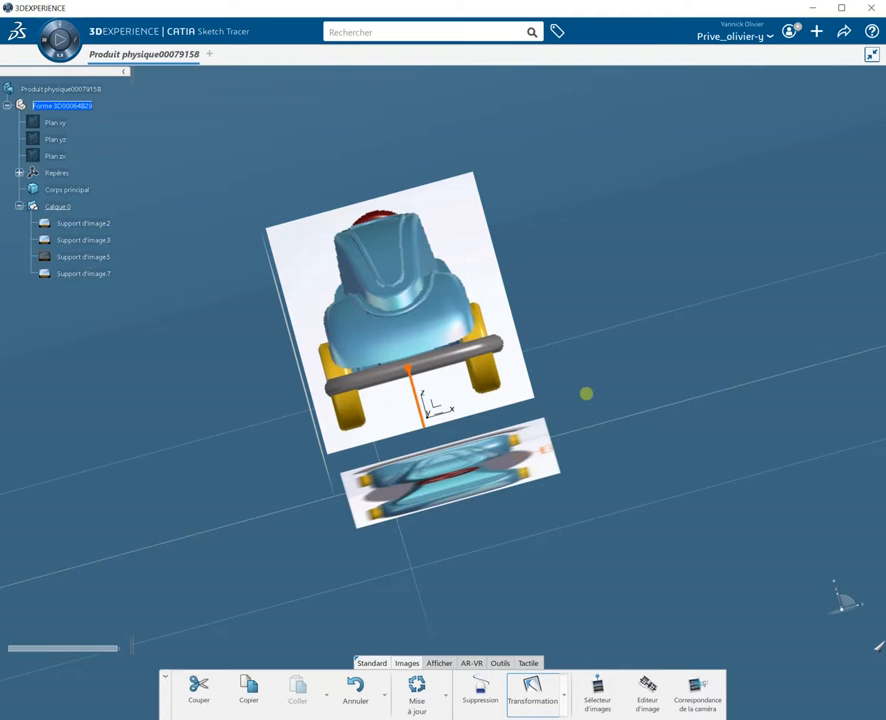
middle_click_drag(553, 478, 529, 603)
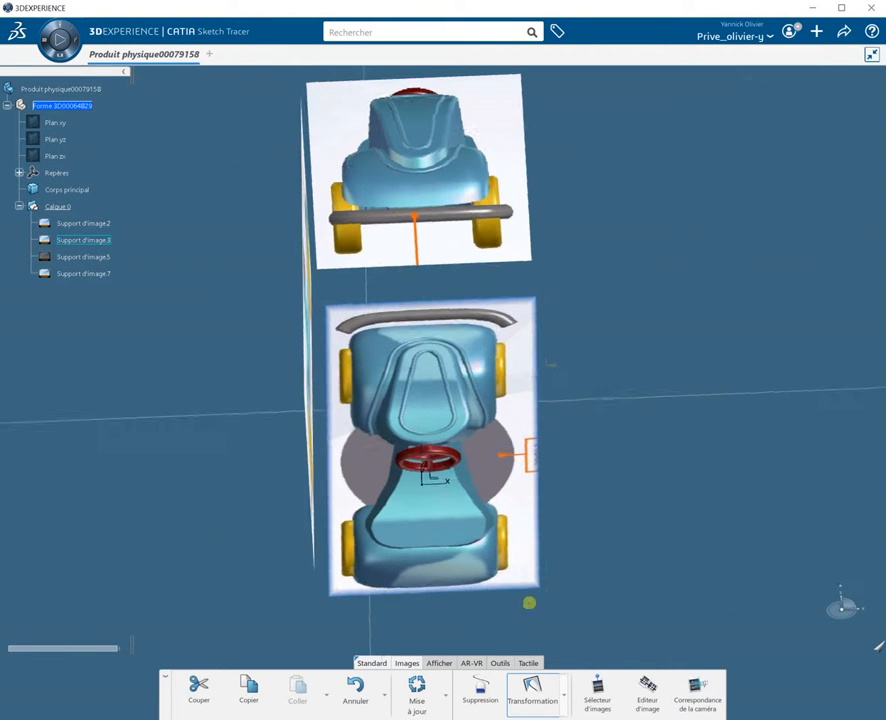
left_click(452, 364)
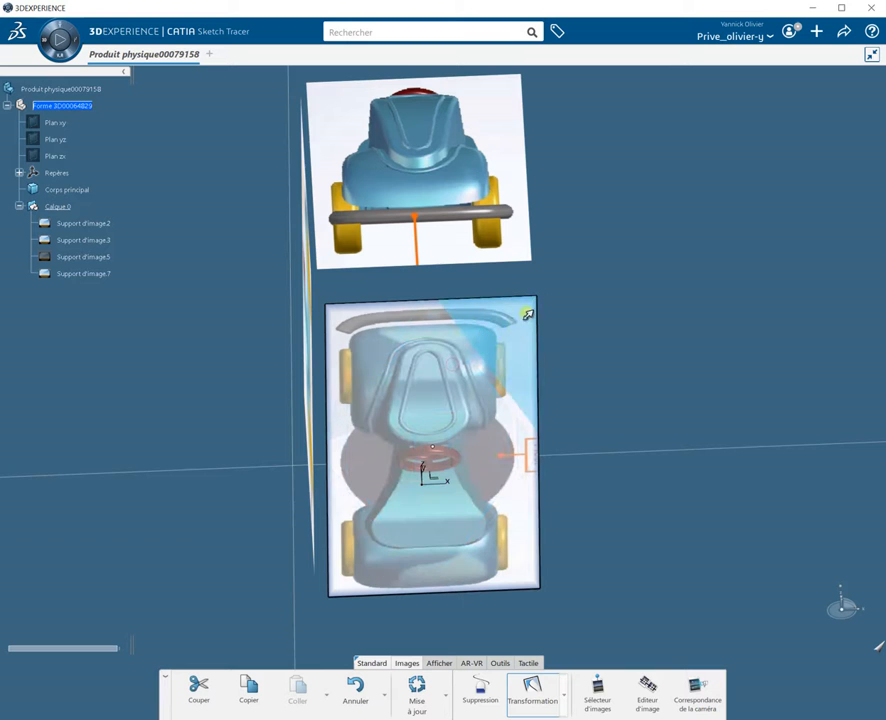
mouse_move(534, 295)
left_mouse_down()
mouse_move(640, 330)
mouse_move(494, 662)
mouse_move(297, 629)
mouse_move(316, 630)
left_mouse_up()
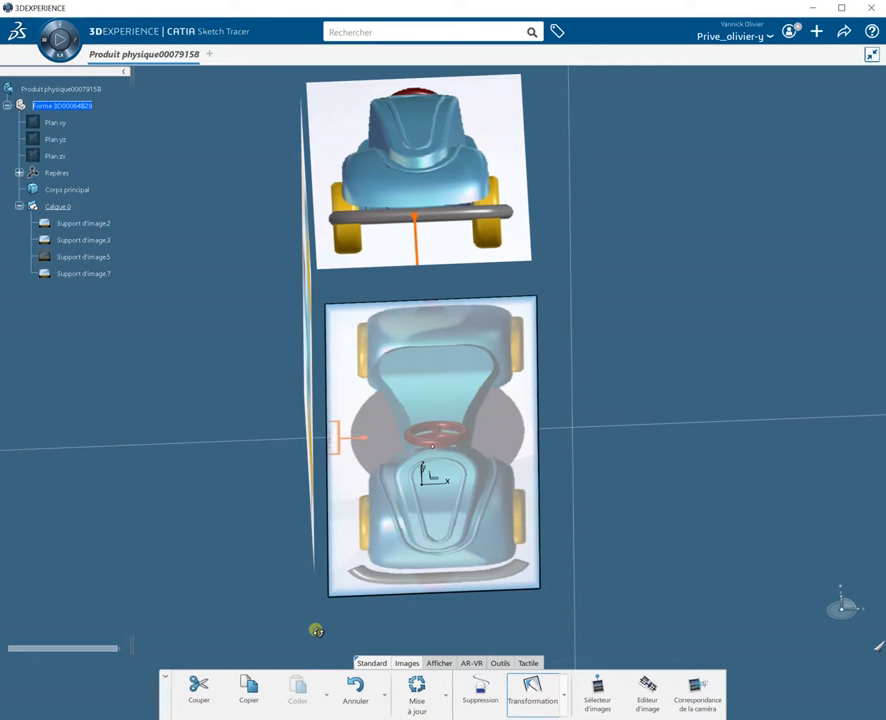
middle_click_drag(463, 518, 324, 398)
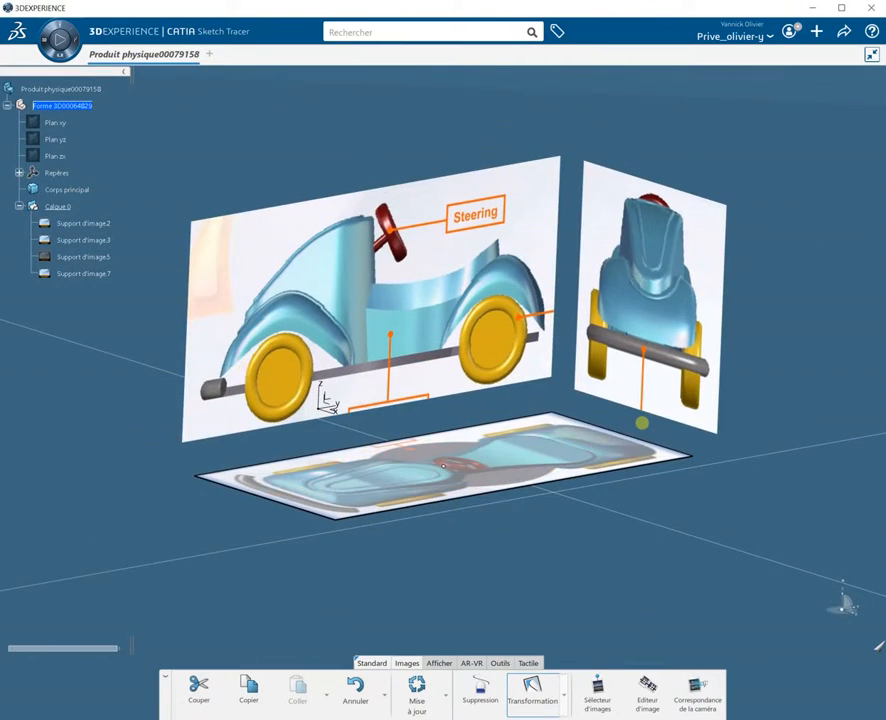